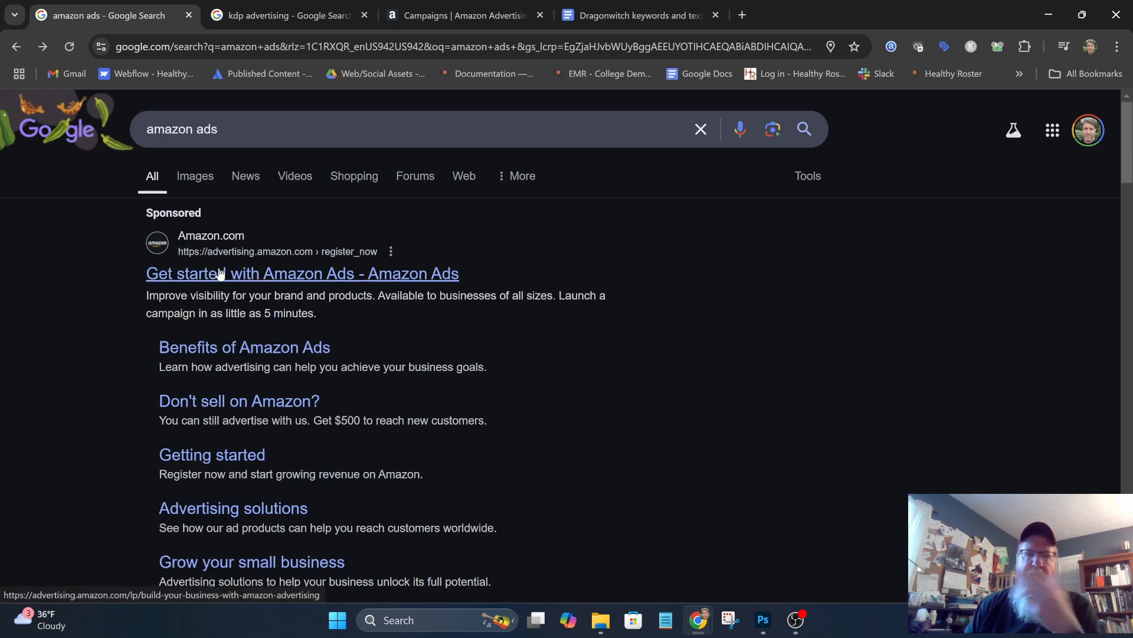
# Open the Amazon Ads site from the search results, start registering a sponsored ads account, and dismiss the passkey prompt
pyautogui.scroll(-5, 226, 278)
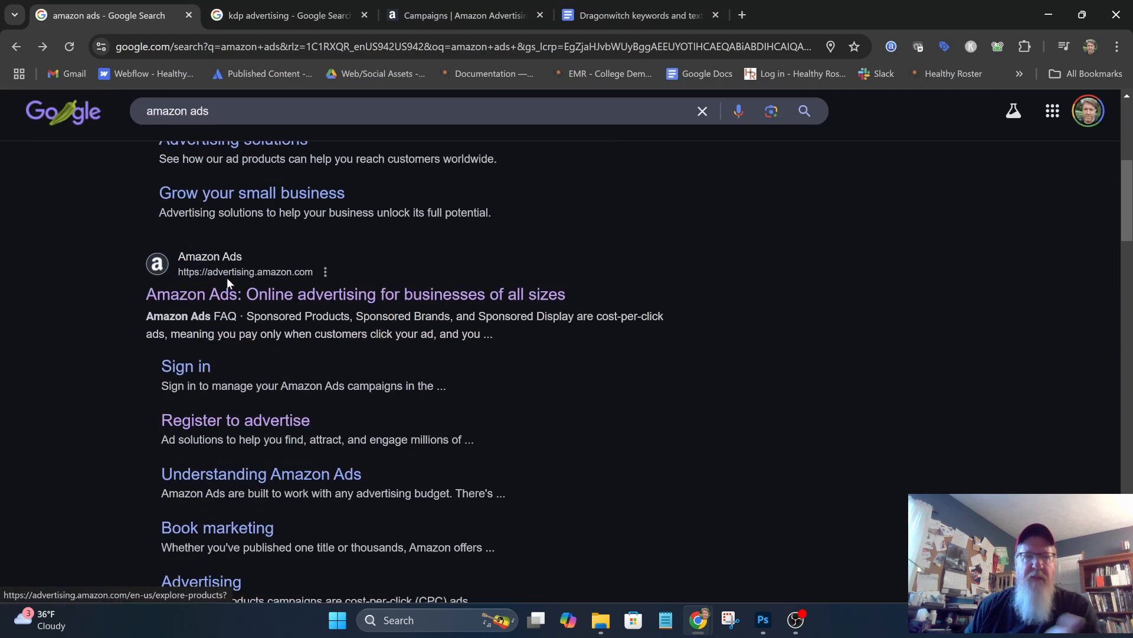
pyautogui.click(309, 299)
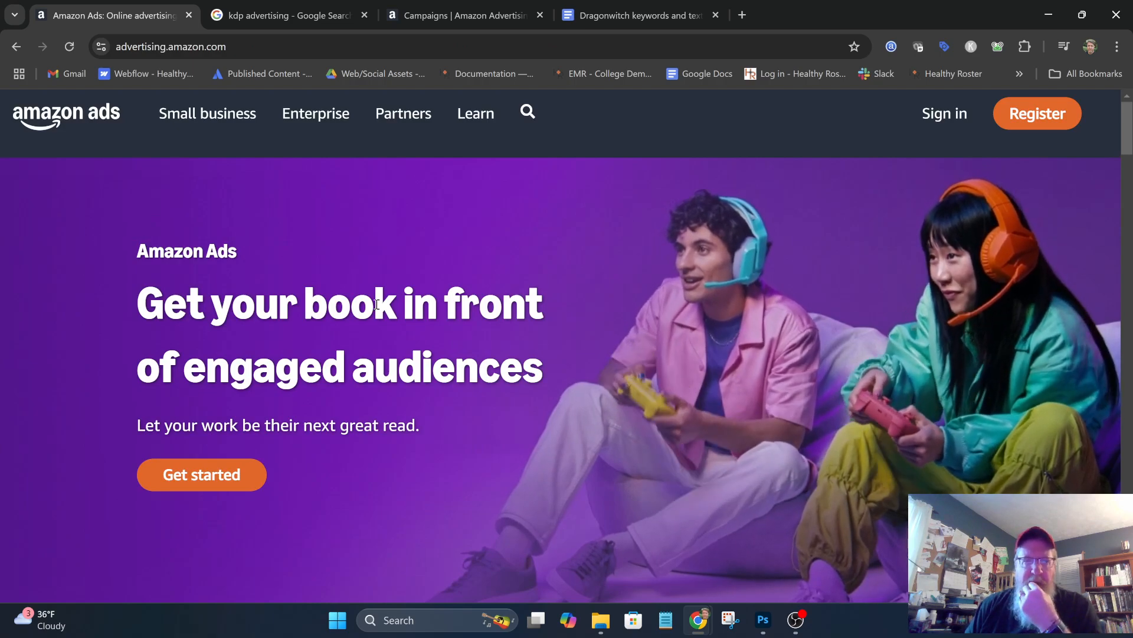
pyautogui.click(204, 475)
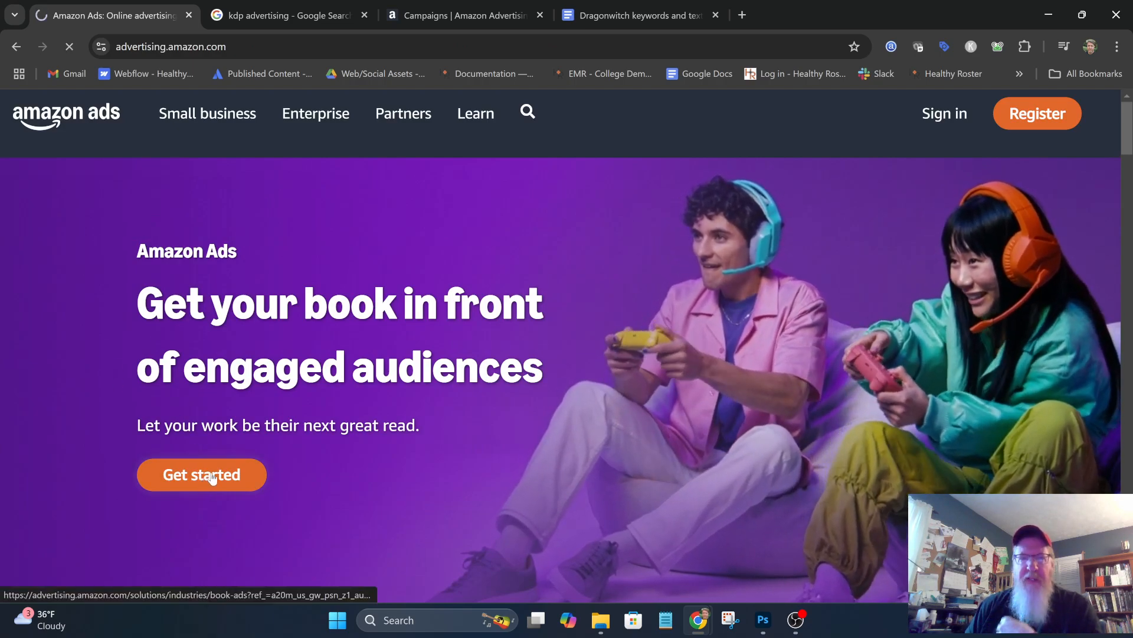
pyautogui.click(206, 463)
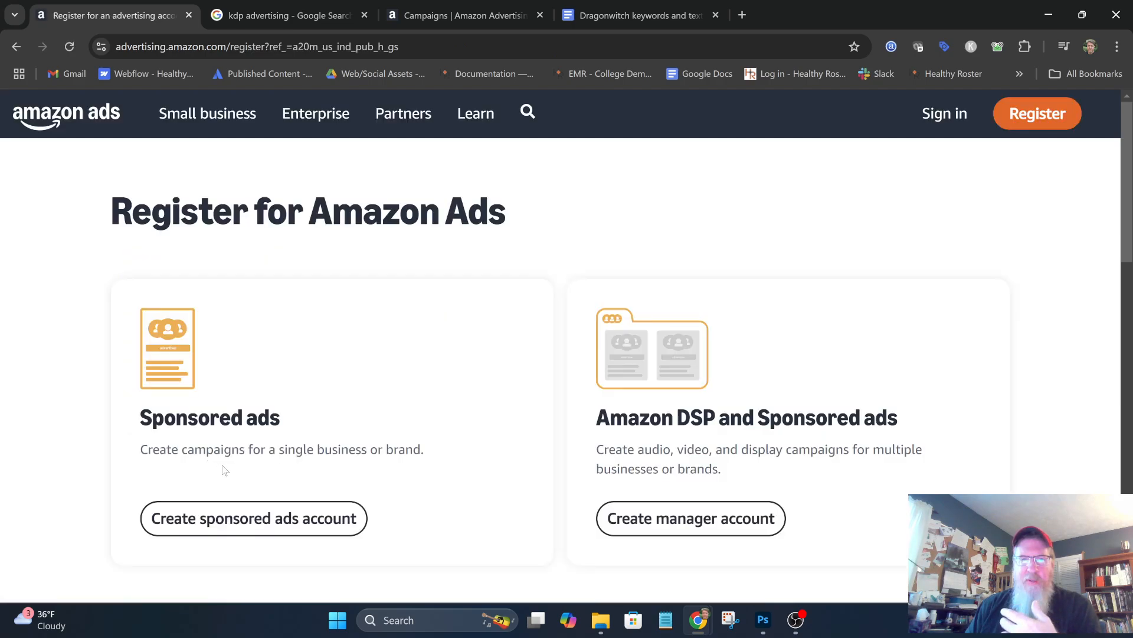
pyautogui.click(299, 517)
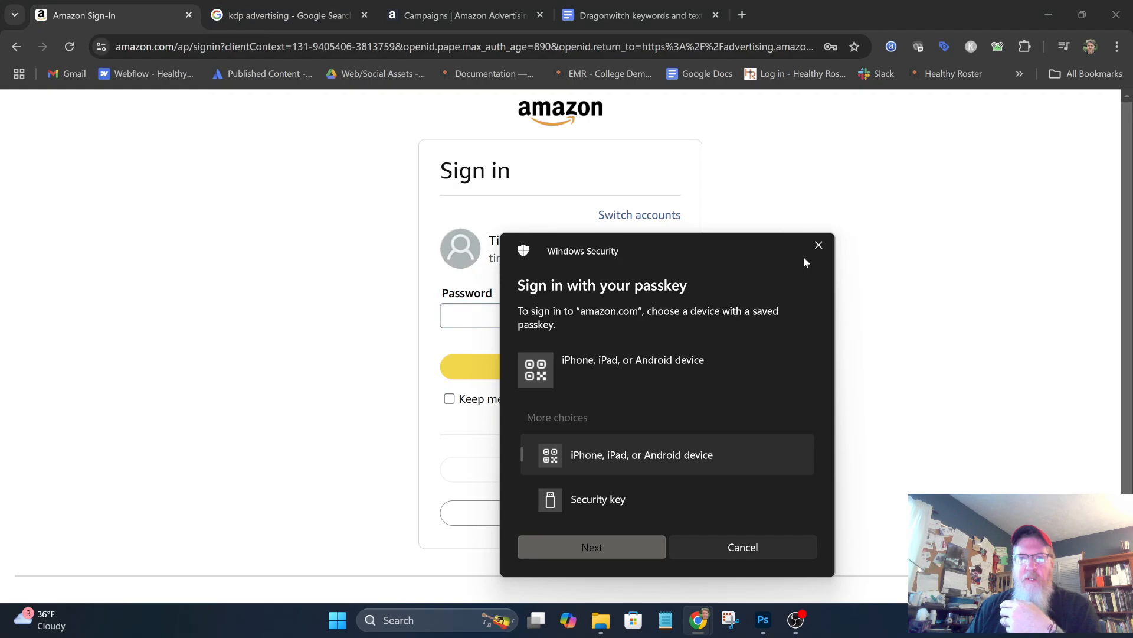
pyautogui.click(818, 244)
# Open the Advertising for KDP books help page, review its account registration steps, and briefly check the KDP Portal marketing link
pyautogui.click(249, 22)
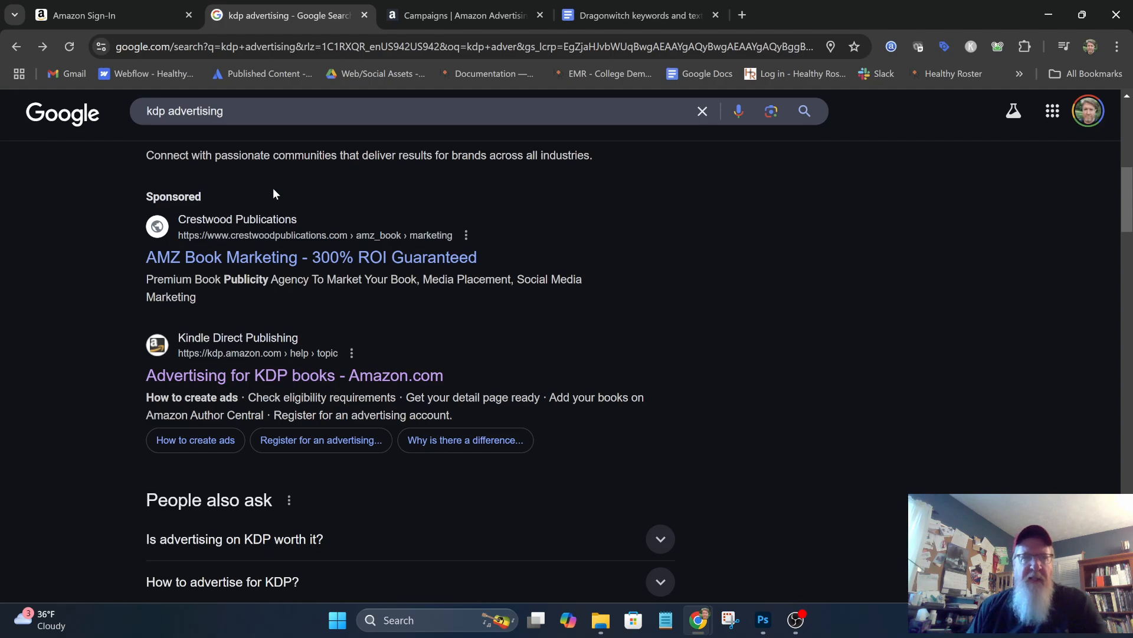
pyautogui.click(288, 384)
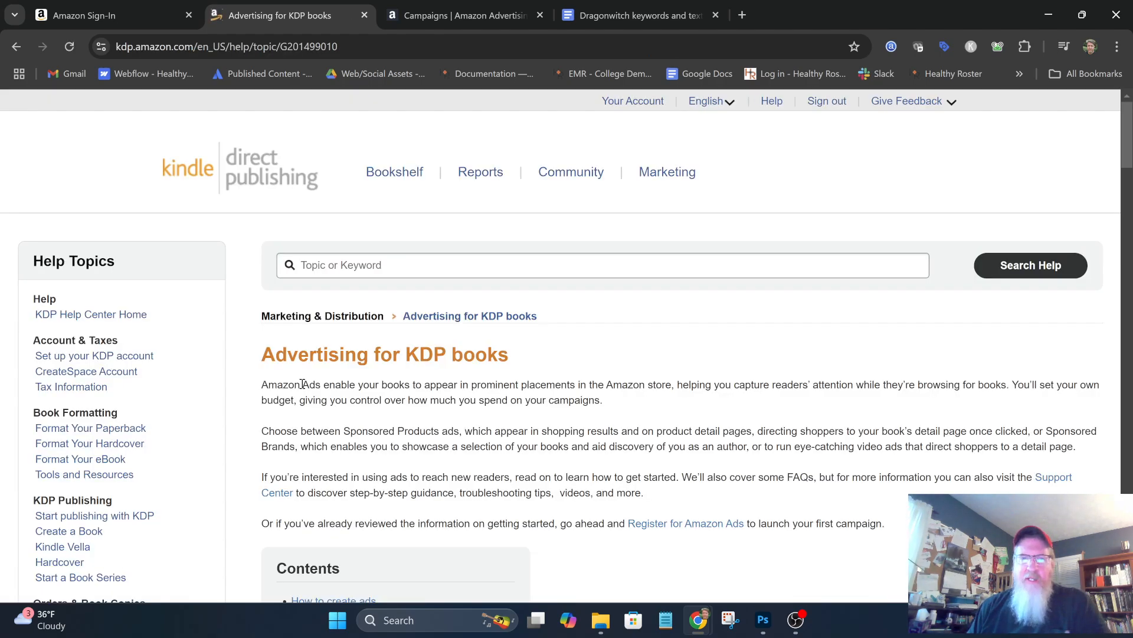
pyautogui.scroll(-1, 458, 229)
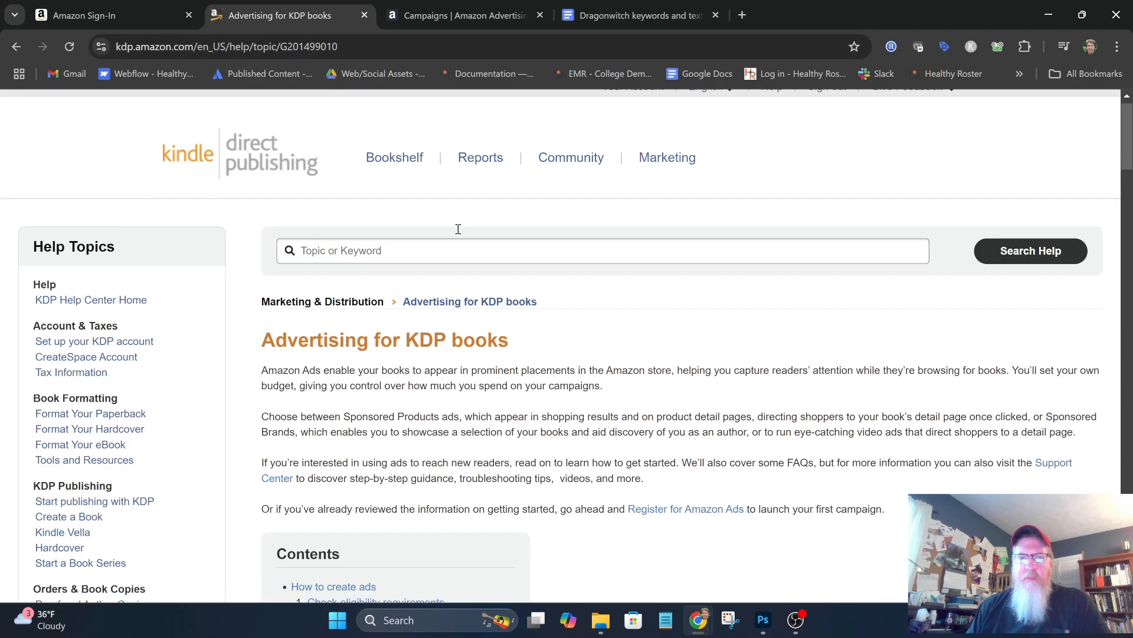
pyautogui.scroll(-18, 458, 229)
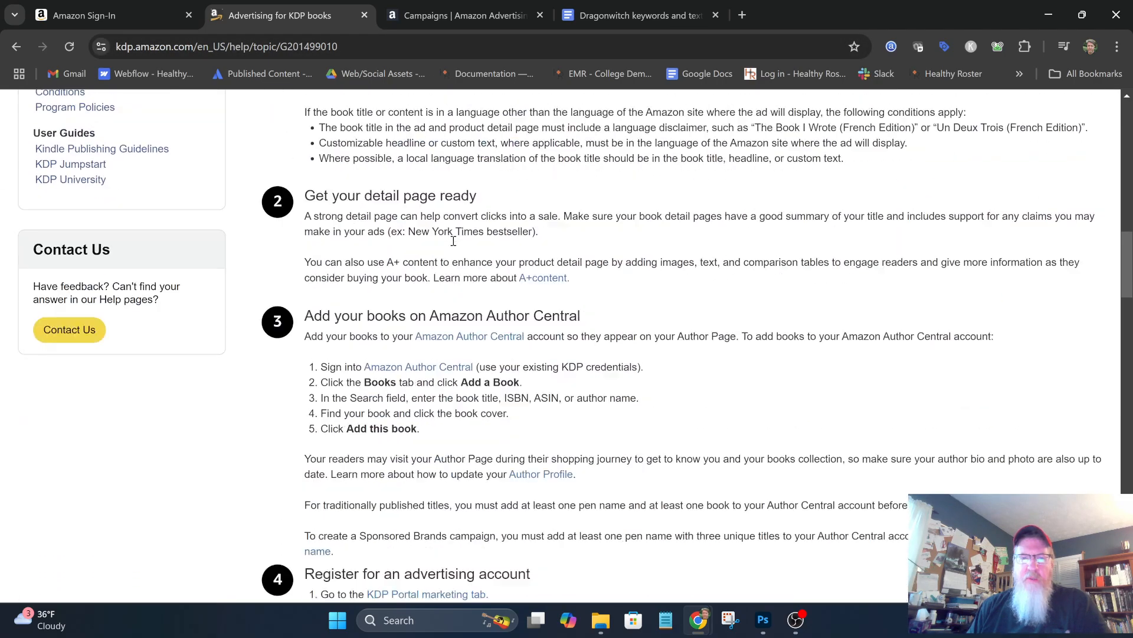
pyautogui.scroll(-2, 453, 241)
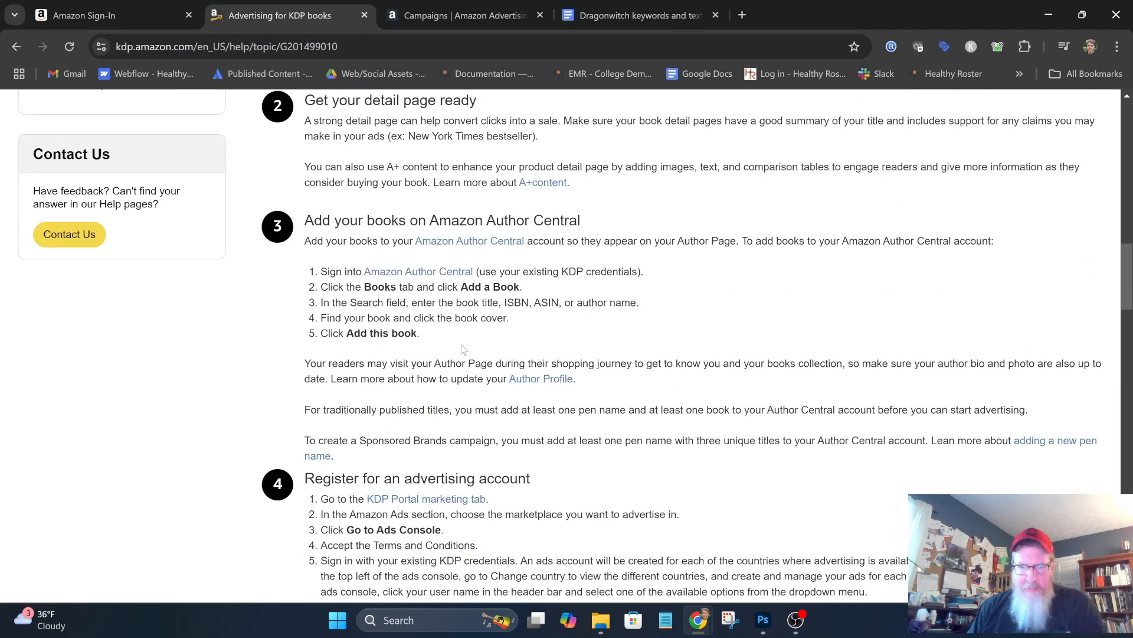
pyautogui.click(442, 502)
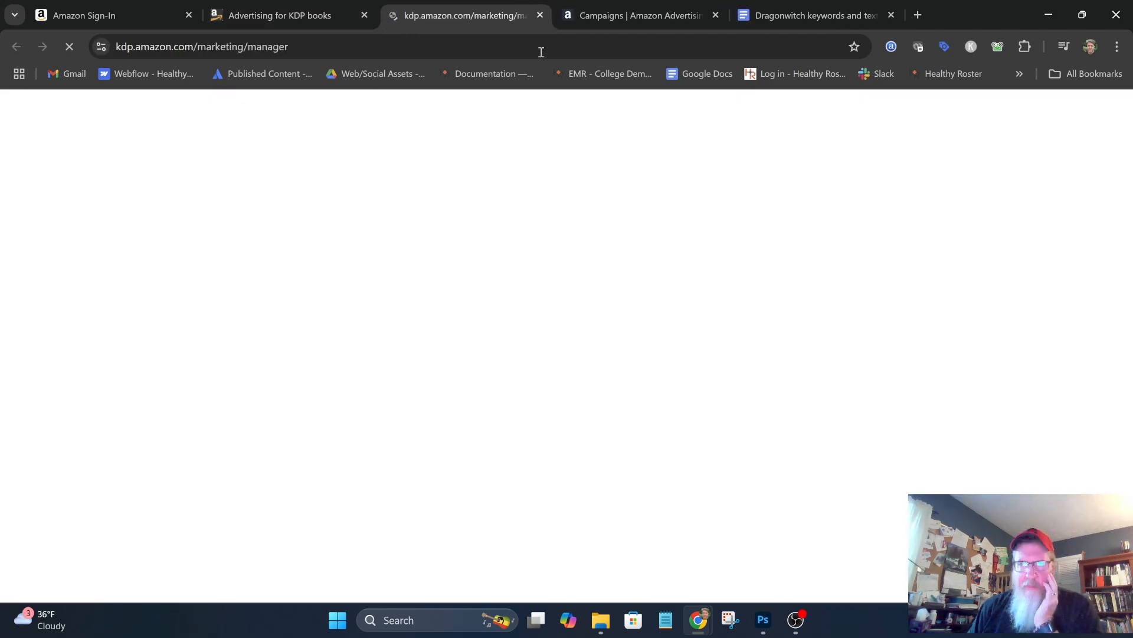
pyautogui.click(539, 15)
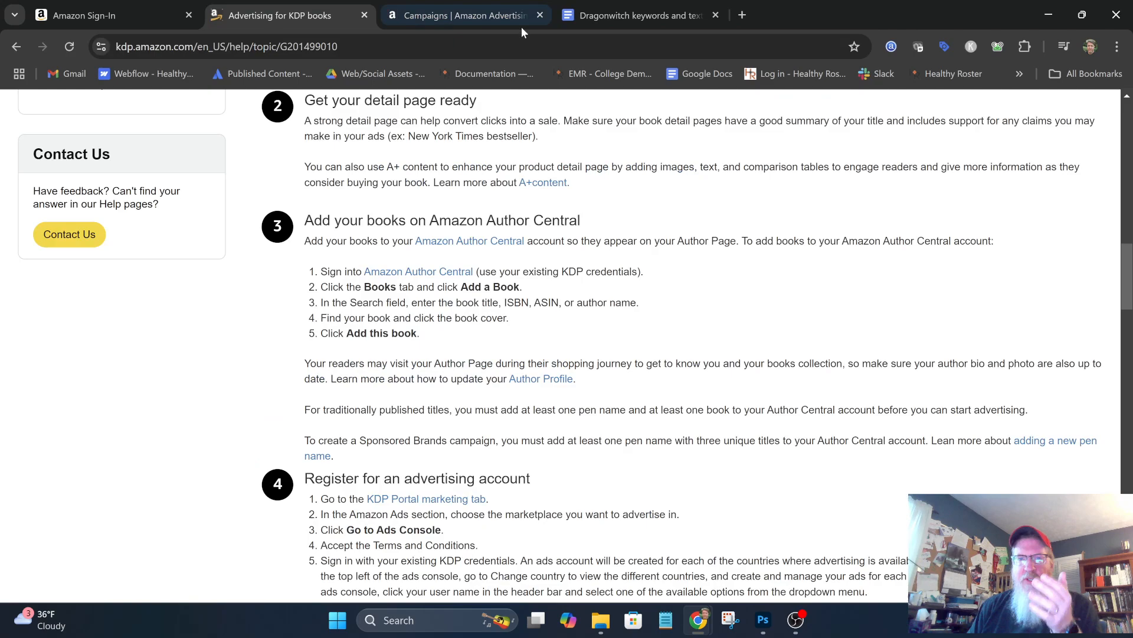
# Start a new Sponsored Products campaign from the United States campaign manager
pyautogui.click(476, 23)
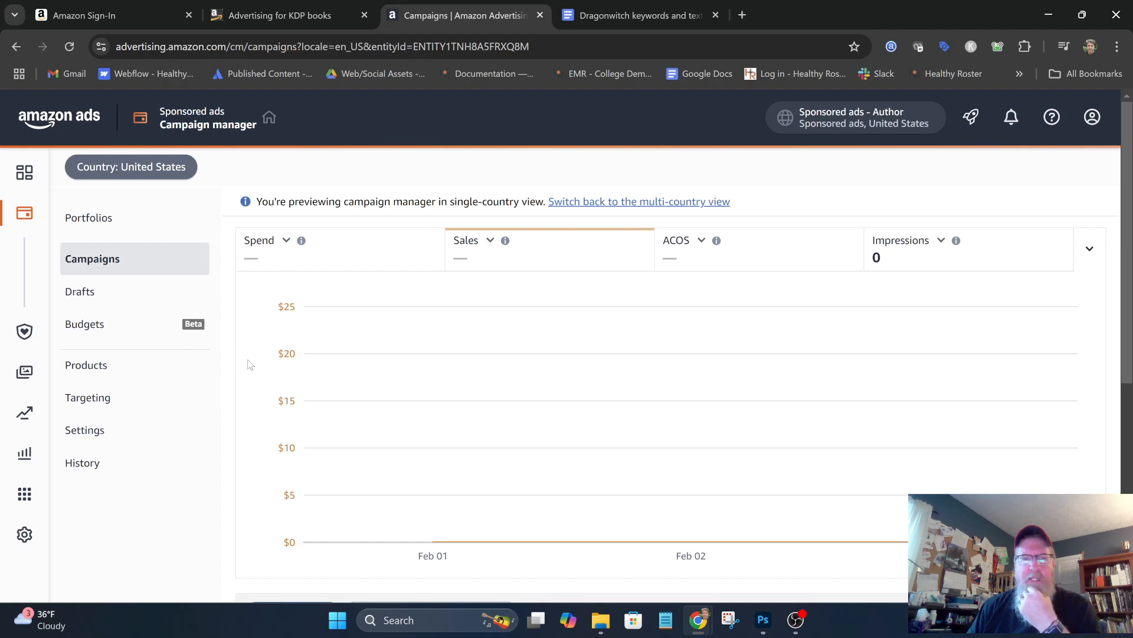
pyautogui.scroll(-1, 248, 364)
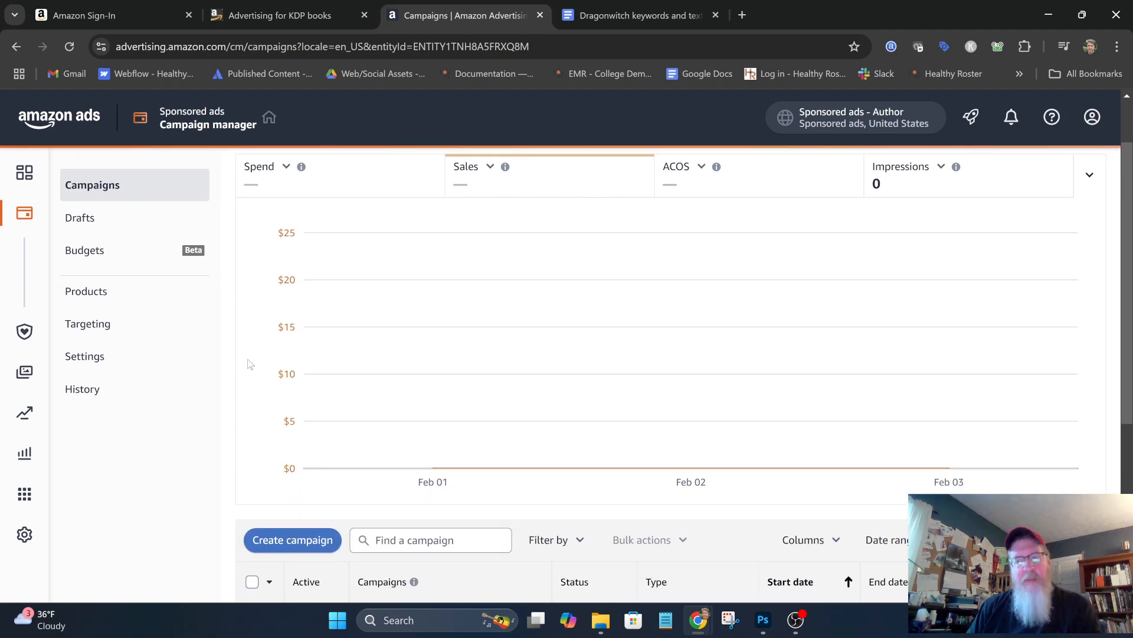
pyautogui.scroll(-3, 248, 365)
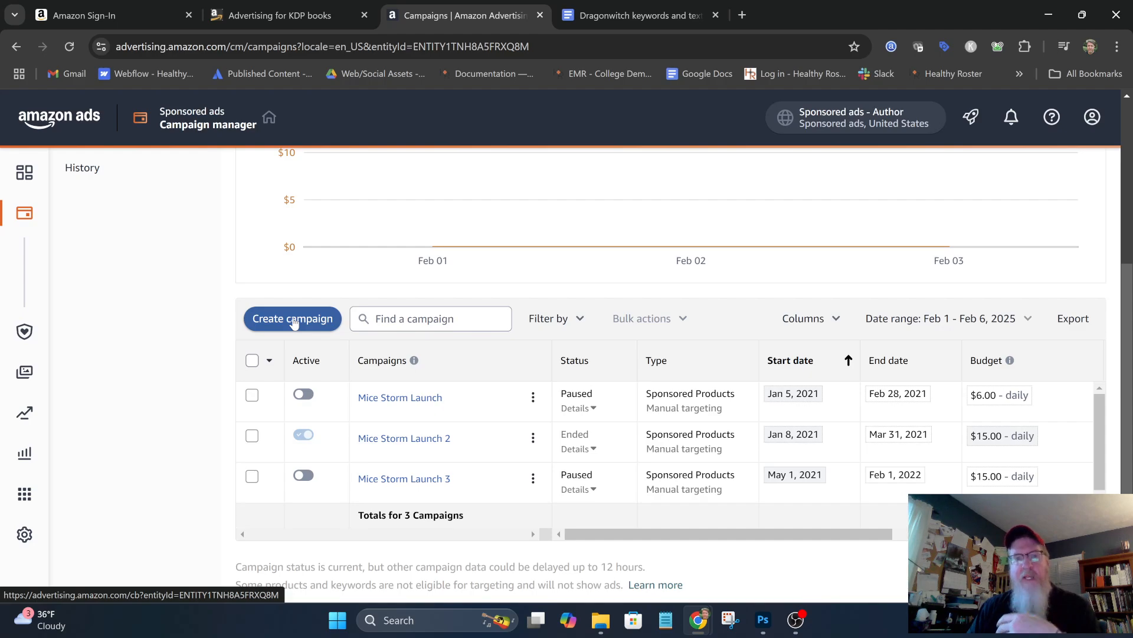
pyautogui.click(293, 322)
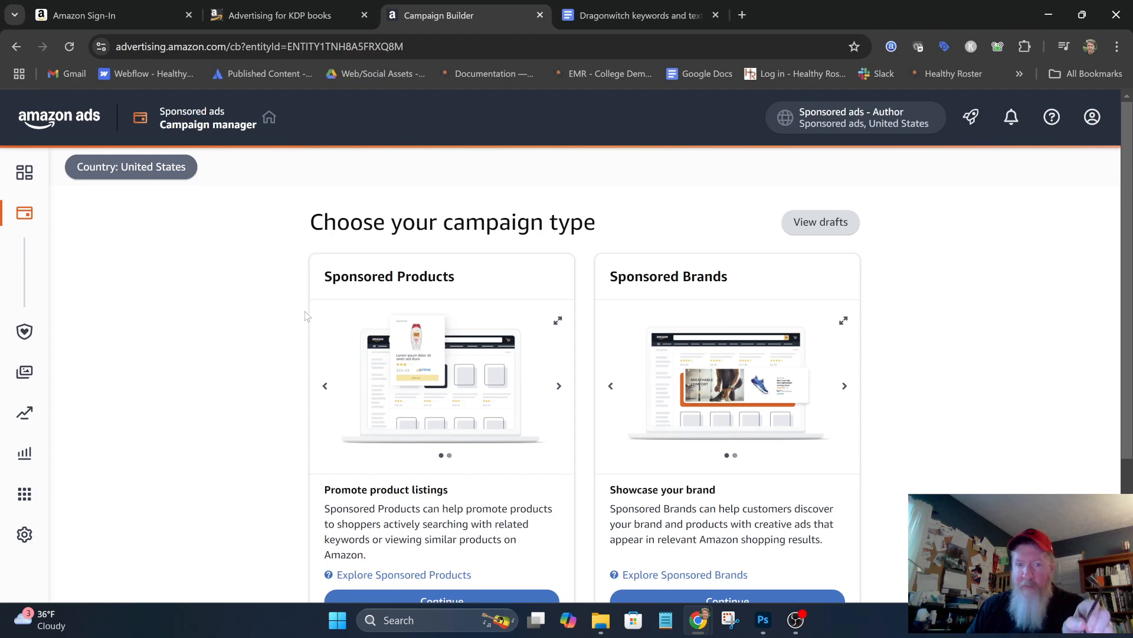
pyautogui.scroll(-1, 298, 315)
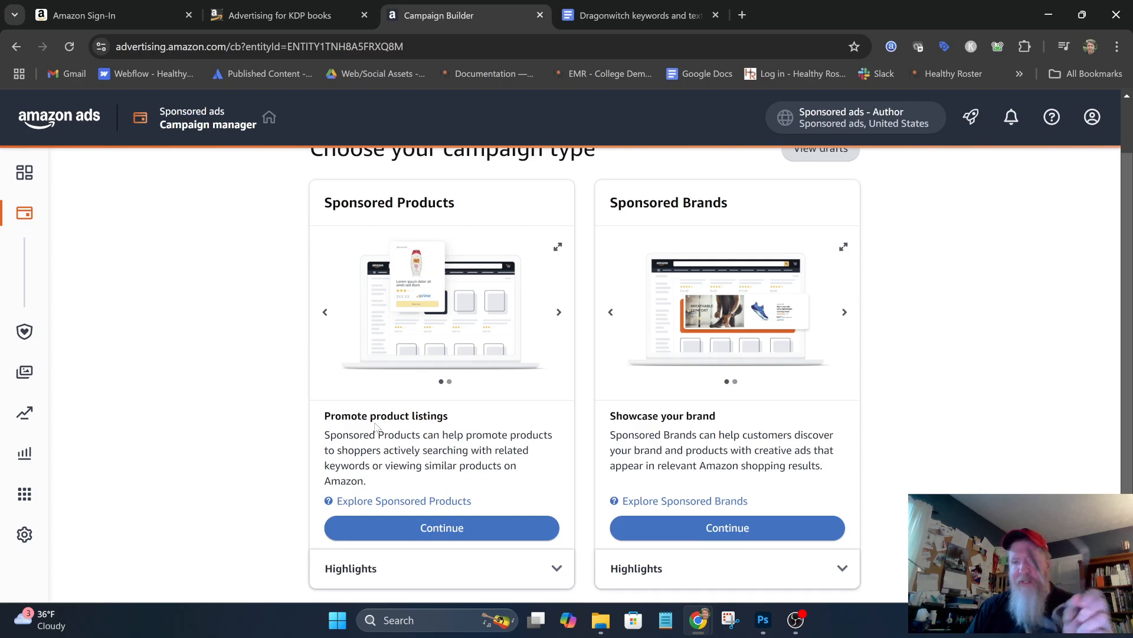
pyautogui.click(446, 527)
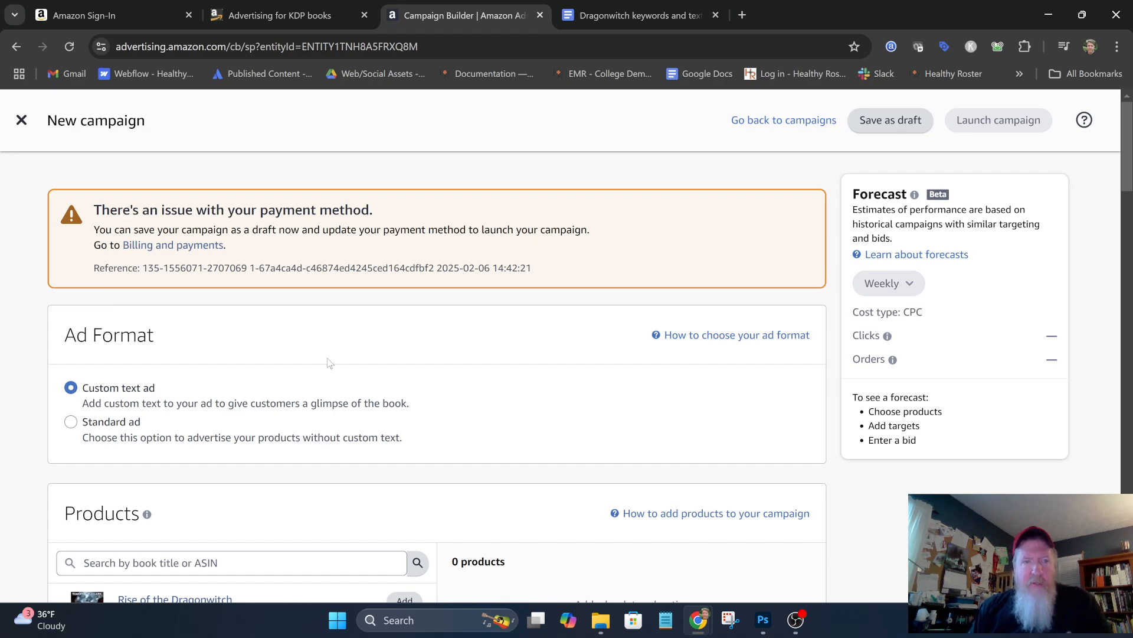
# Review the ad formats and add the $7.99 edition of Rise of the Dragonwitch as the advertised product
pyautogui.scroll(-1, 534, 386)
pyautogui.scroll(-1, 535, 387)
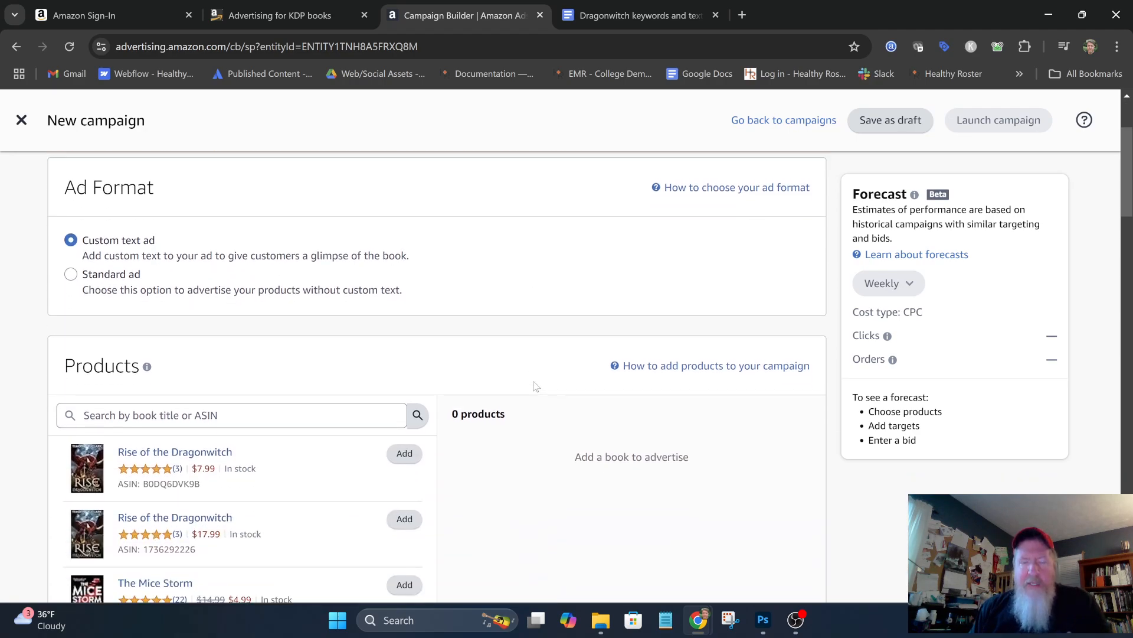
pyautogui.scroll(-1, 535, 386)
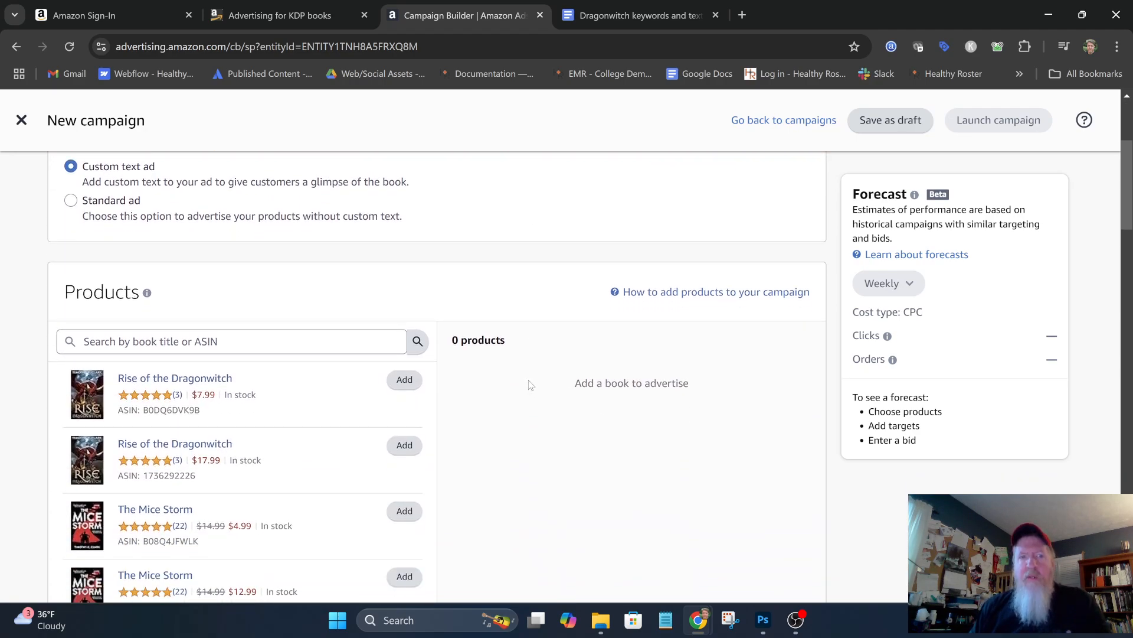
pyautogui.scroll(-1, 530, 385)
pyautogui.scroll(-1, 531, 385)
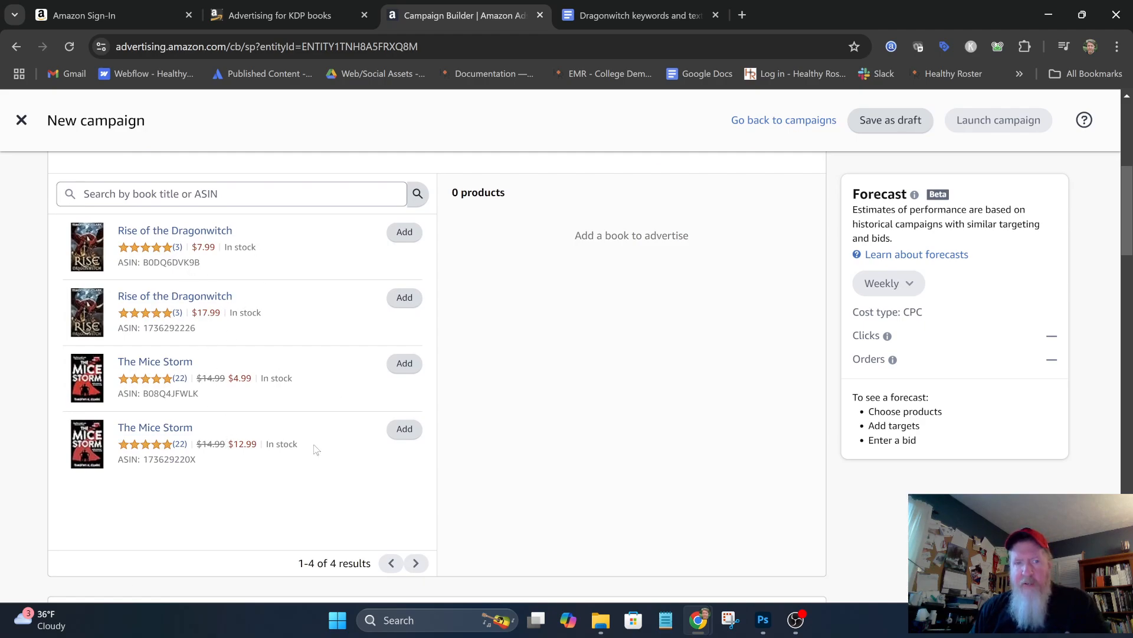
pyautogui.scroll(3, 303, 447)
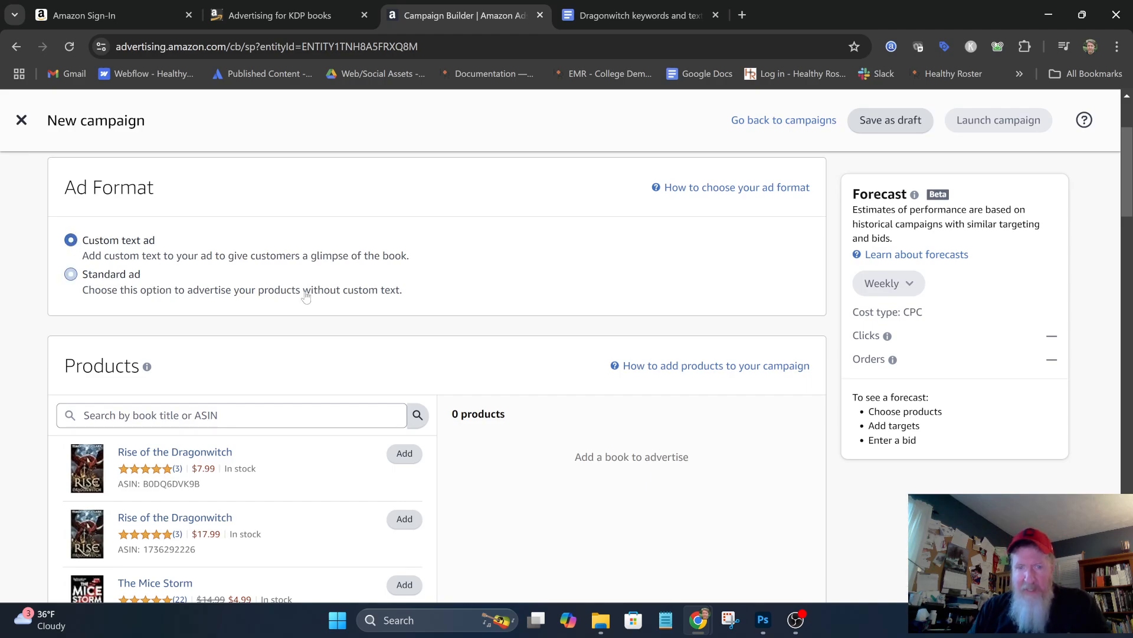
pyautogui.scroll(-2, 450, 321)
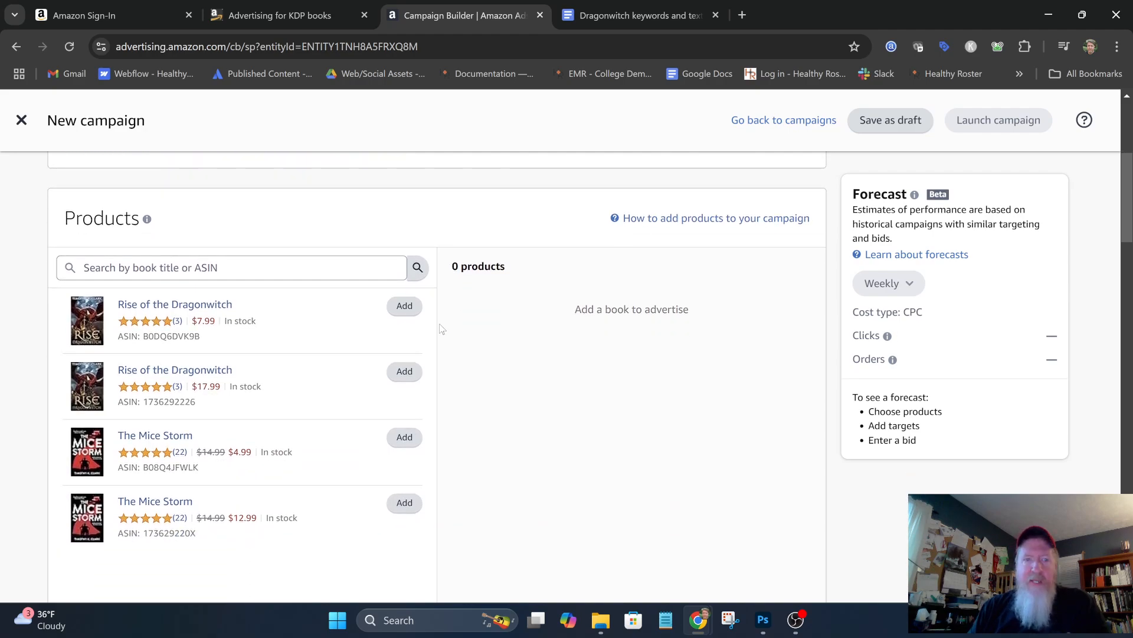
pyautogui.click(405, 306)
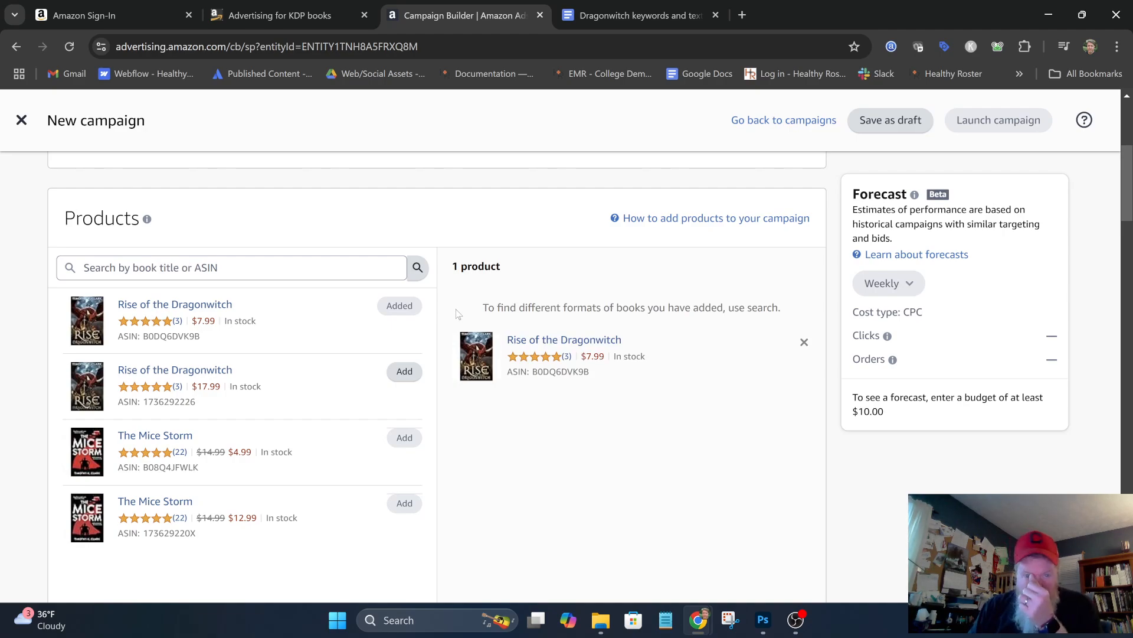
# Set the campaign's targeting to Manual targeting and review the keyword and product targeting options
pyautogui.scroll(-8, 584, 328)
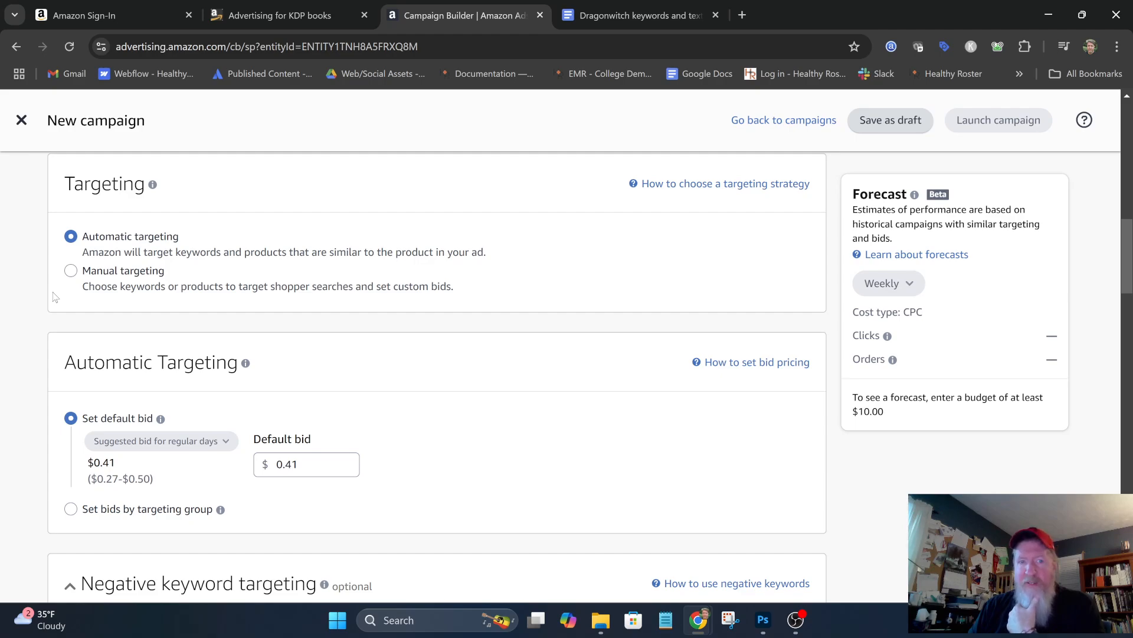
pyautogui.click(70, 270)
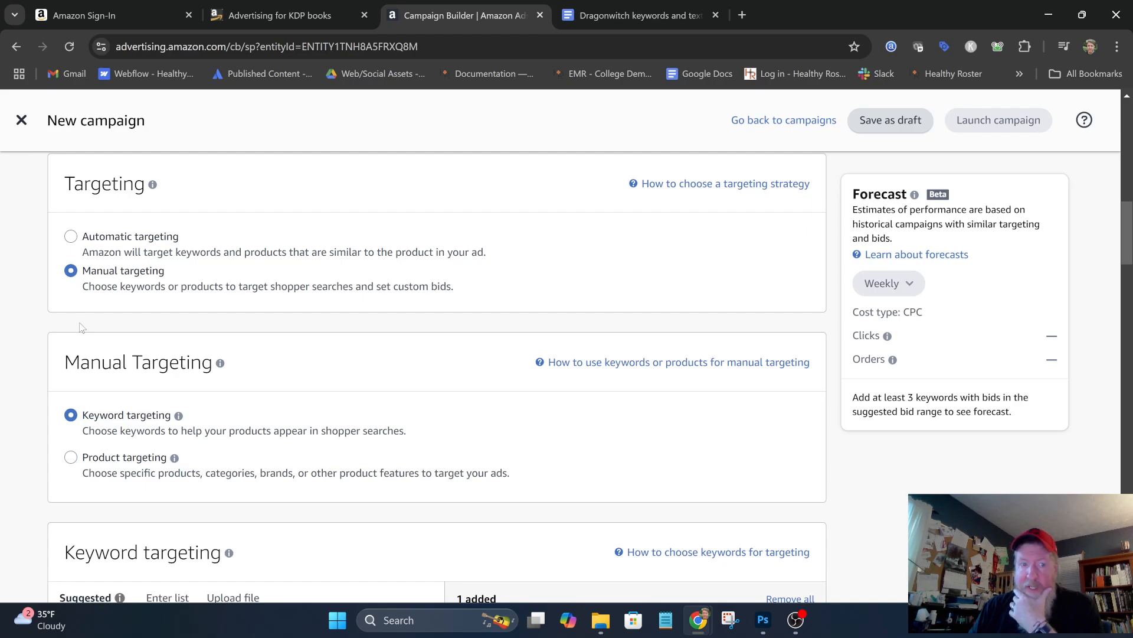
pyautogui.scroll(-1, 249, 328)
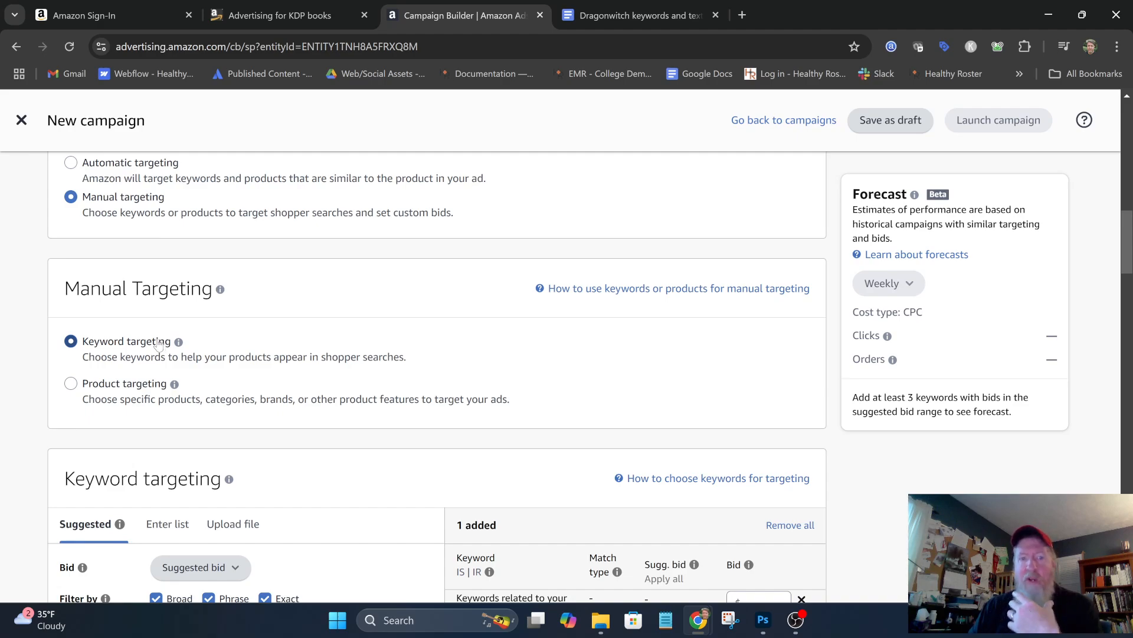
pyautogui.scroll(-1, 158, 345)
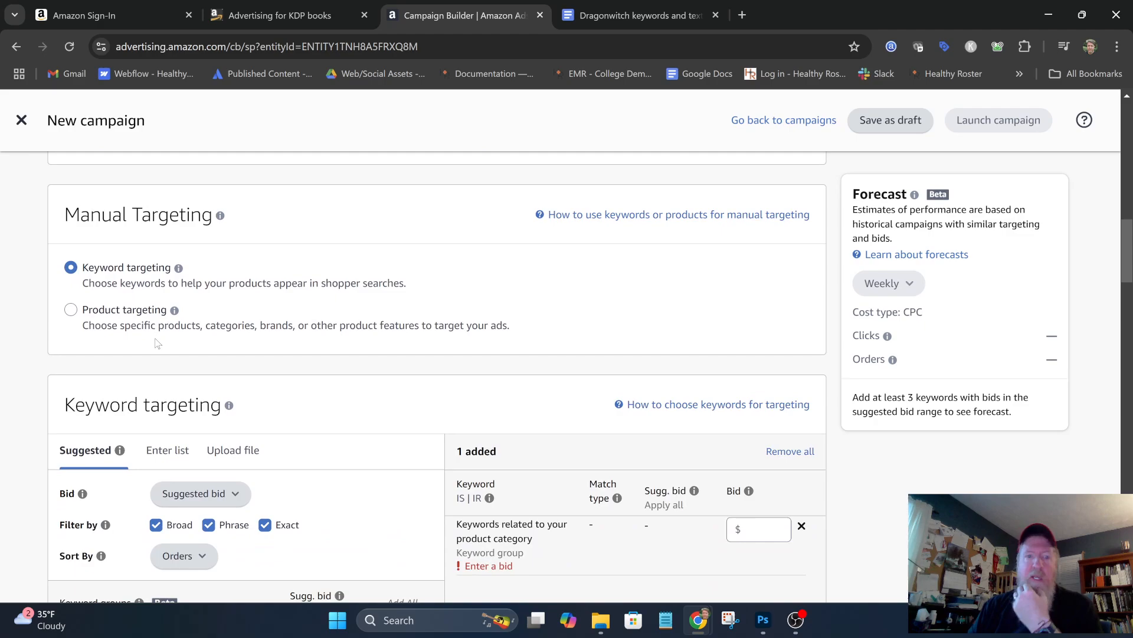
# Switch the keyword bidding to Custom bid and set the bid amount to $0.26
pyautogui.scroll(-1, 158, 343)
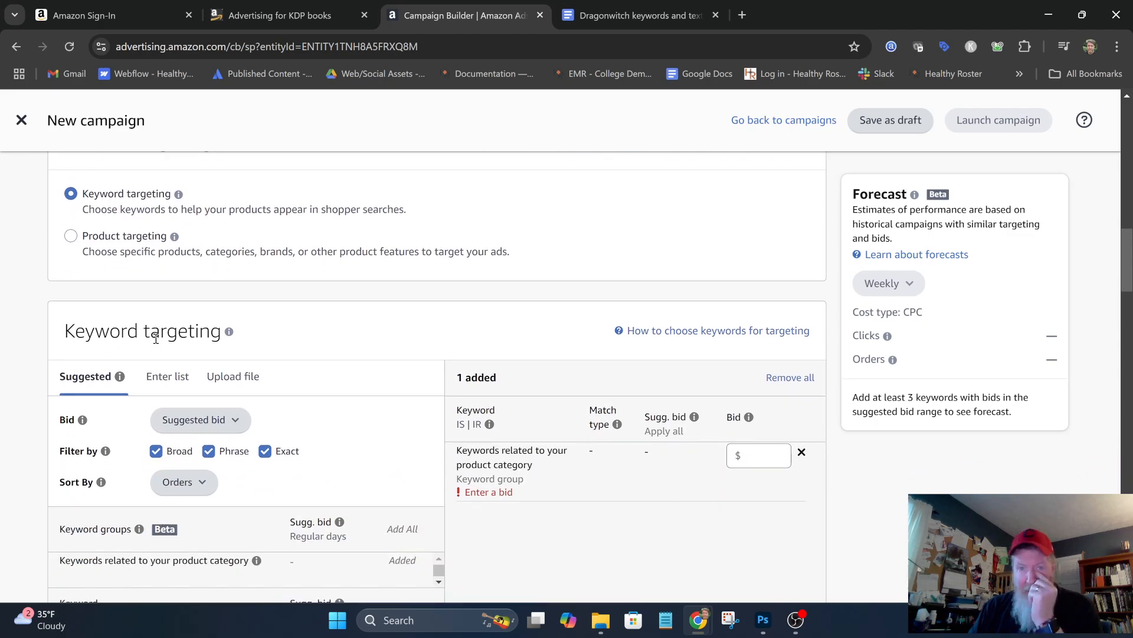
pyautogui.scroll(-1, 225, 419)
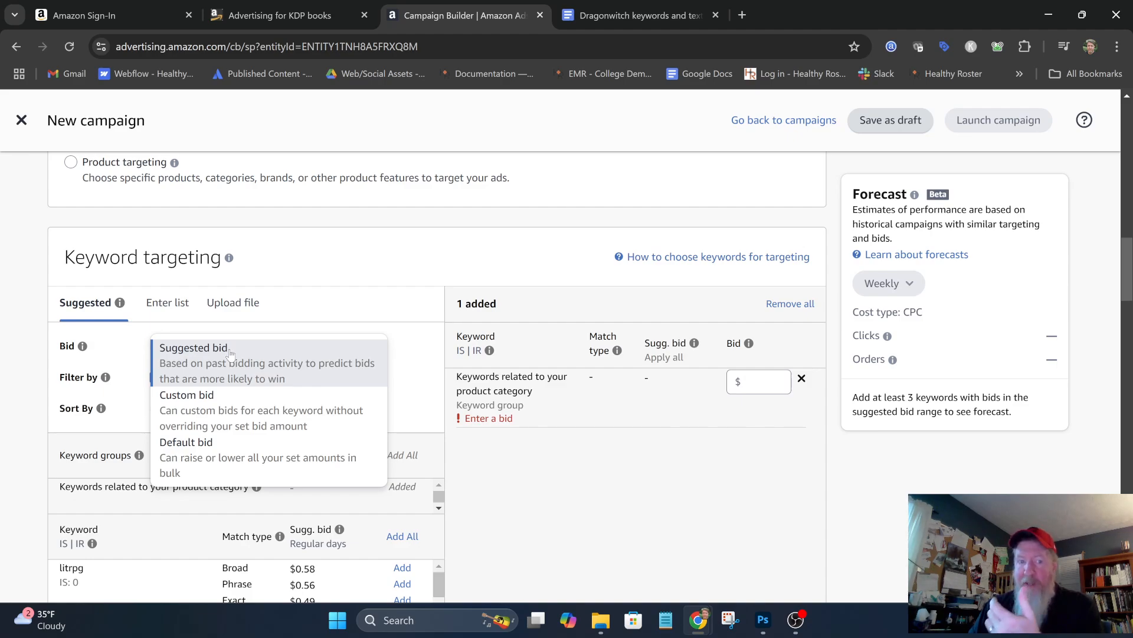
pyautogui.click(216, 411)
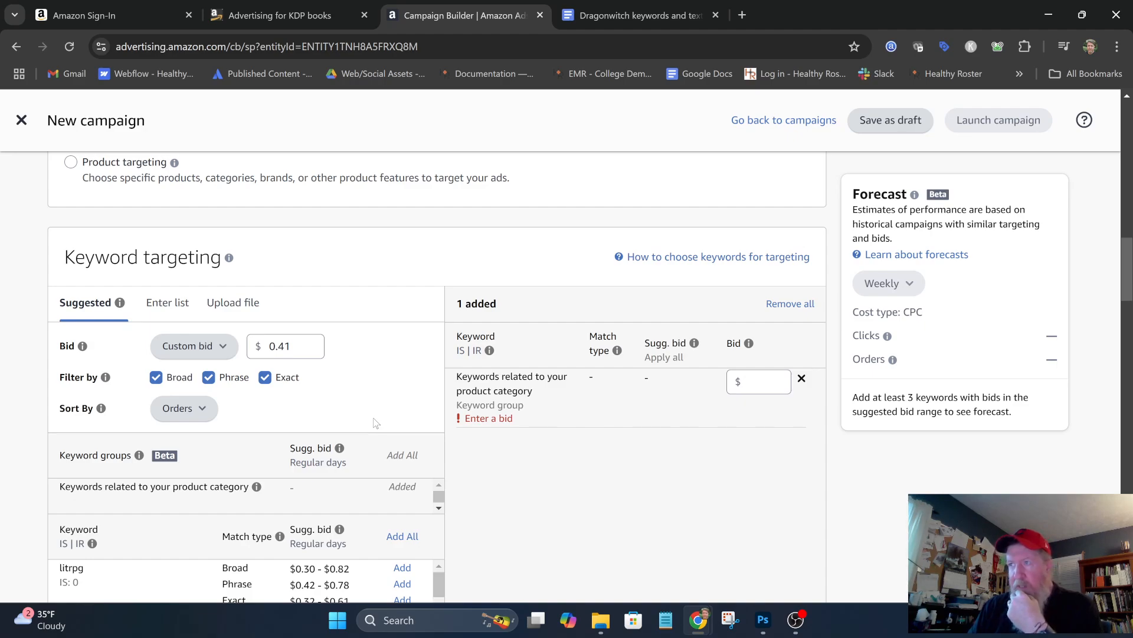
pyautogui.click(295, 346)
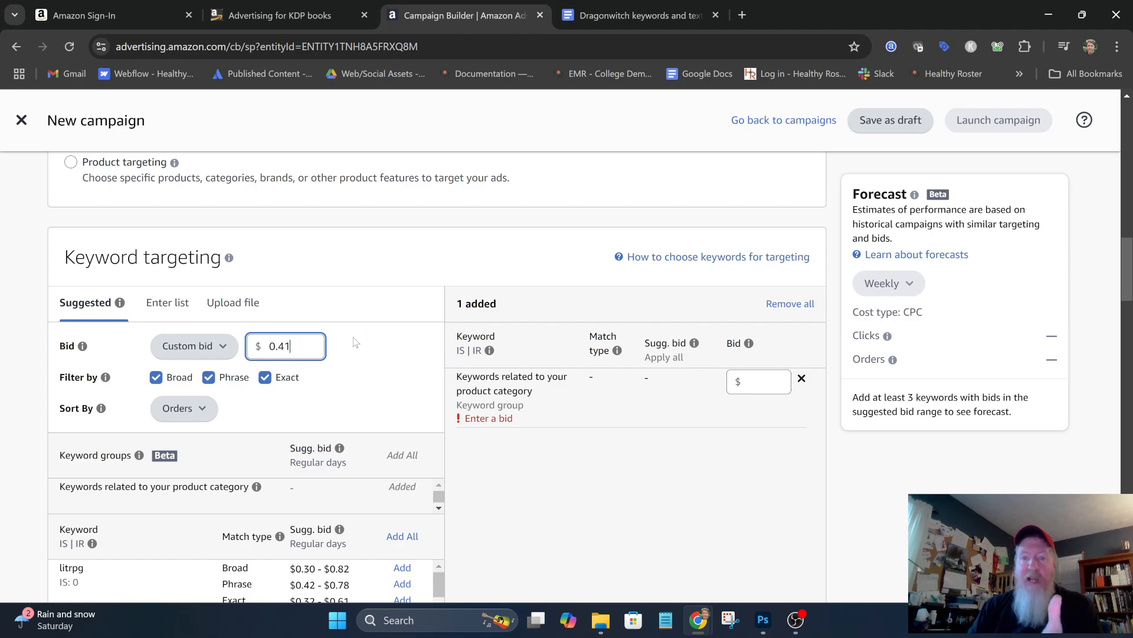
pyautogui.scroll(-2, 355, 342)
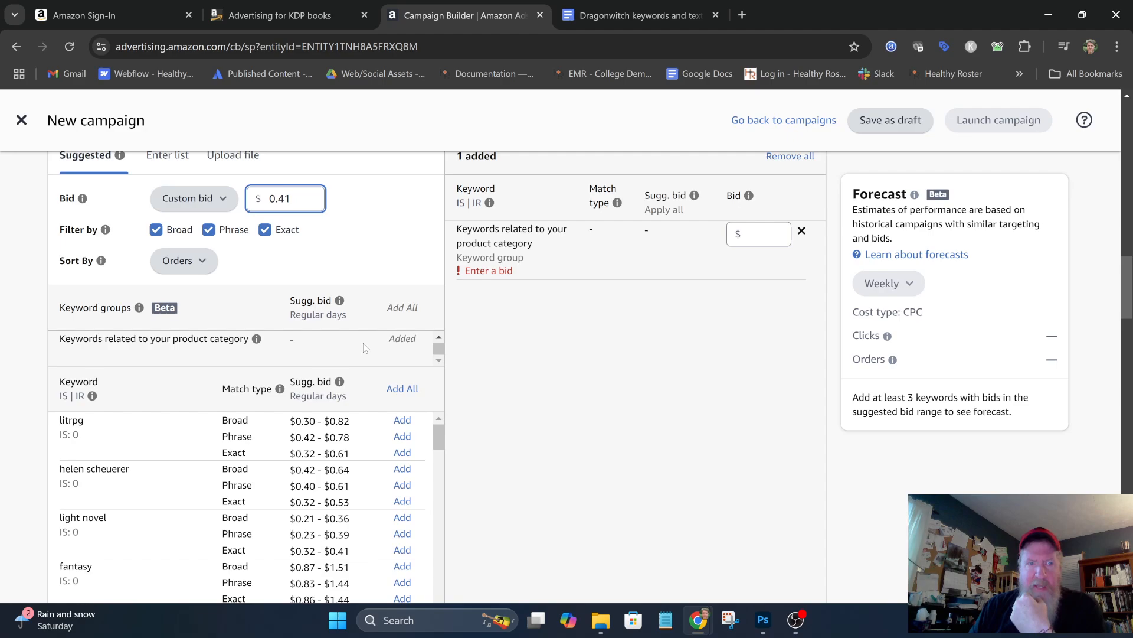
pyautogui.scroll(1, 363, 343)
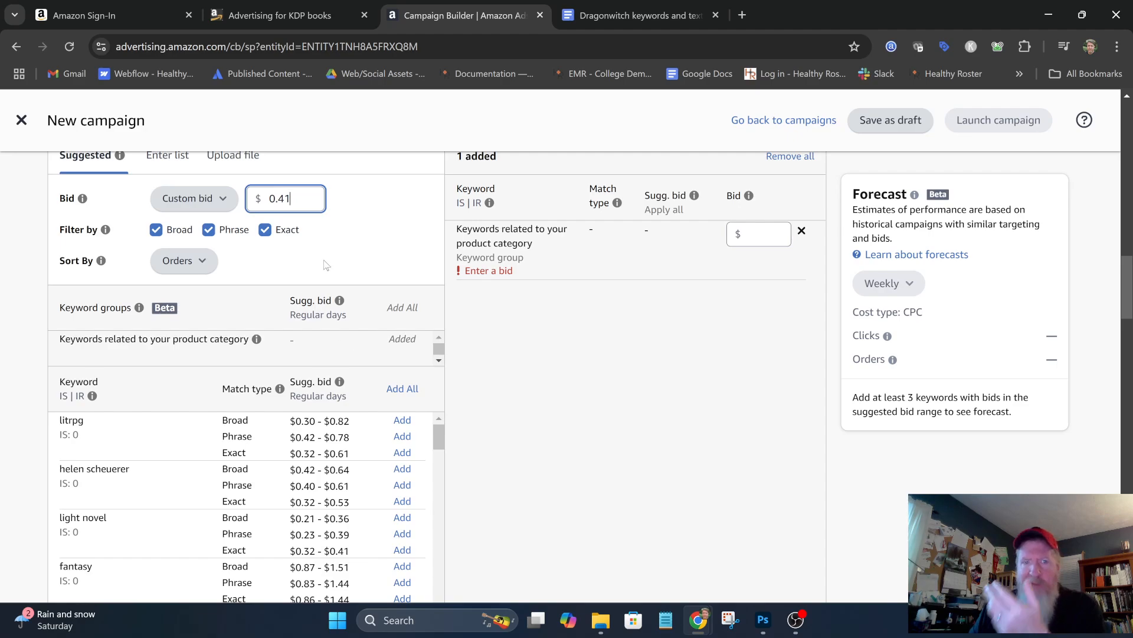
pyautogui.scroll(1, 324, 261)
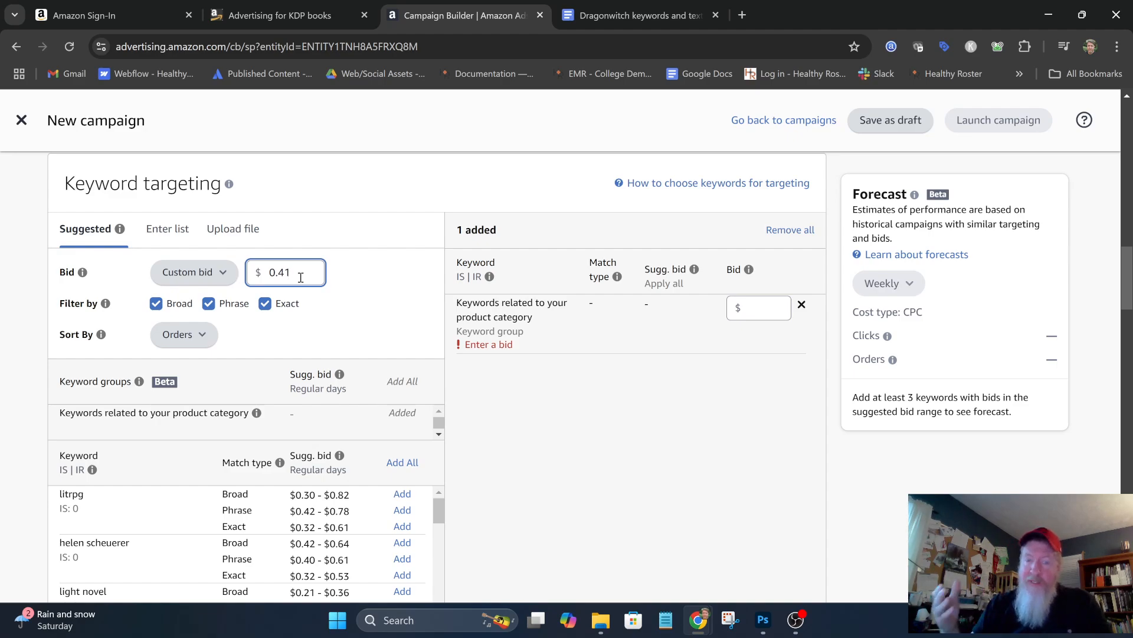
pyautogui.press('BackSpace')
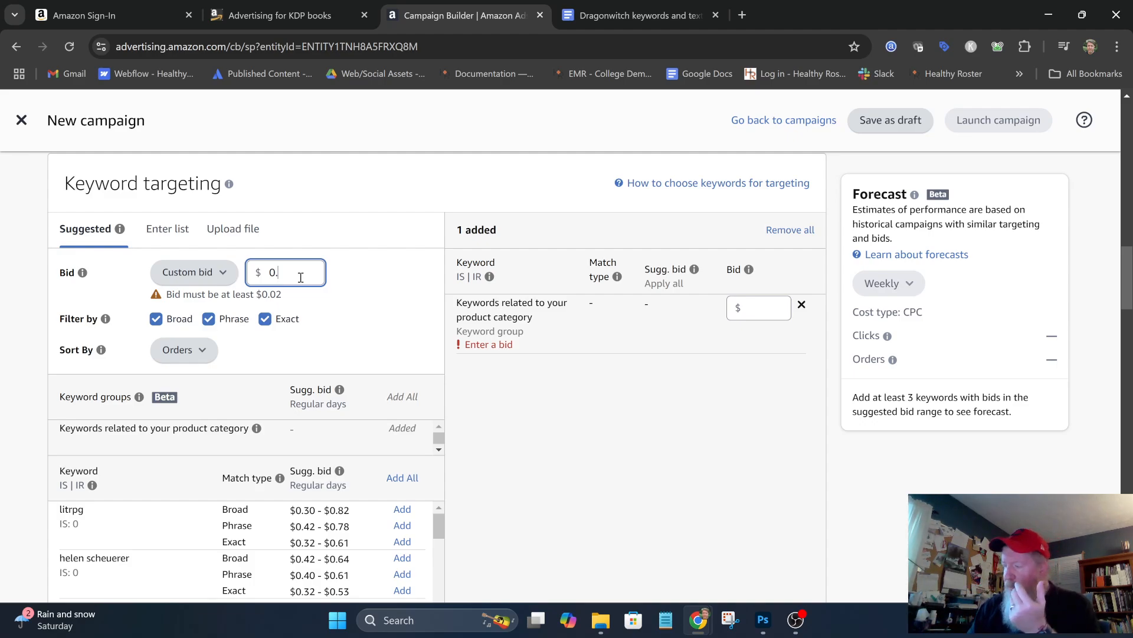
pyautogui.write('26')
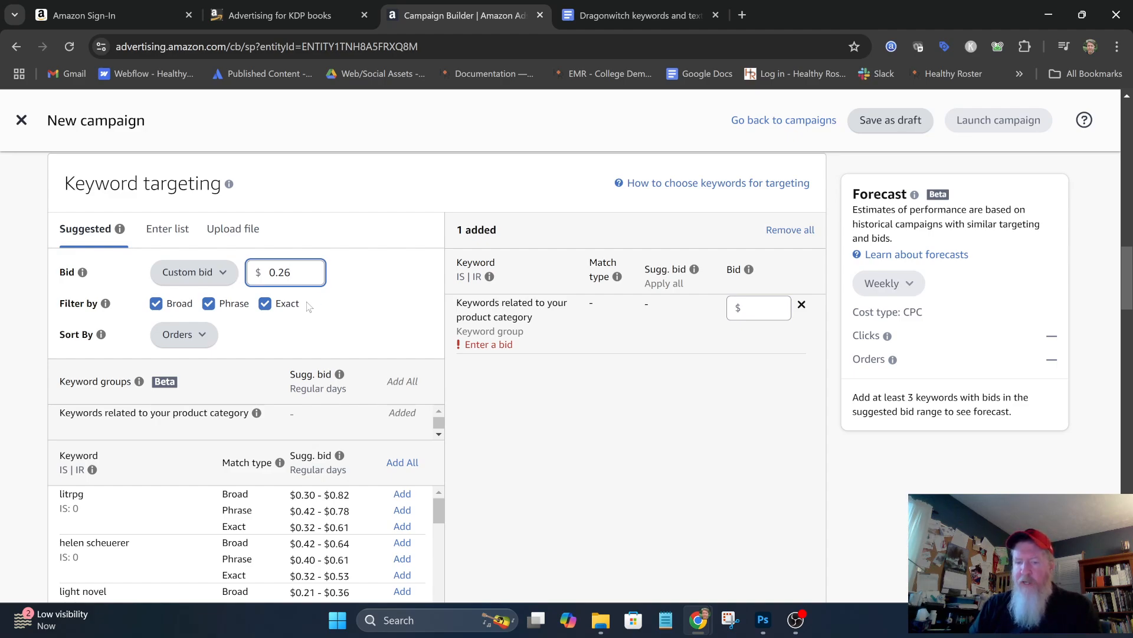
pyautogui.click(308, 306)
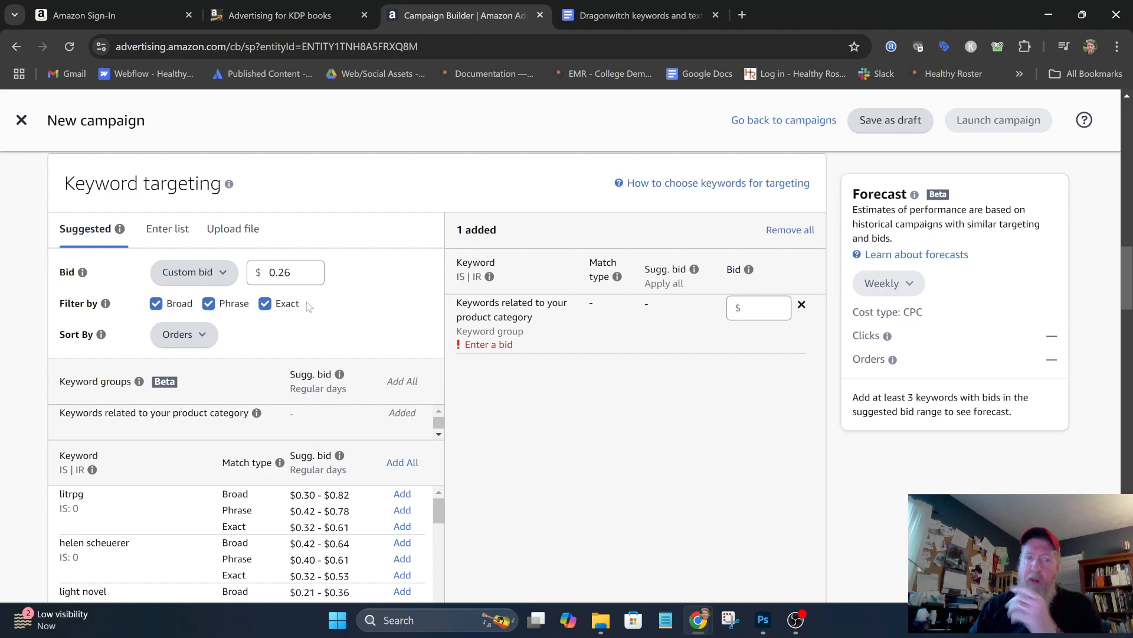
# Limit the suggested keywords to phrase and exact matches sorted by clicks, and review the list with its suggested bids
pyautogui.click(180, 304)
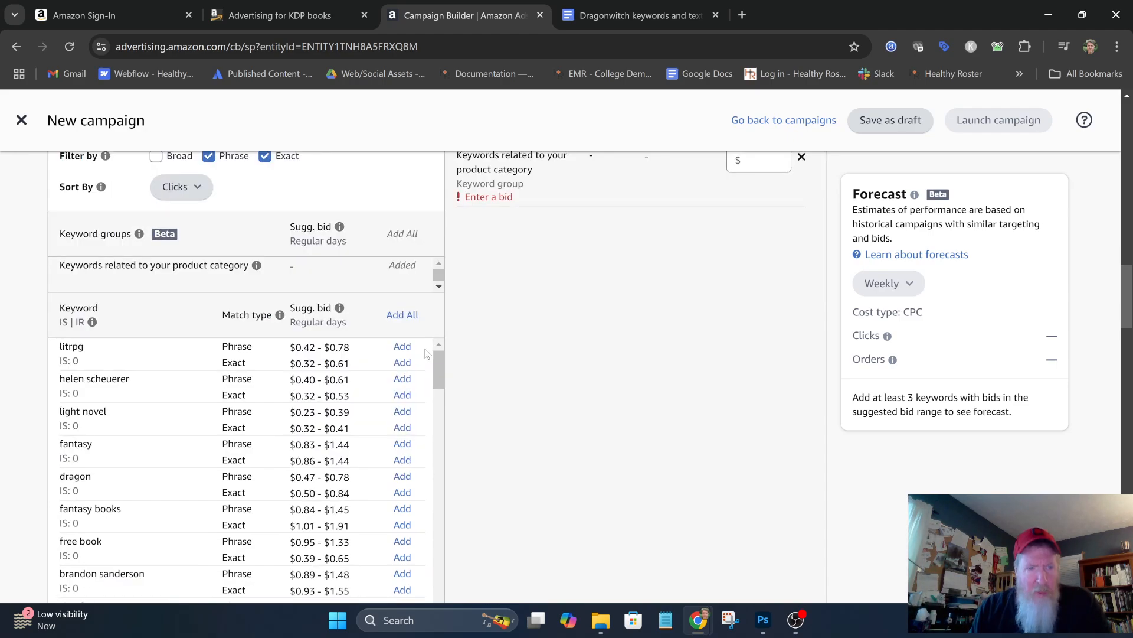
pyautogui.scroll(-1, 428, 353)
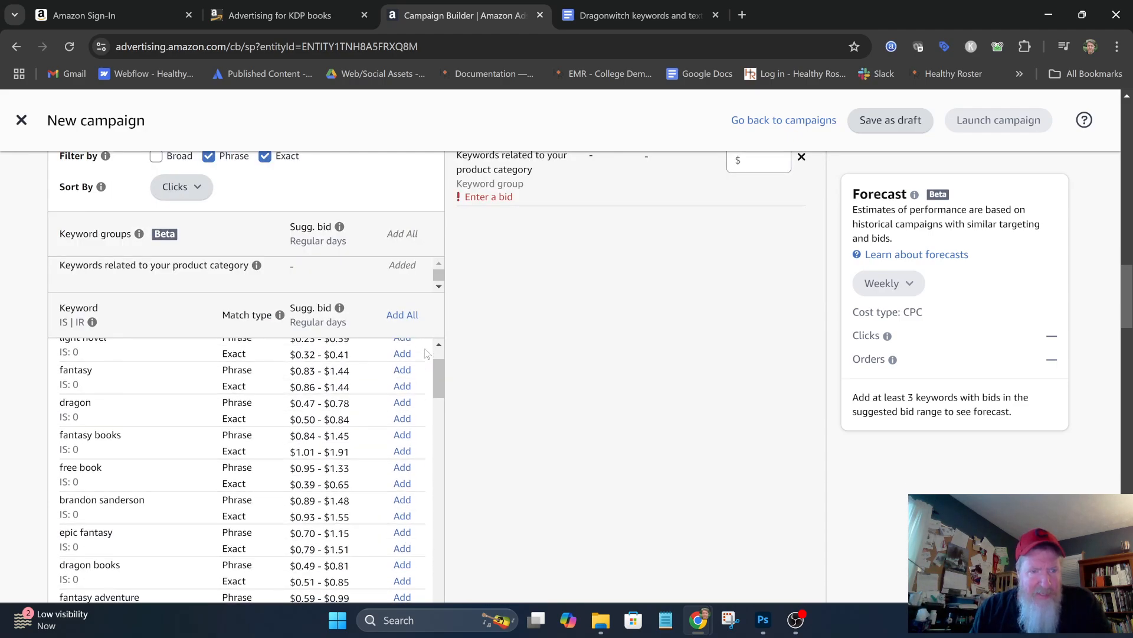
pyautogui.scroll(-1, 428, 353)
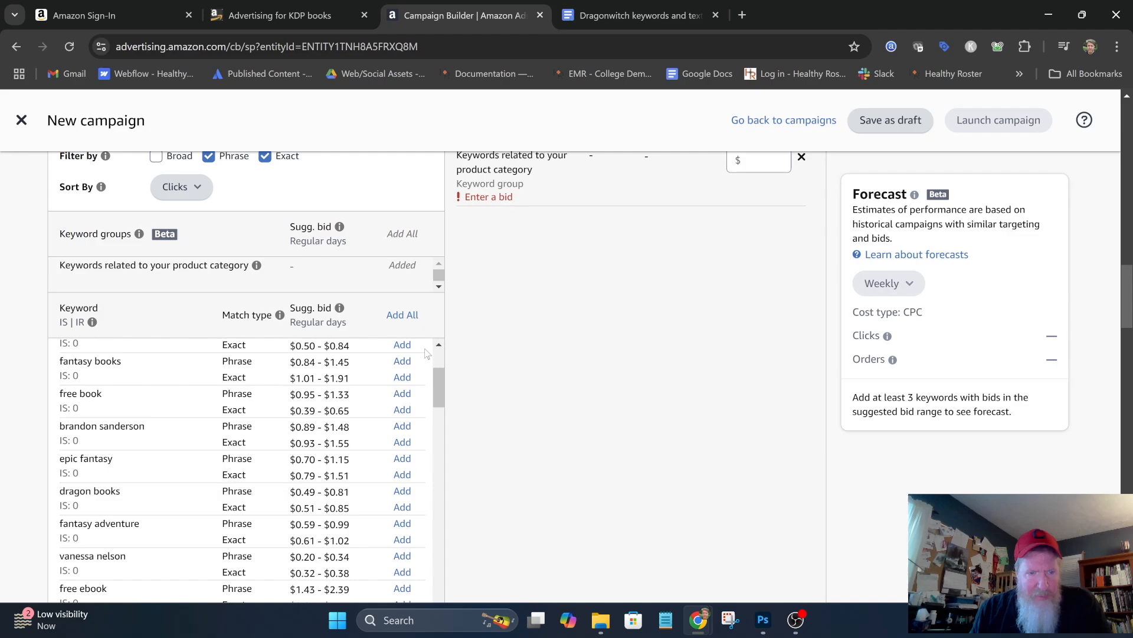
pyautogui.scroll(-1, 428, 353)
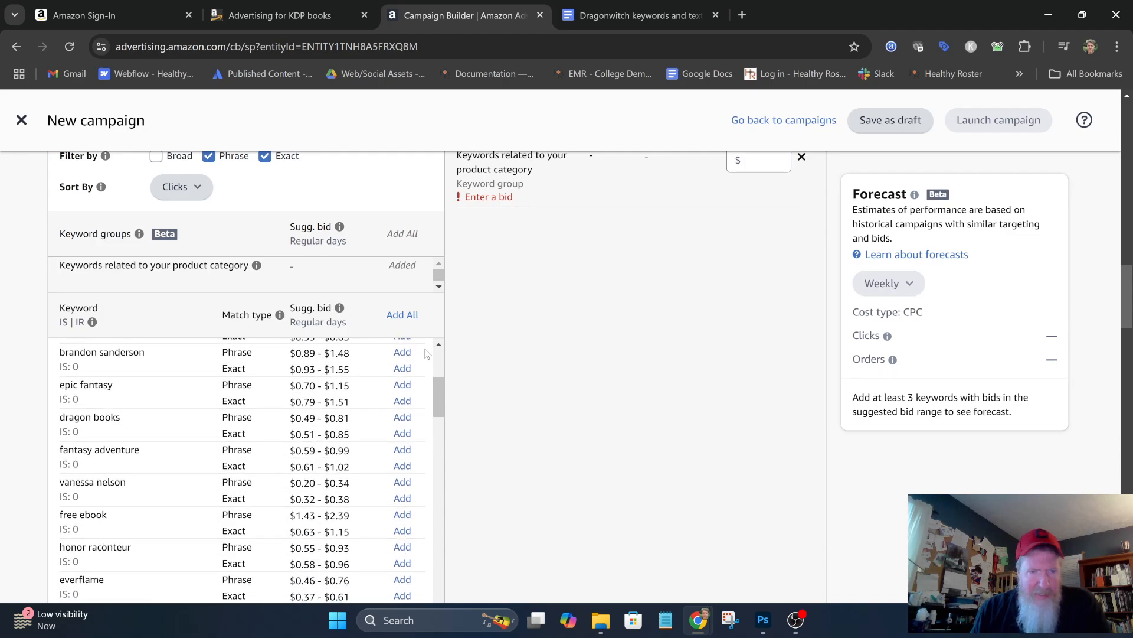
pyautogui.scroll(-1, 428, 353)
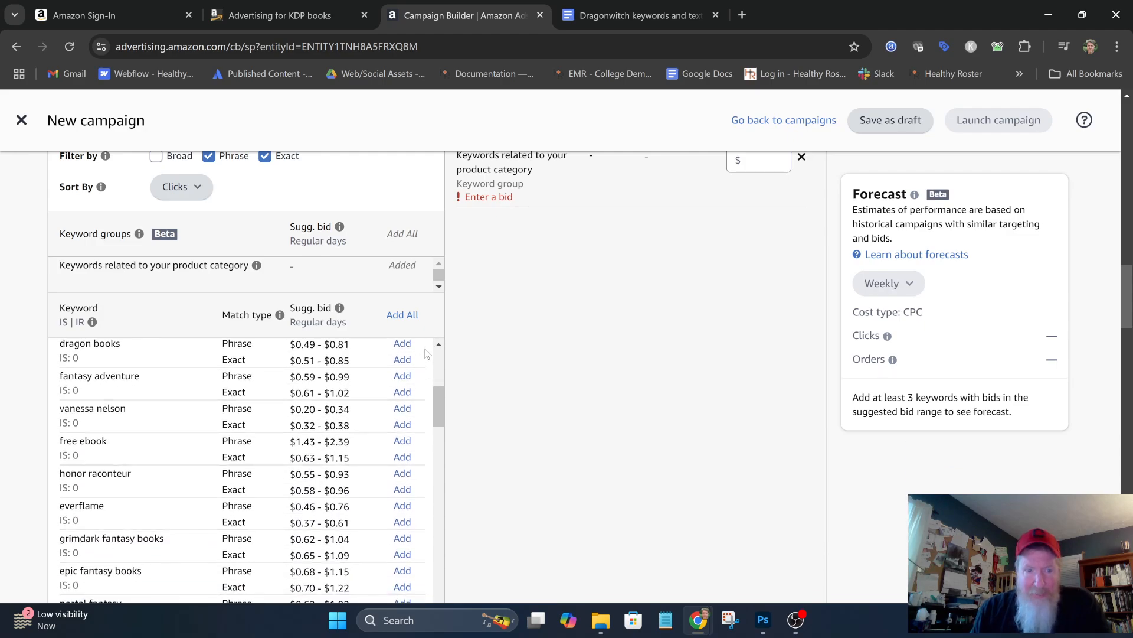
pyautogui.scroll(-3, 428, 353)
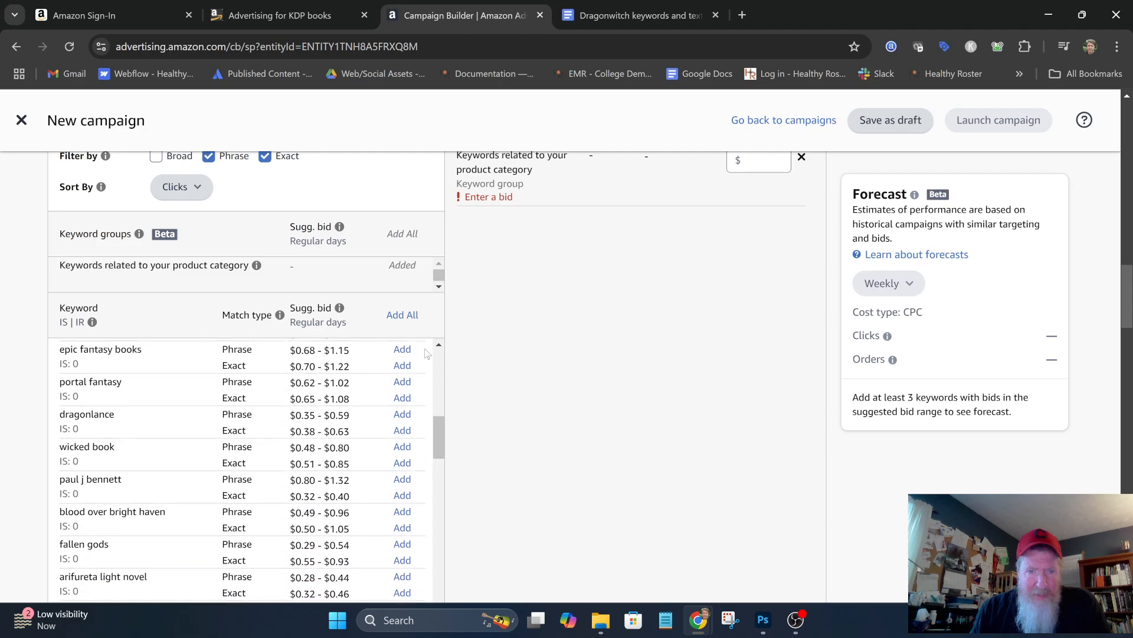
pyautogui.scroll(8, 427, 353)
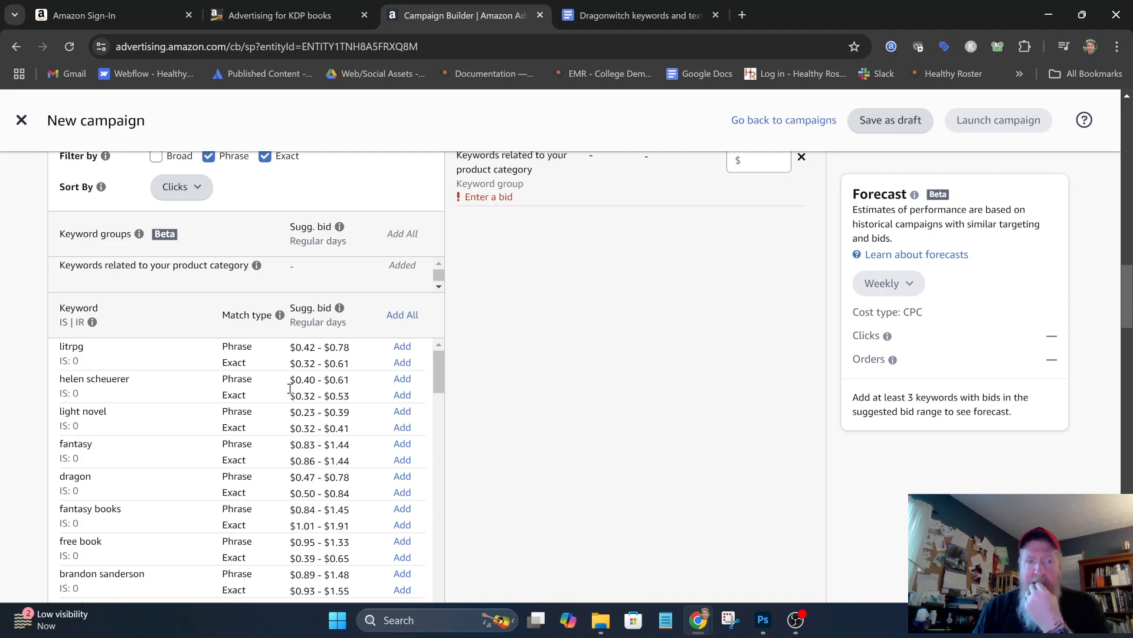
pyautogui.scroll(-2, 175, 389)
pyautogui.scroll(-2, 176, 389)
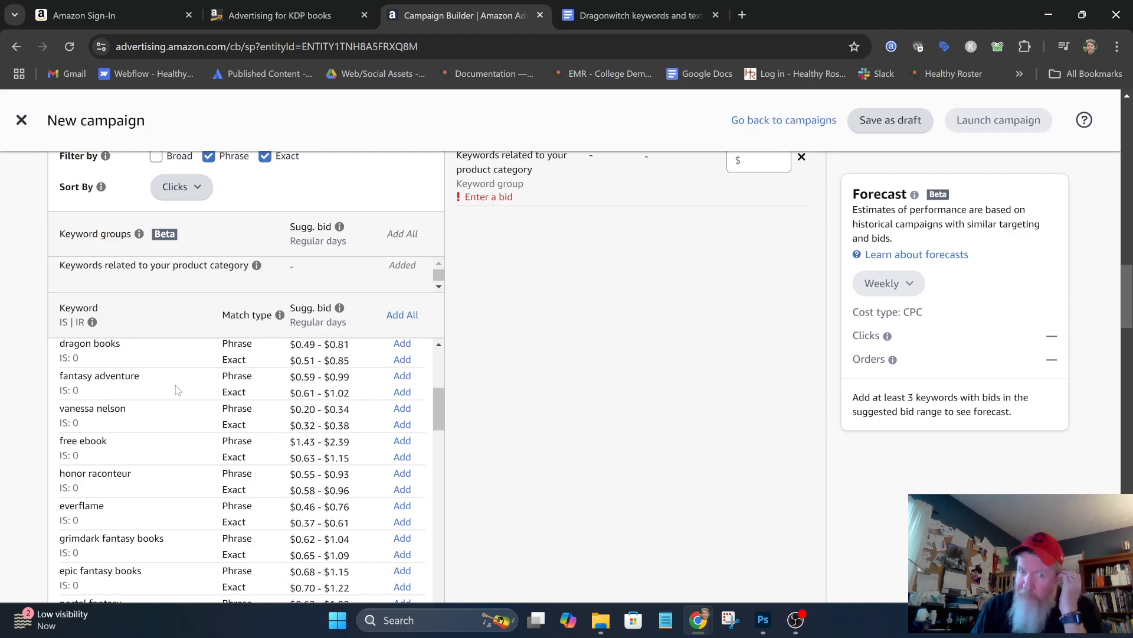
pyautogui.scroll(10, 277, 409)
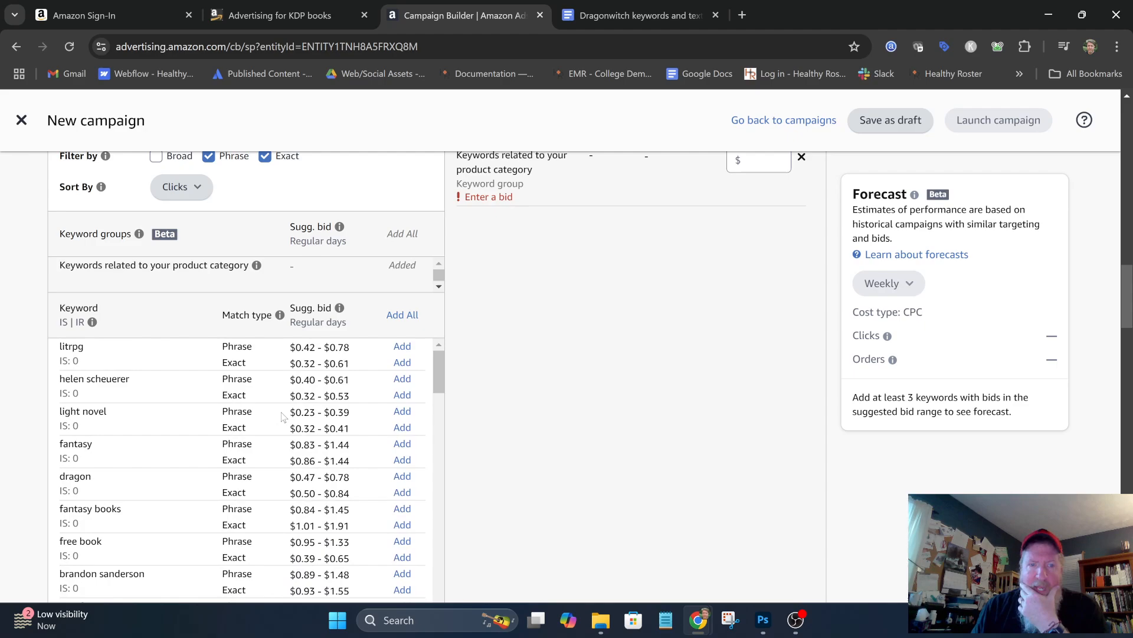
pyautogui.scroll(-8, 596, 437)
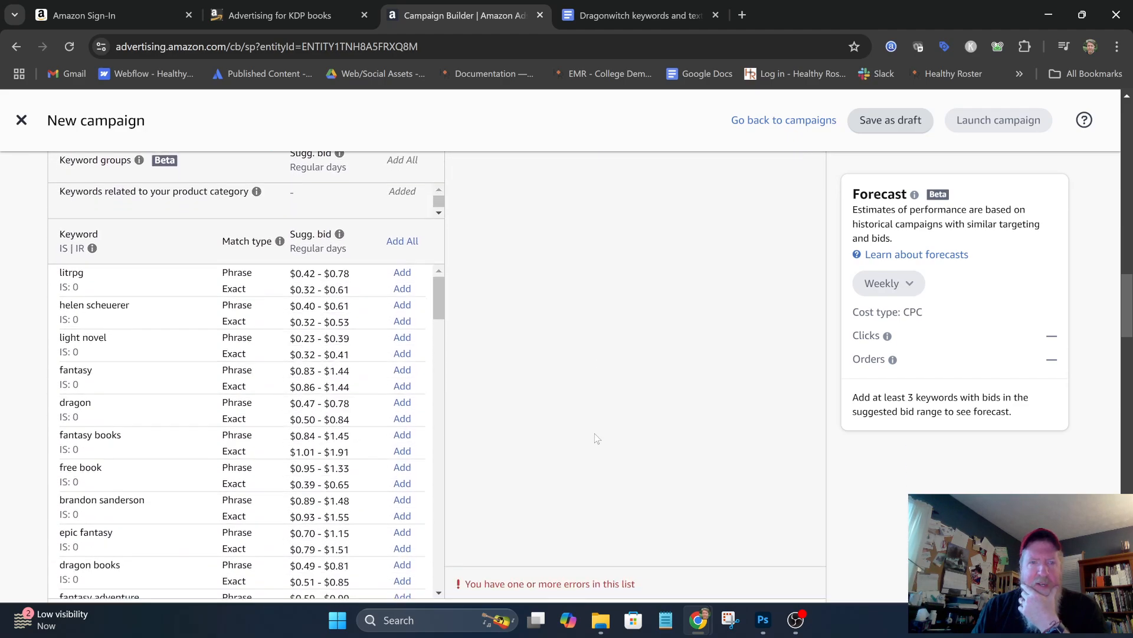
pyautogui.scroll(3, 593, 432)
pyautogui.scroll(2, 165, 245)
# Include broad matches in the suggestions and compare the suggested bid ranges per match type for litrpg and the keywords below it
pyautogui.click(156, 156)
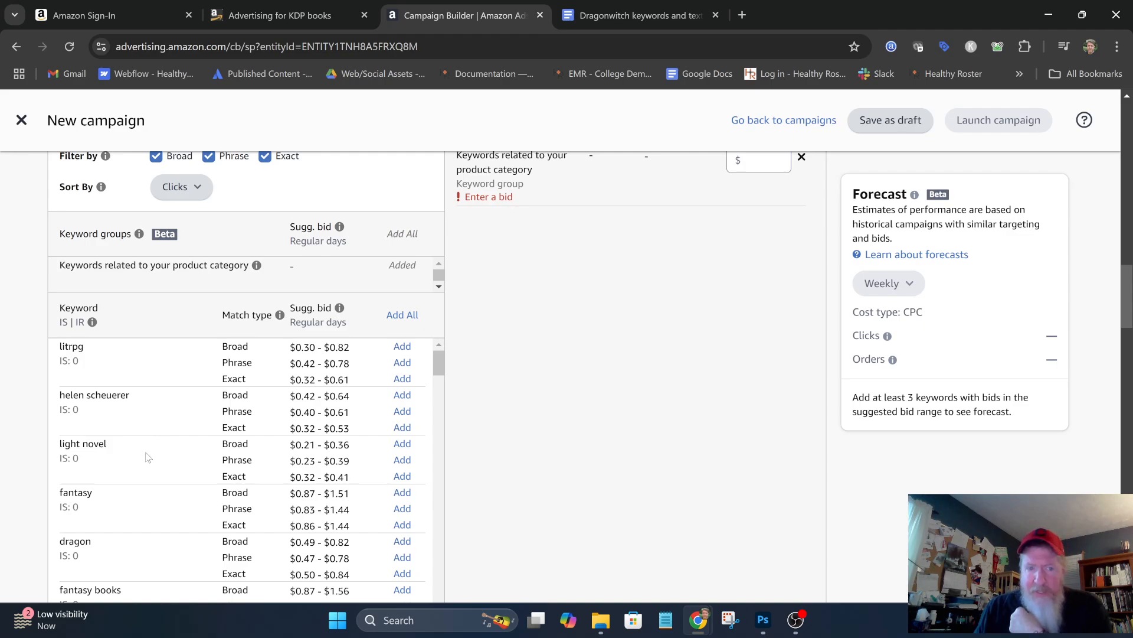
pyautogui.scroll(-1, 152, 457)
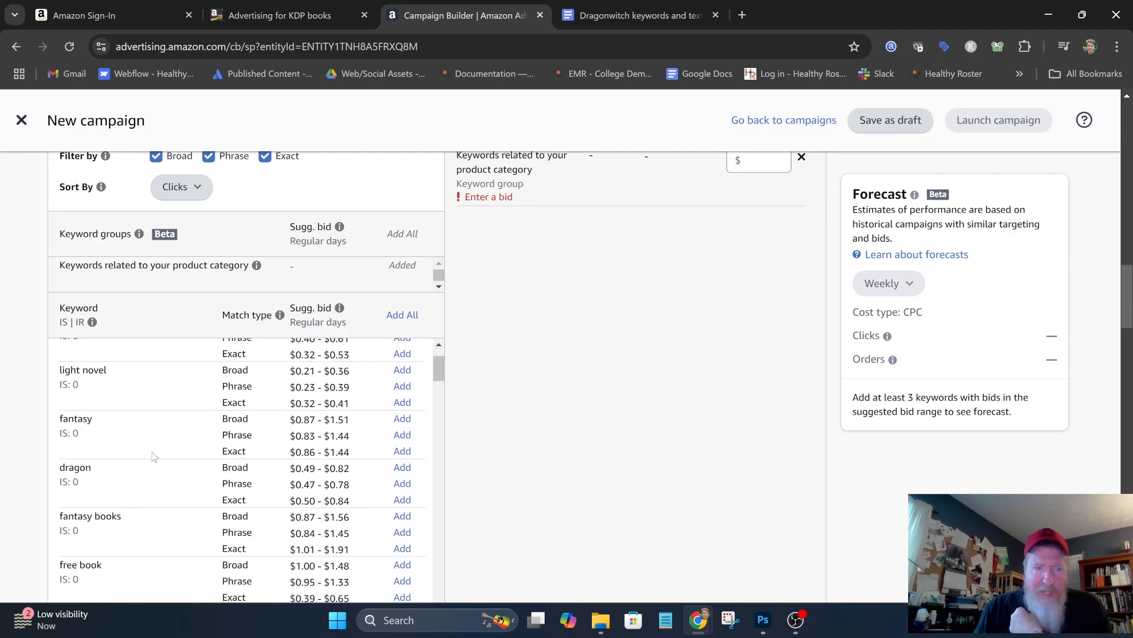
pyautogui.scroll(1, 171, 442)
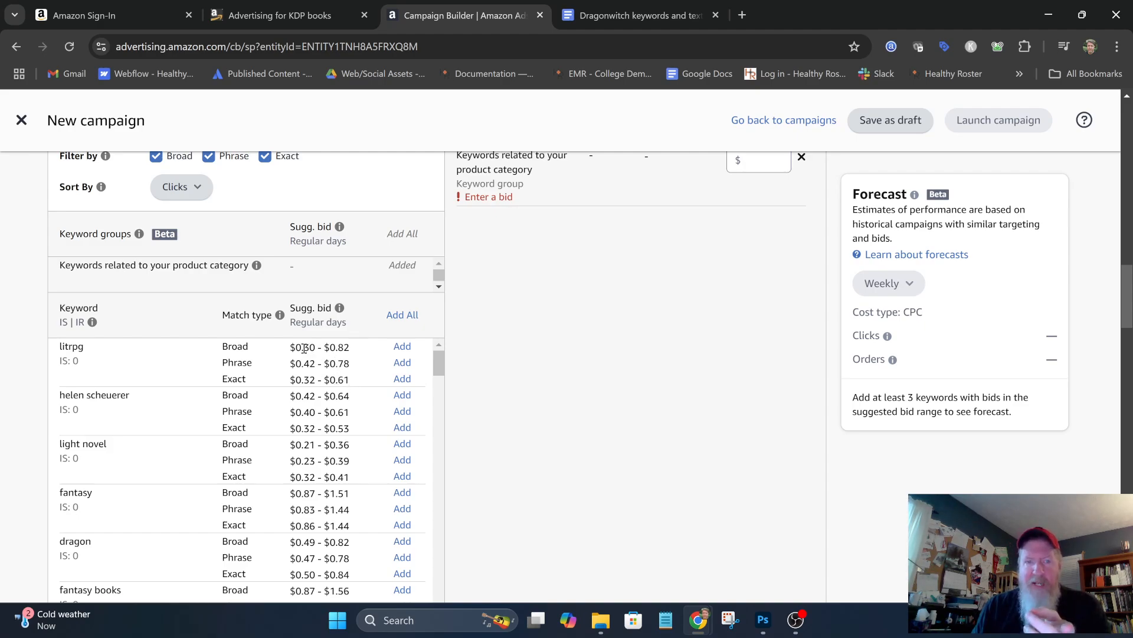
pyautogui.moveTo(90, 349); pyautogui.dragTo(61, 347)
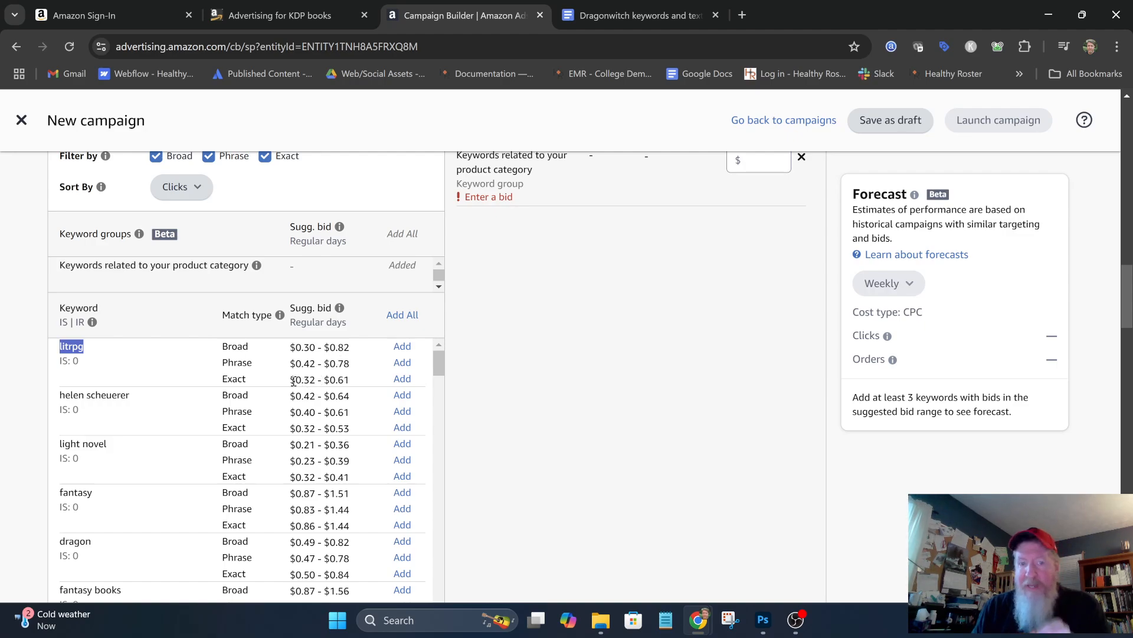
pyautogui.moveTo(290, 381); pyautogui.dragTo(356, 384)
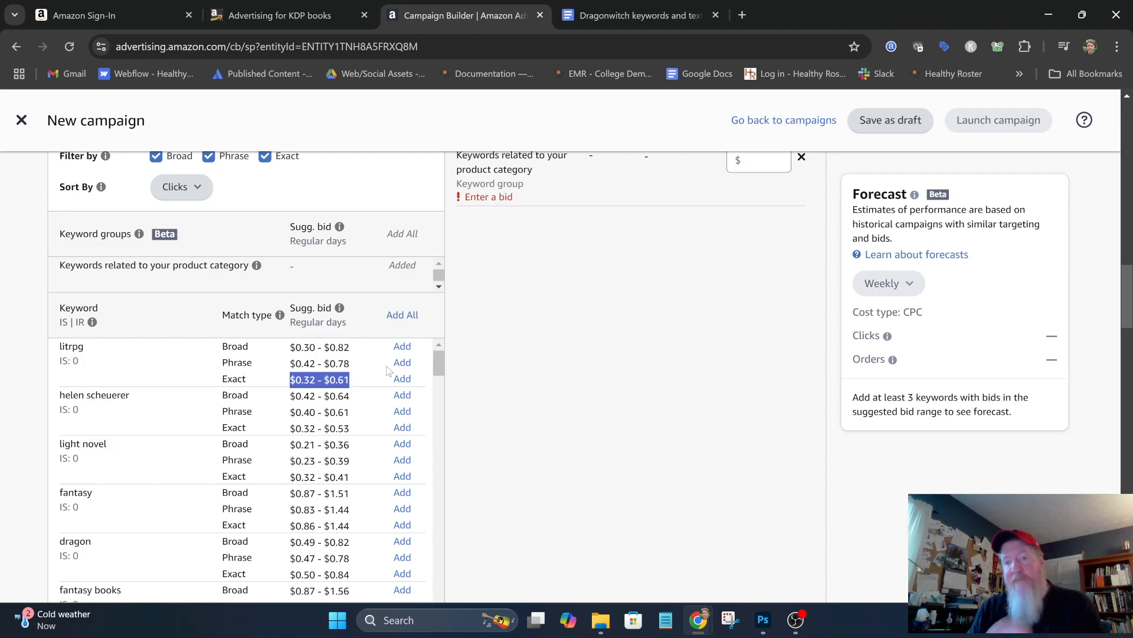
pyautogui.scroll(-1, 387, 370)
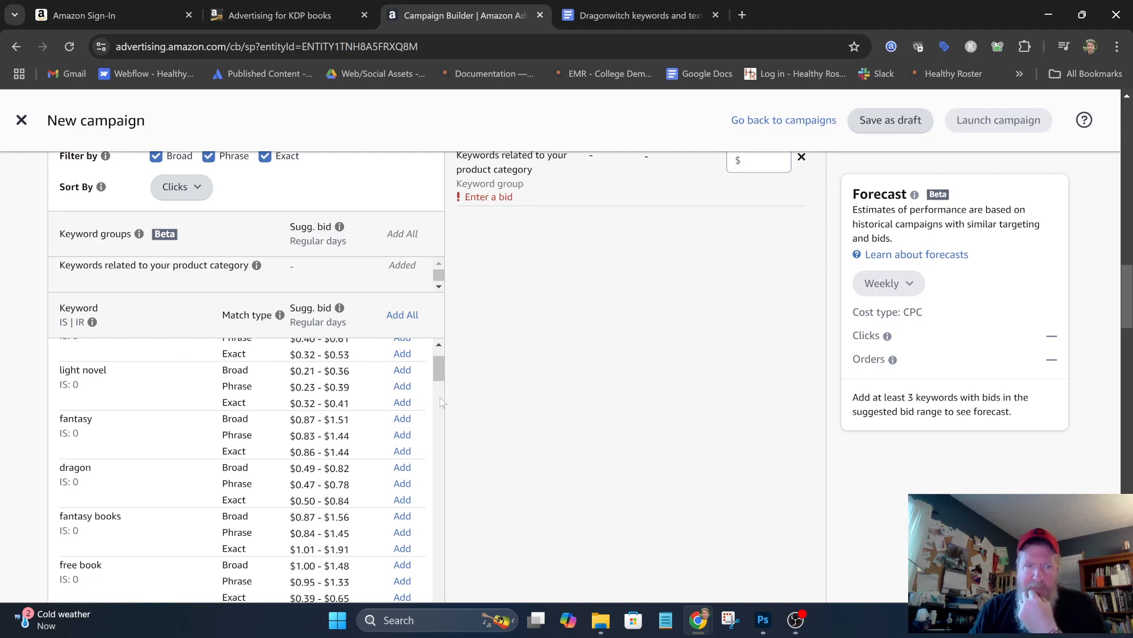
pyautogui.scroll(-3, 379, 435)
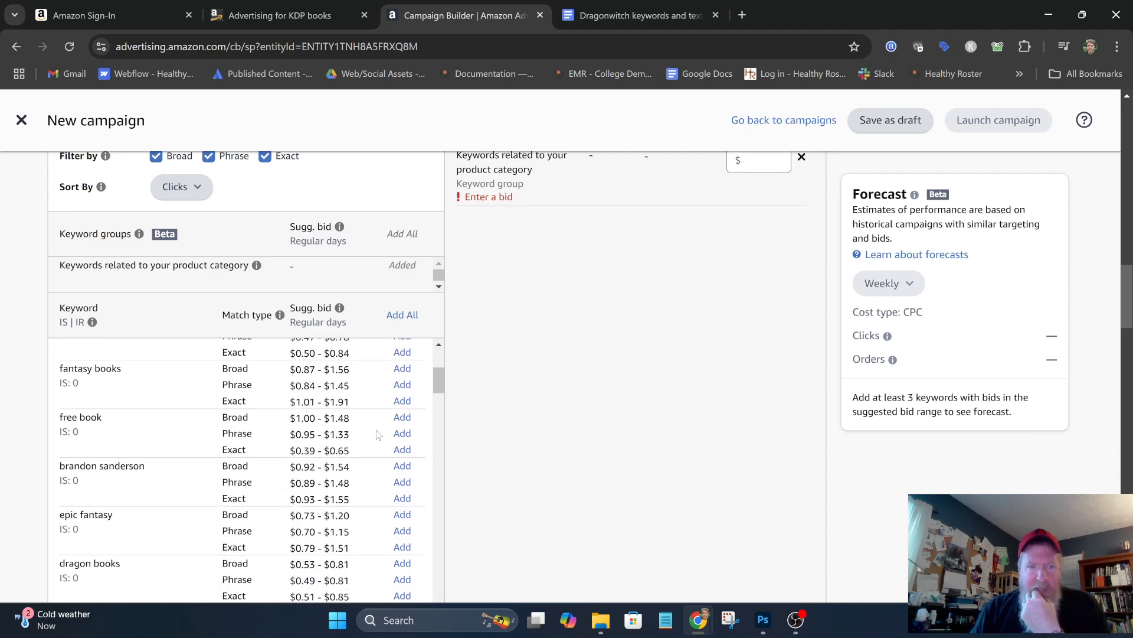
pyautogui.scroll(-3, 379, 435)
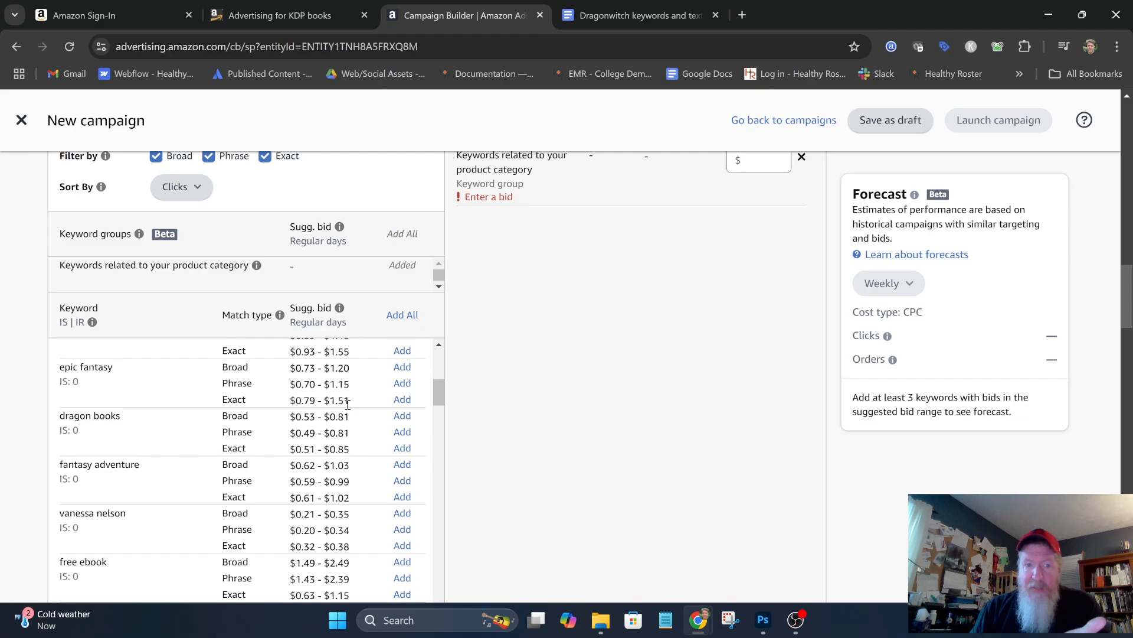
pyautogui.scroll(4, 337, 401)
pyautogui.scroll(4, 330, 391)
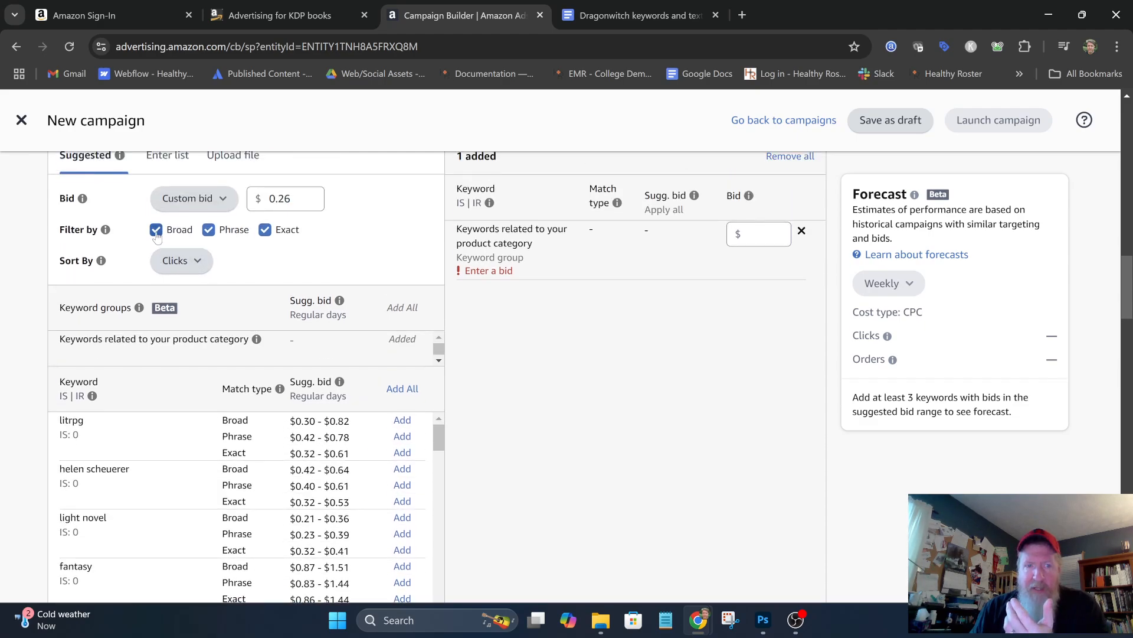
# Exclude broad matches from the suggestions and add the exact-match keyword "dragon books" to the campaign
pyautogui.click(156, 229)
pyautogui.scroll(-2, 325, 293)
pyautogui.scroll(-3, 378, 319)
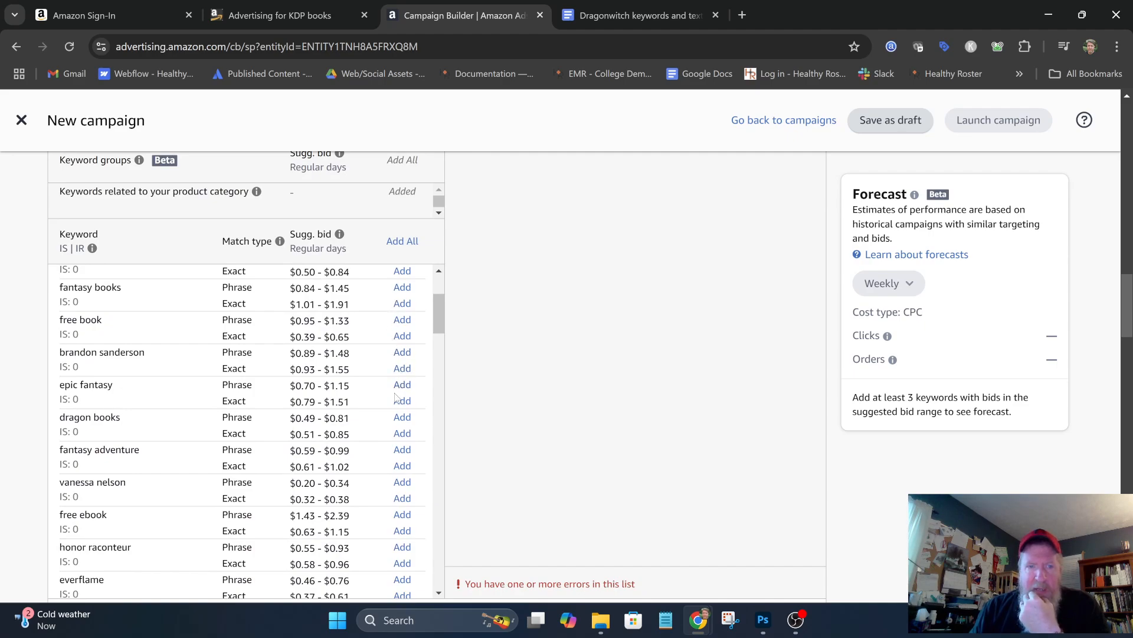
pyautogui.click(401, 433)
pyautogui.scroll(3, 434, 441)
pyautogui.scroll(4, 571, 412)
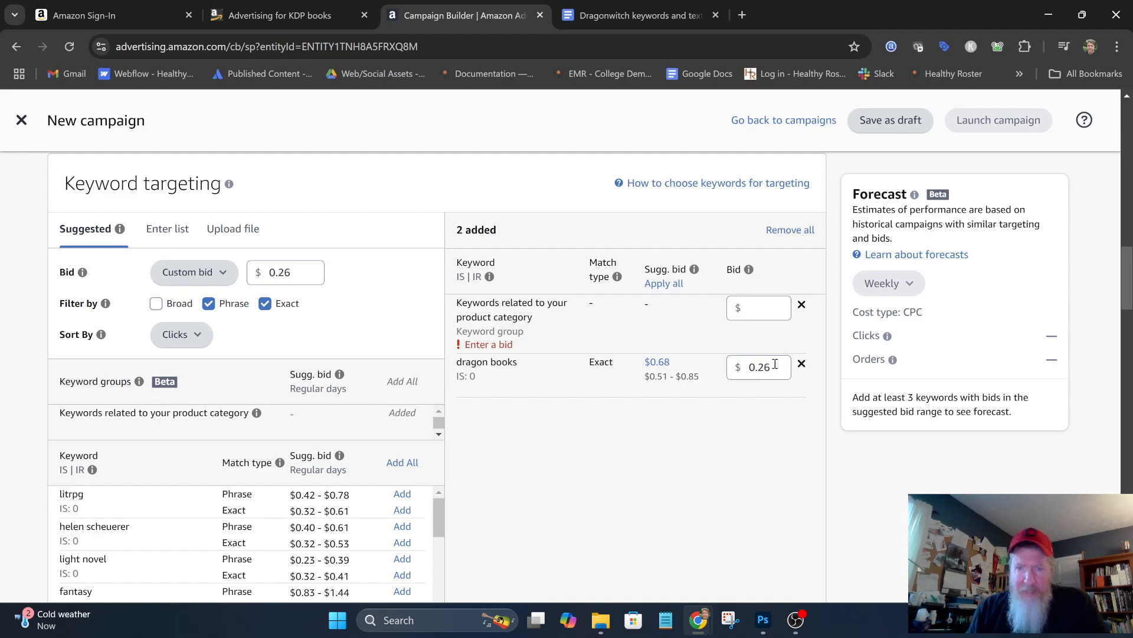
# Set the bid for the exact-match "dragon books" keyword to $0.41 and save it
pyautogui.click(773, 366)
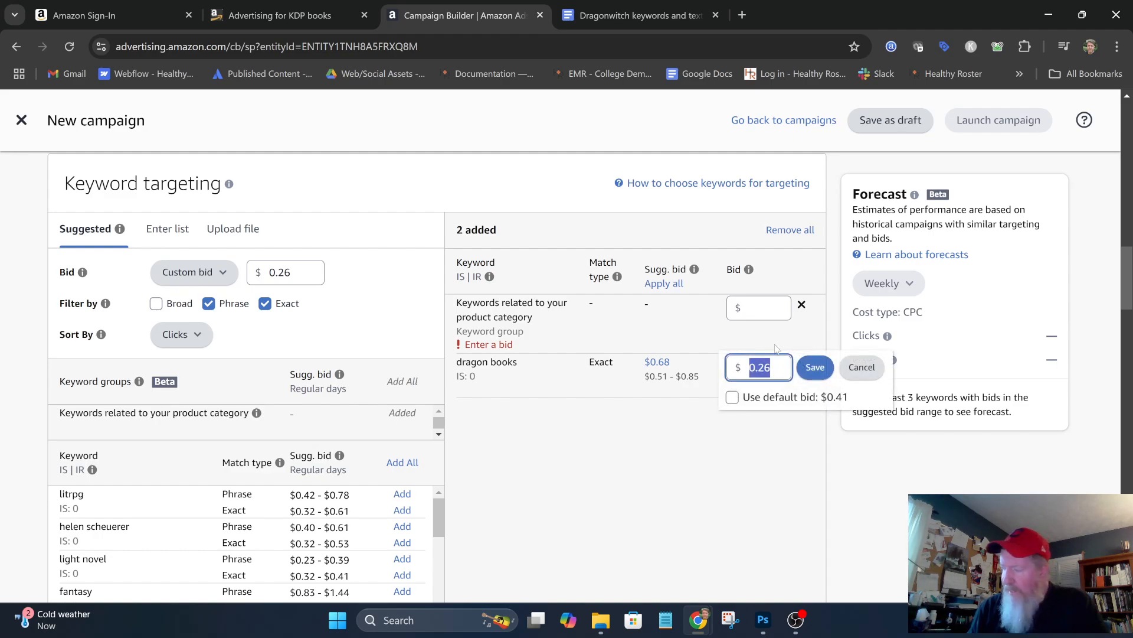
pyautogui.write('0.41')
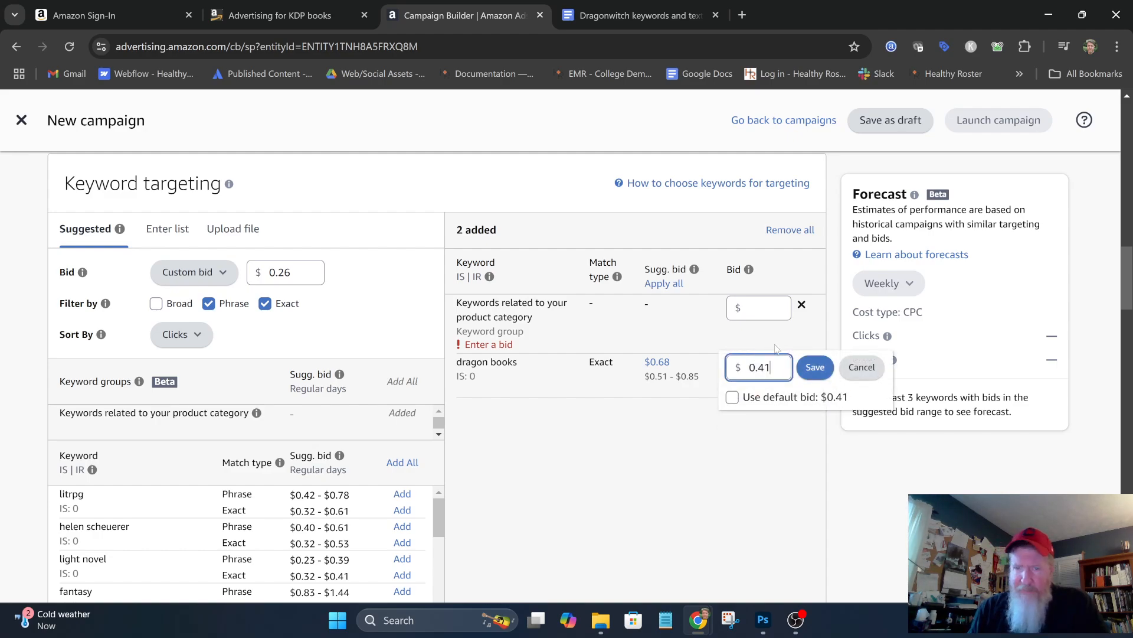
pyautogui.click(815, 366)
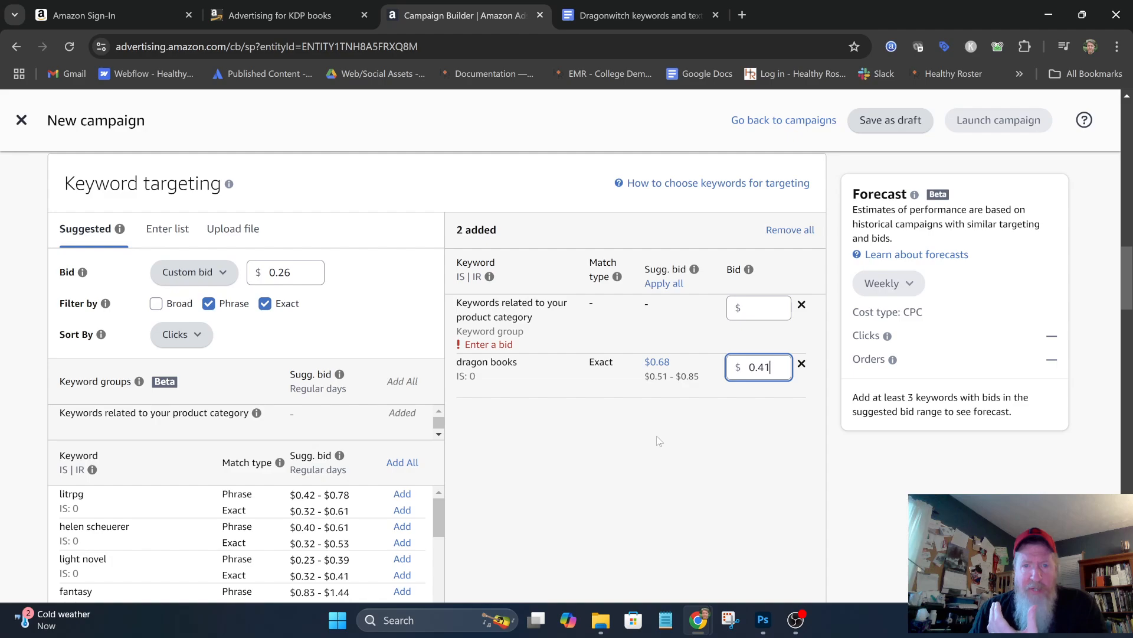
pyautogui.scroll(-10, 355, 510)
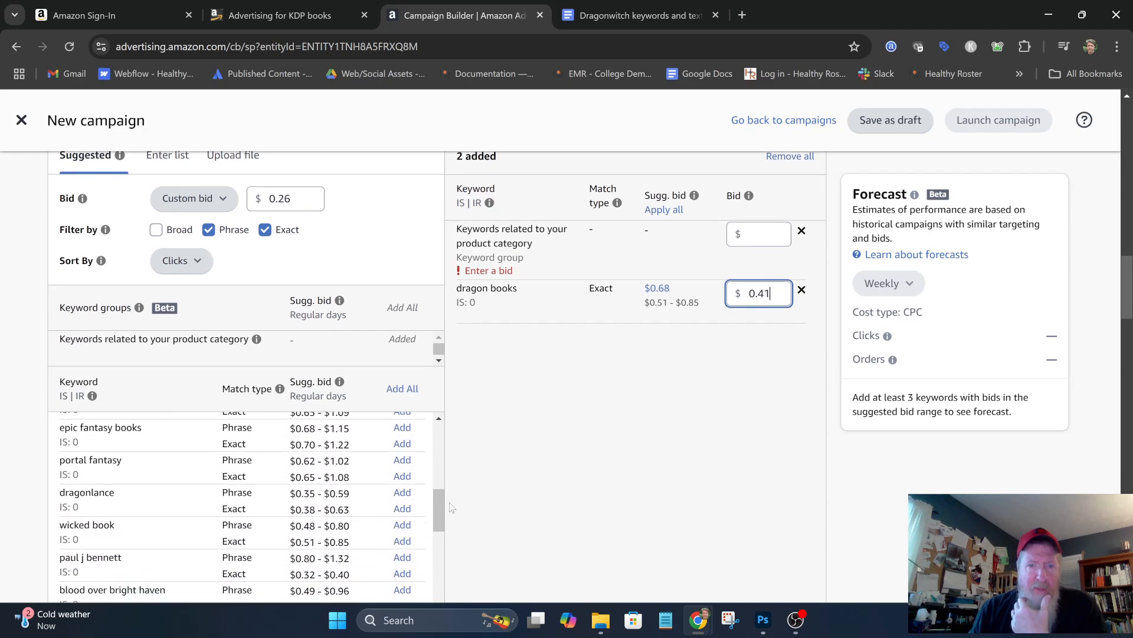
# Review the phrase and exact keyword suggestions and their suggested bid ranges through to the end of the list
pyautogui.scroll(-2, 512, 493)
pyautogui.scroll(2, 470, 475)
pyautogui.scroll(-8, 301, 394)
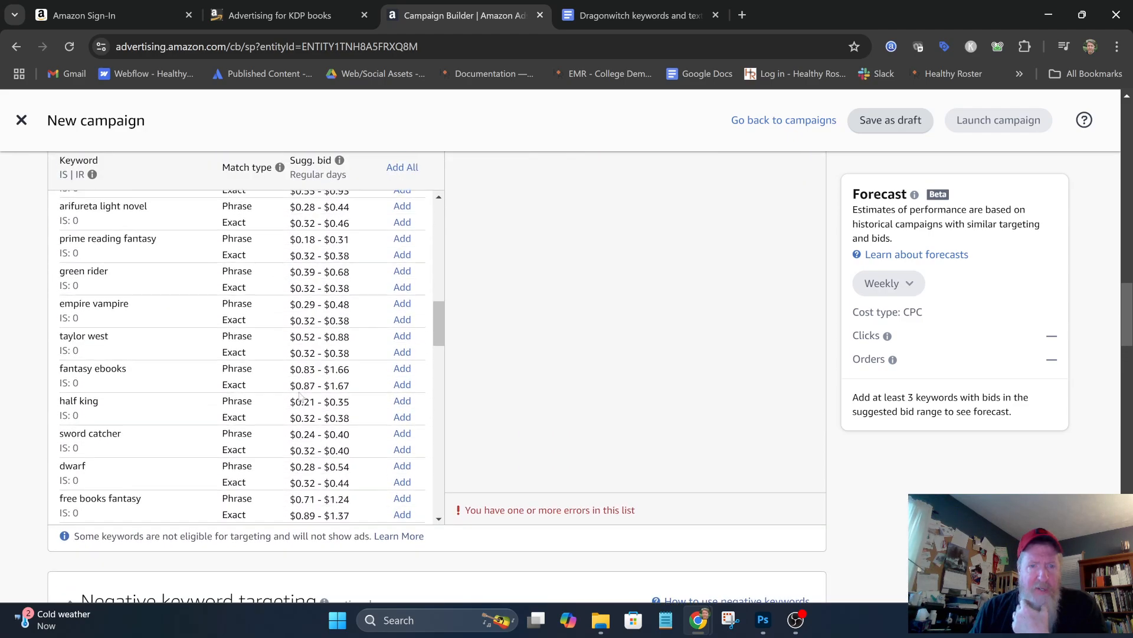
pyautogui.scroll(-5, 301, 396)
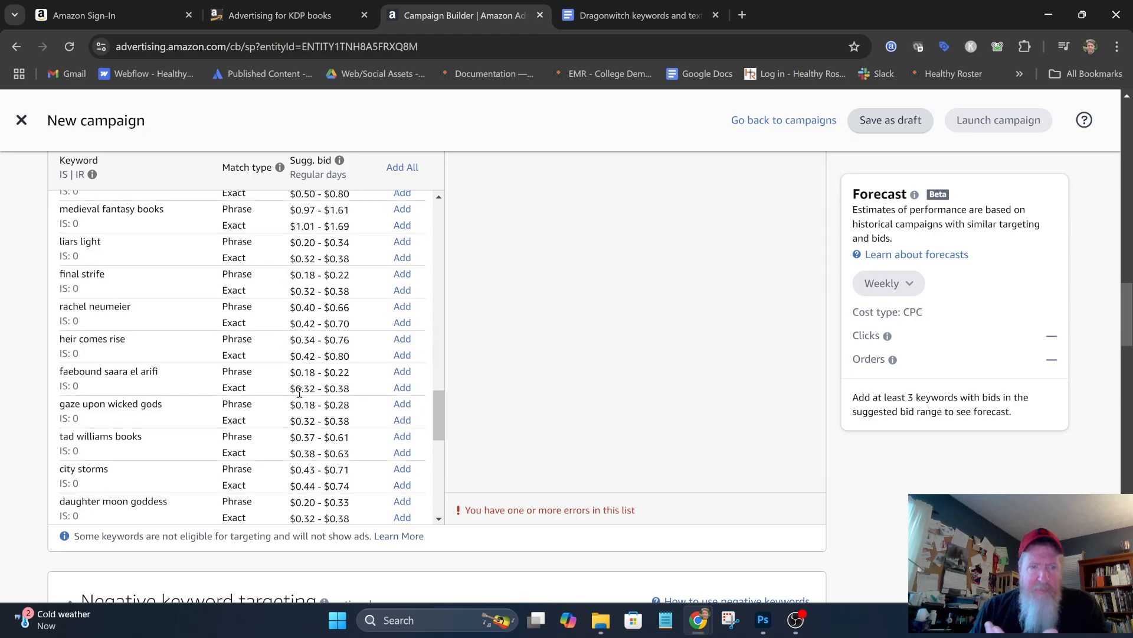
pyautogui.scroll(-5, 299, 392)
pyautogui.scroll(-1, 299, 392)
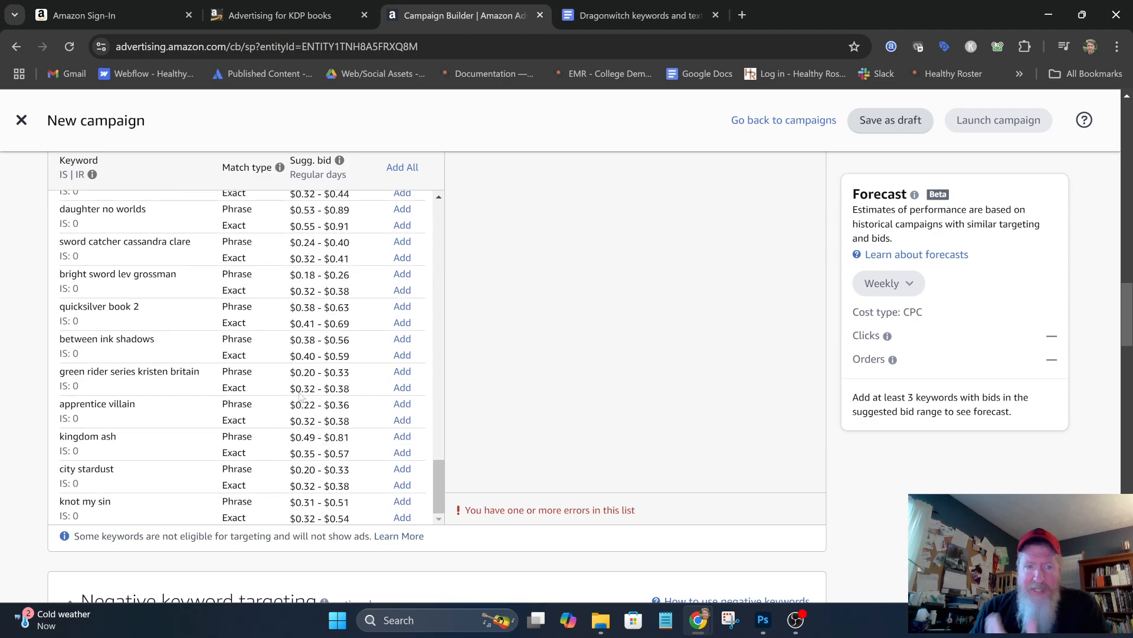
pyautogui.scroll(-3, 300, 392)
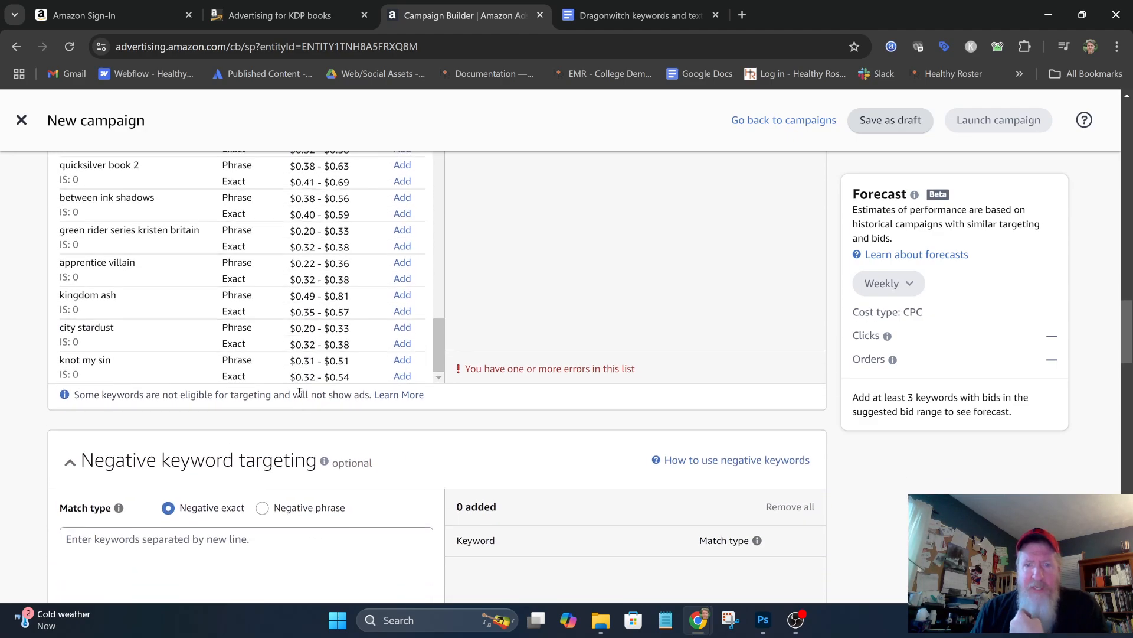
pyautogui.scroll(8, 299, 392)
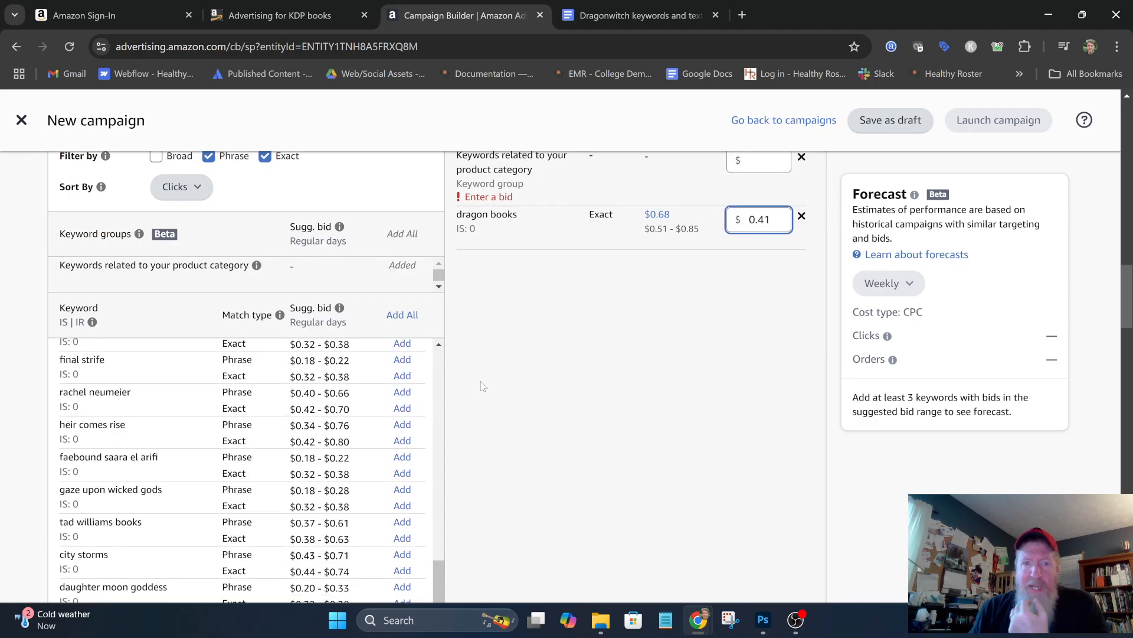
pyautogui.scroll(4, 482, 386)
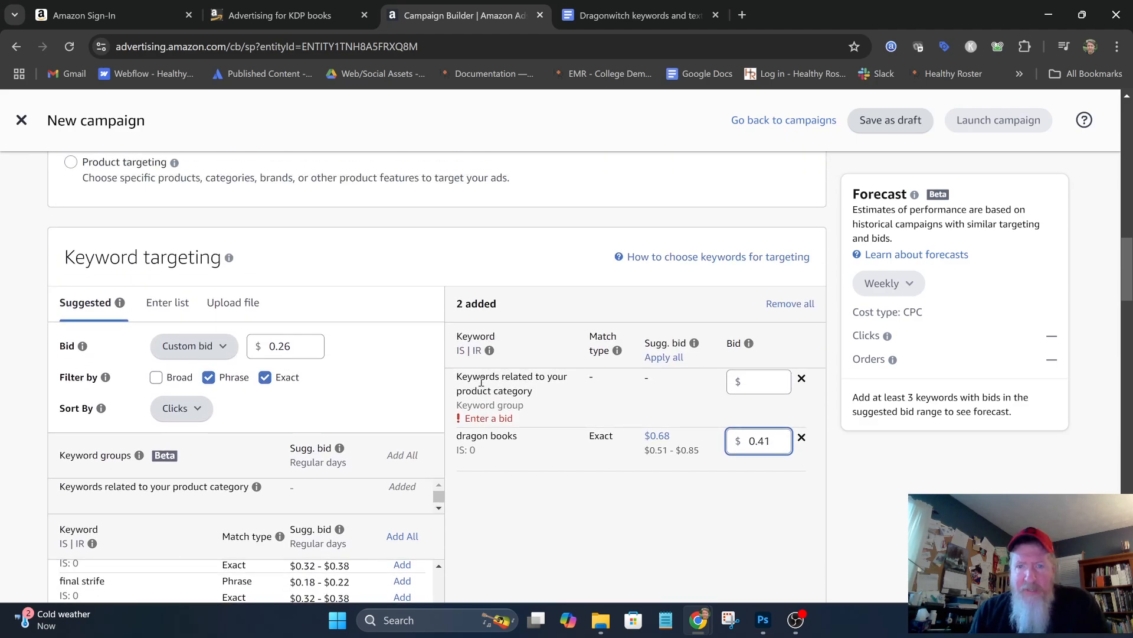
pyautogui.scroll(-4, 481, 382)
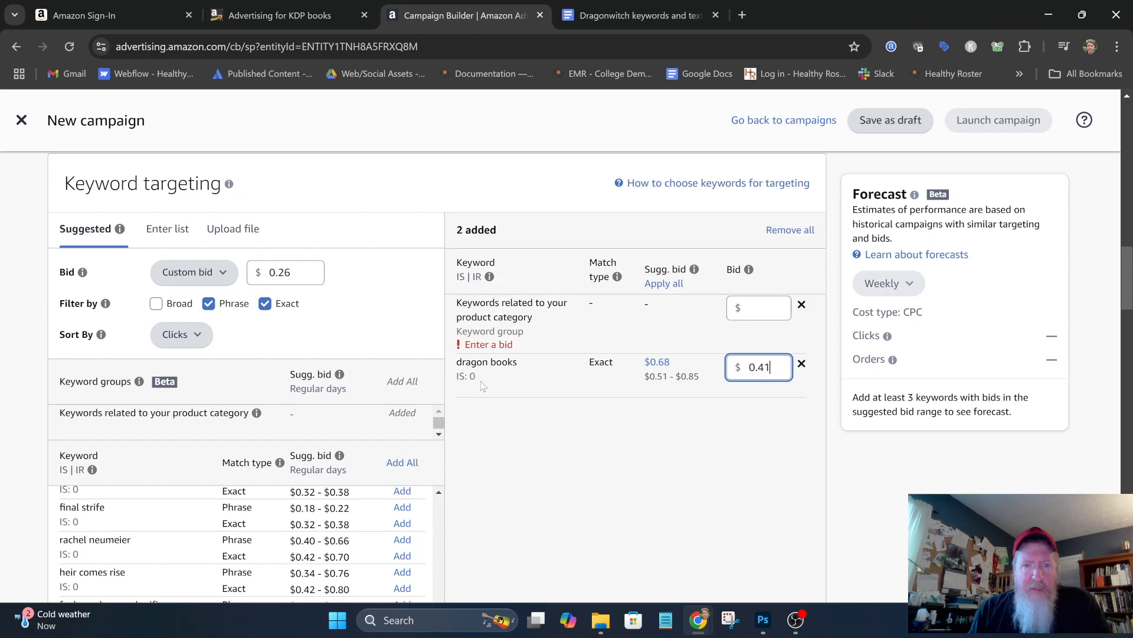
pyautogui.scroll(-5, 402, 406)
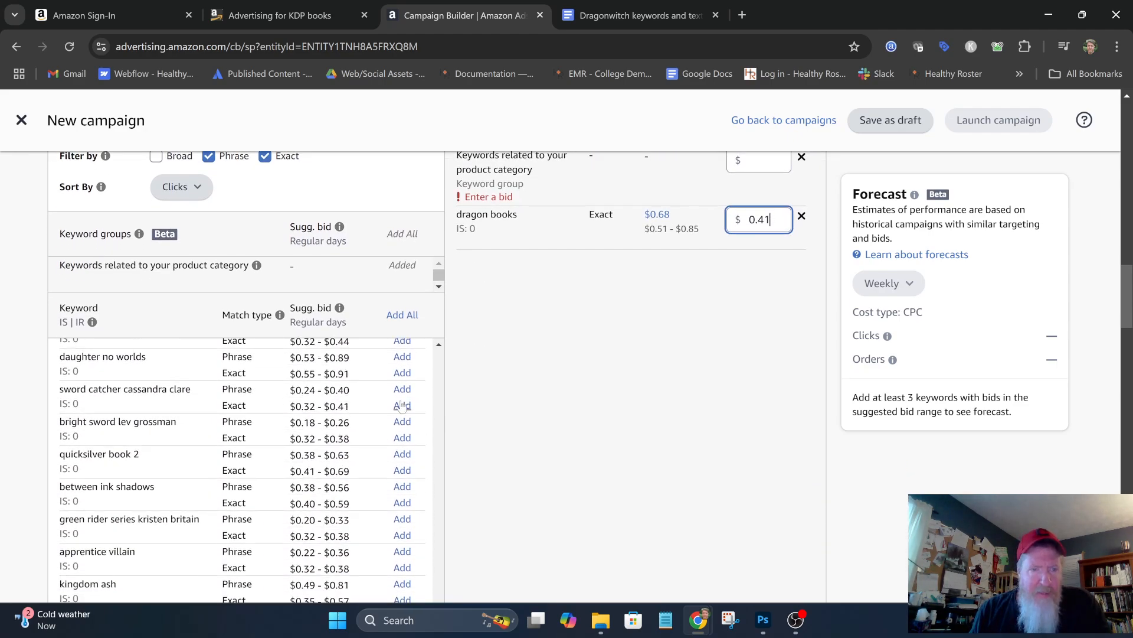
# Add the exact-match suggestion "epic fantasy books" to the campaign, leaving its custom bid as is
pyautogui.scroll(7, 402, 406)
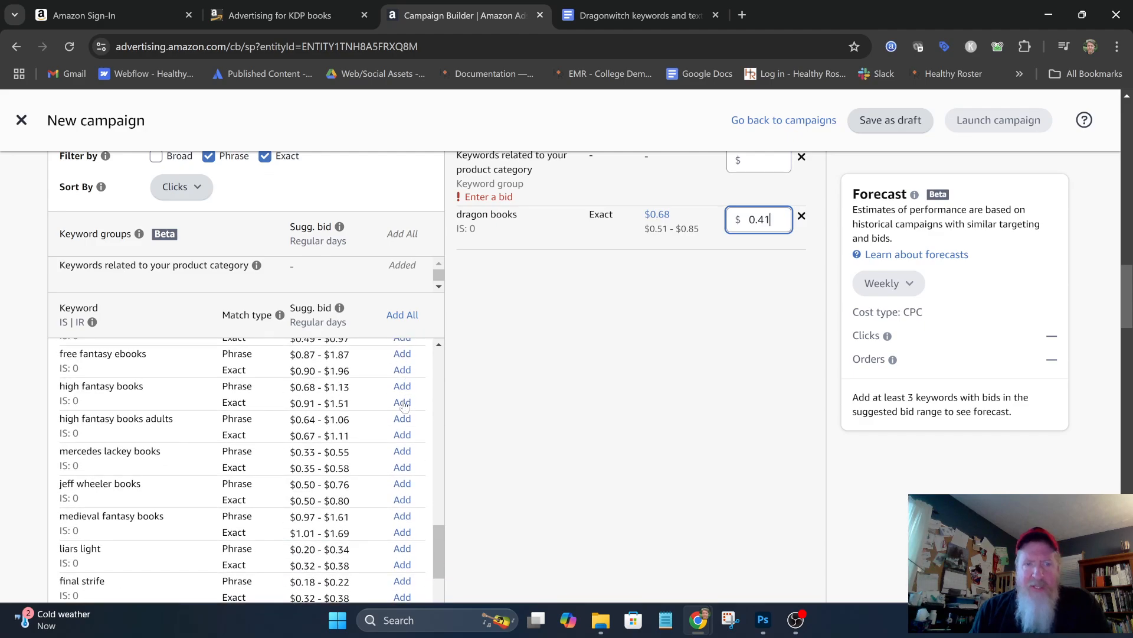
pyautogui.scroll(5, 403, 406)
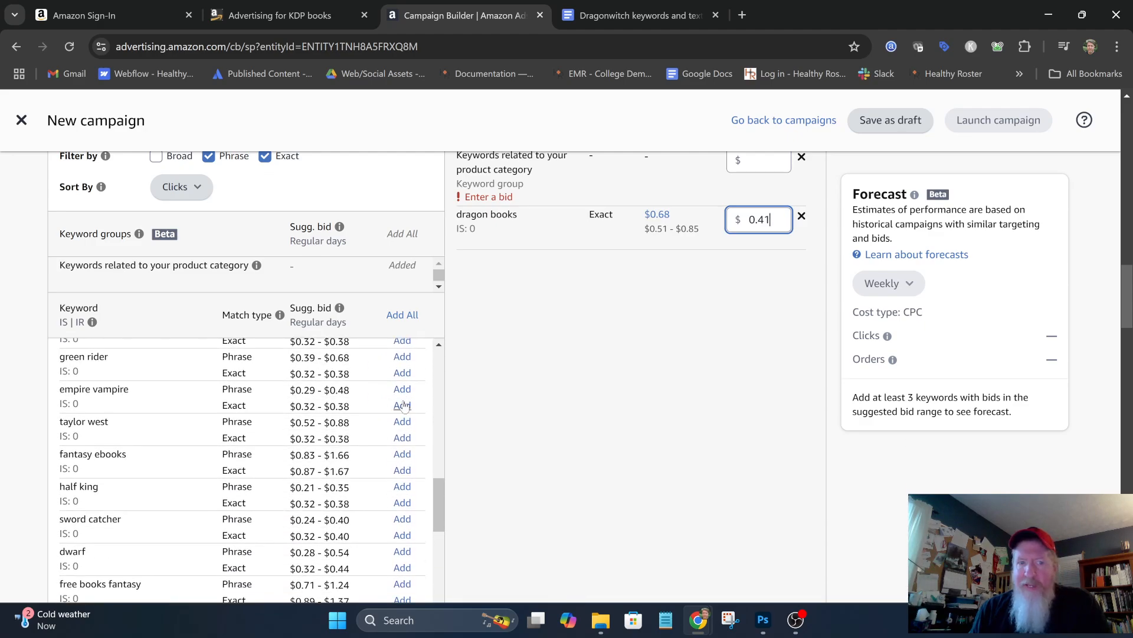
pyautogui.scroll(5, 403, 407)
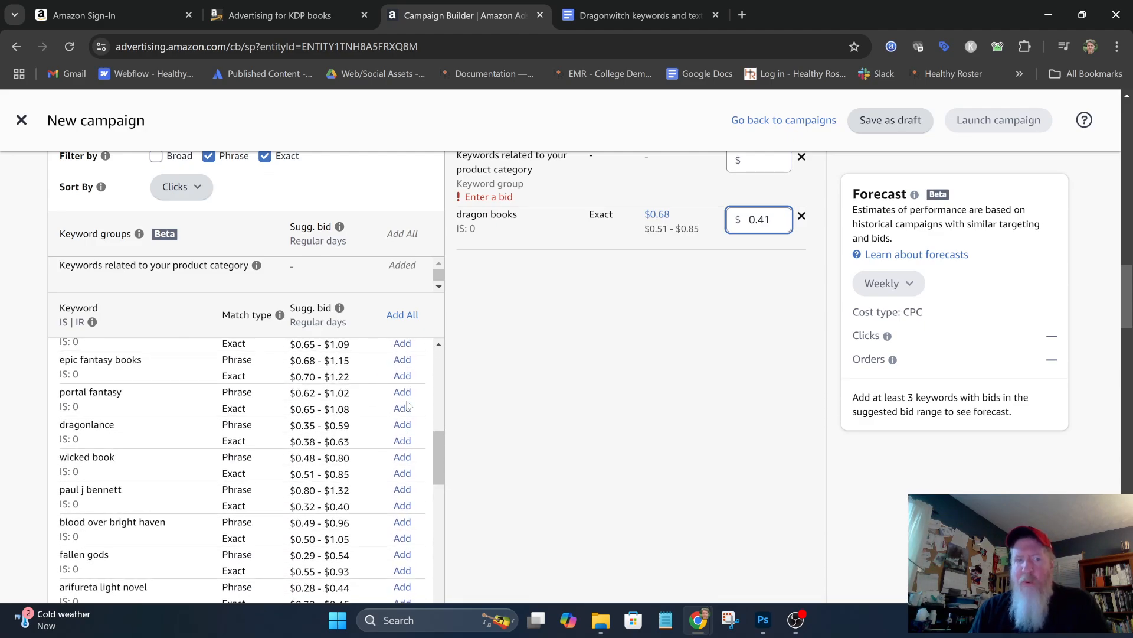
pyautogui.scroll(2, 407, 404)
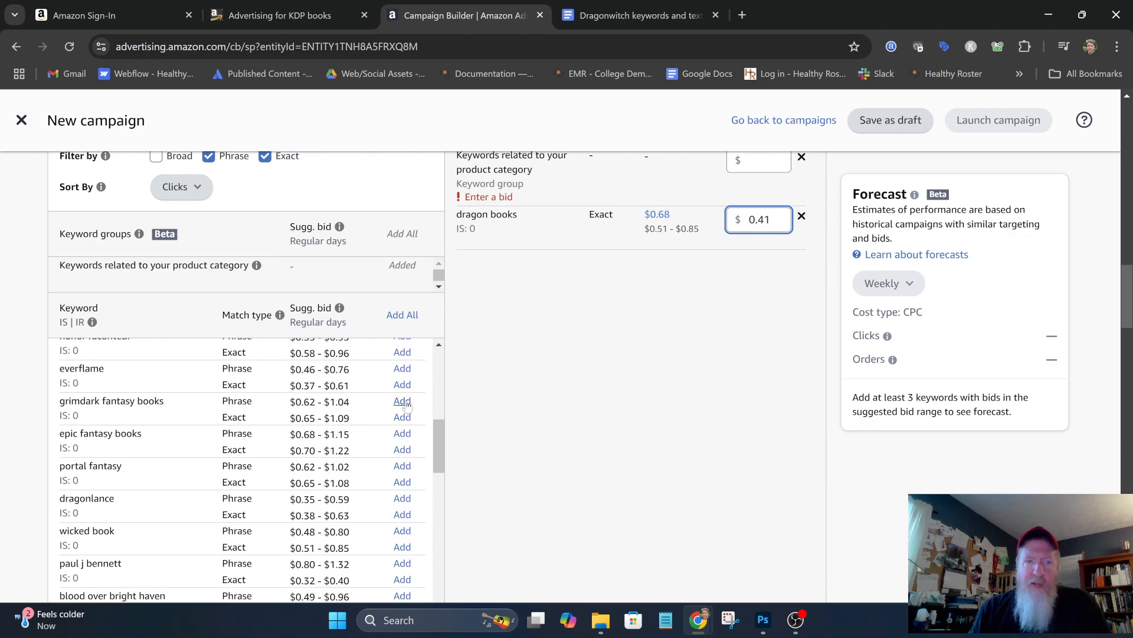
pyautogui.click(404, 451)
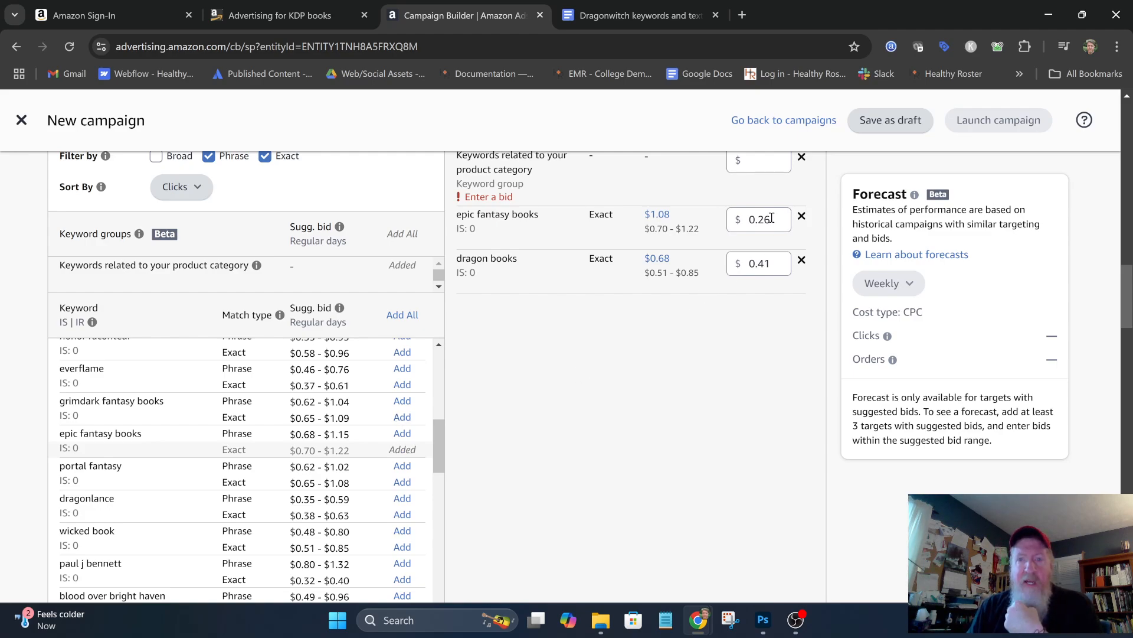
pyautogui.click(787, 216)
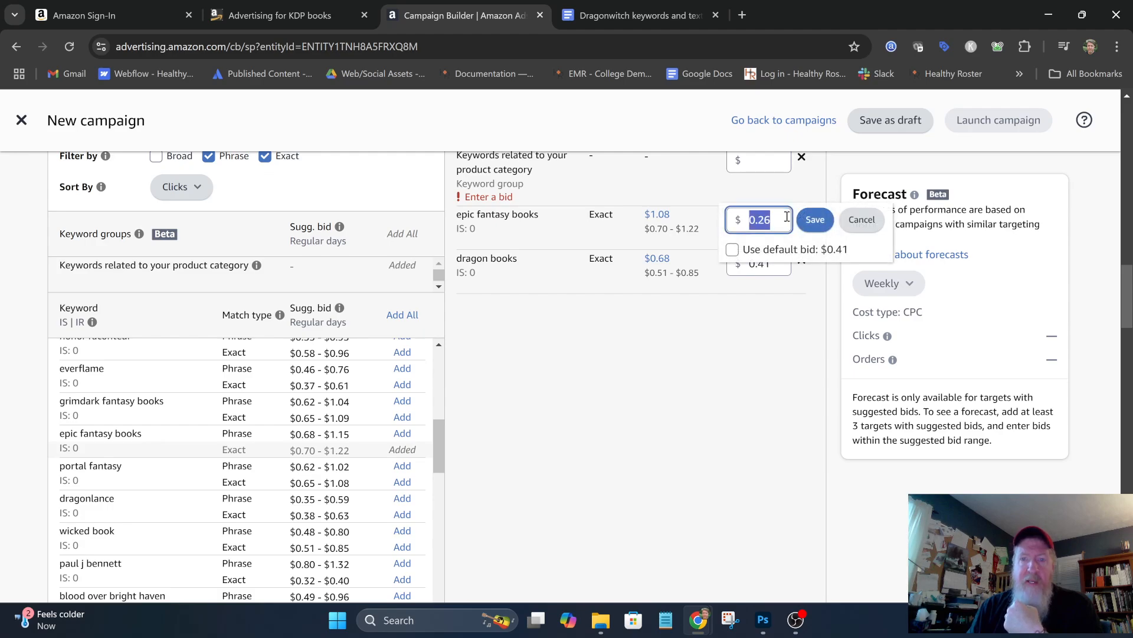
pyautogui.click(677, 342)
# Add the exact-match suggestion "brandon sanderson" to the campaign, leaving the "dragon books" bid as is
pyautogui.scroll(5, 305, 450)
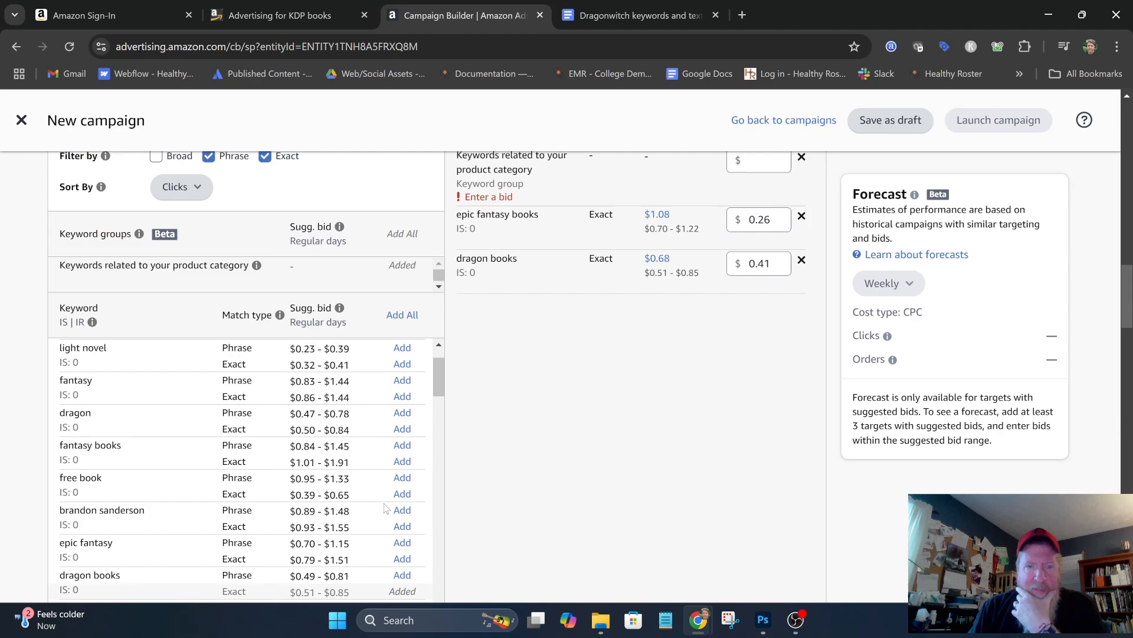
pyautogui.click(402, 526)
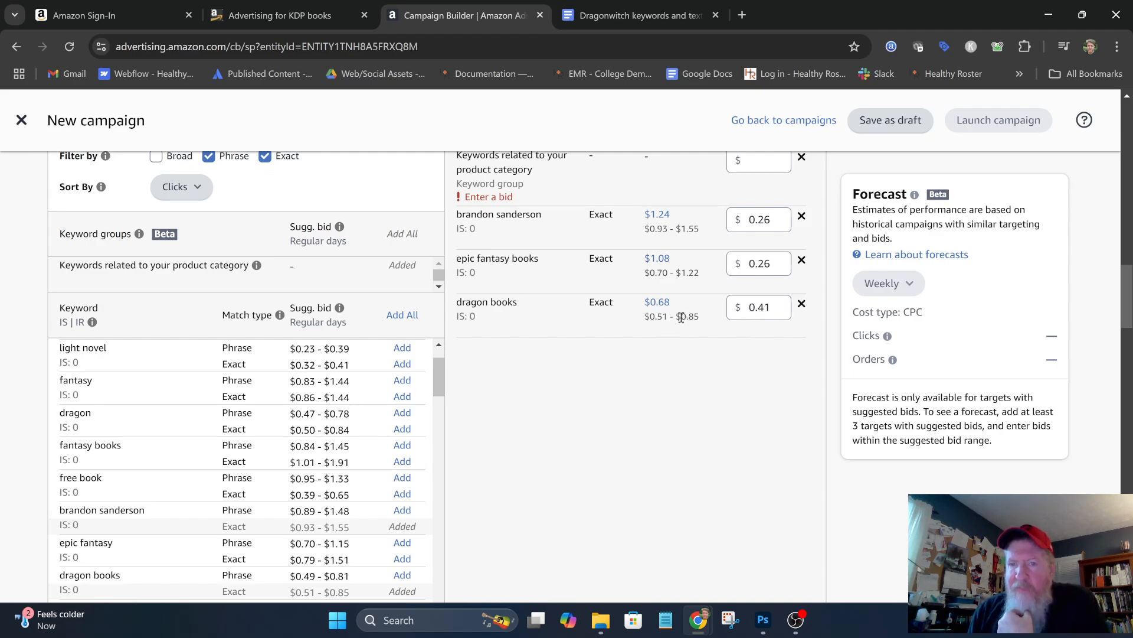
pyautogui.click(750, 308)
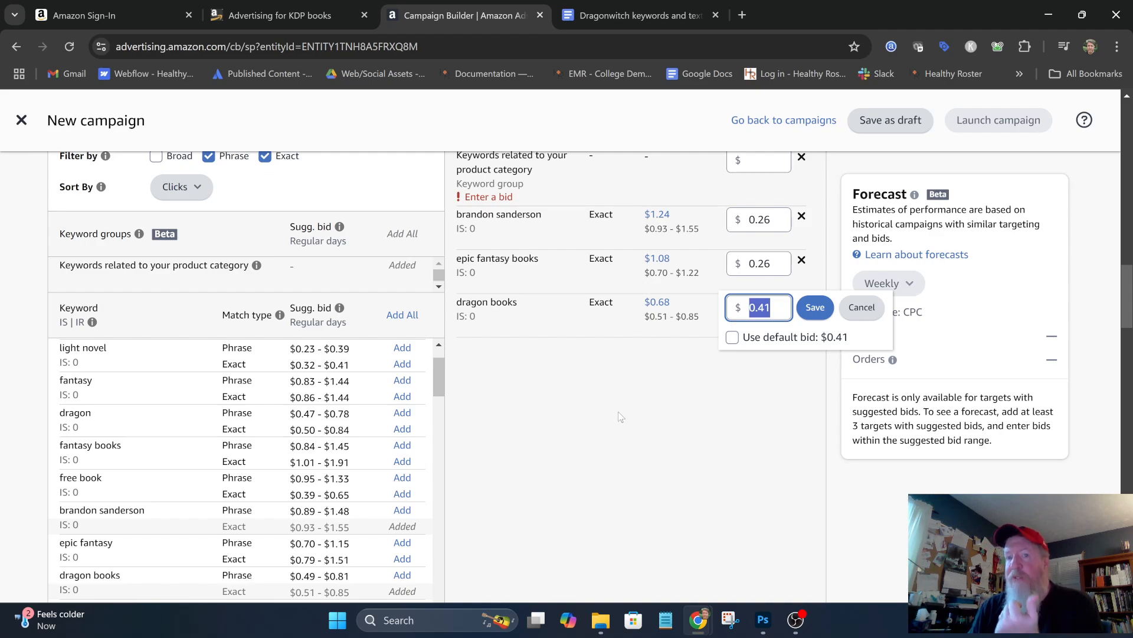
pyautogui.click(854, 313)
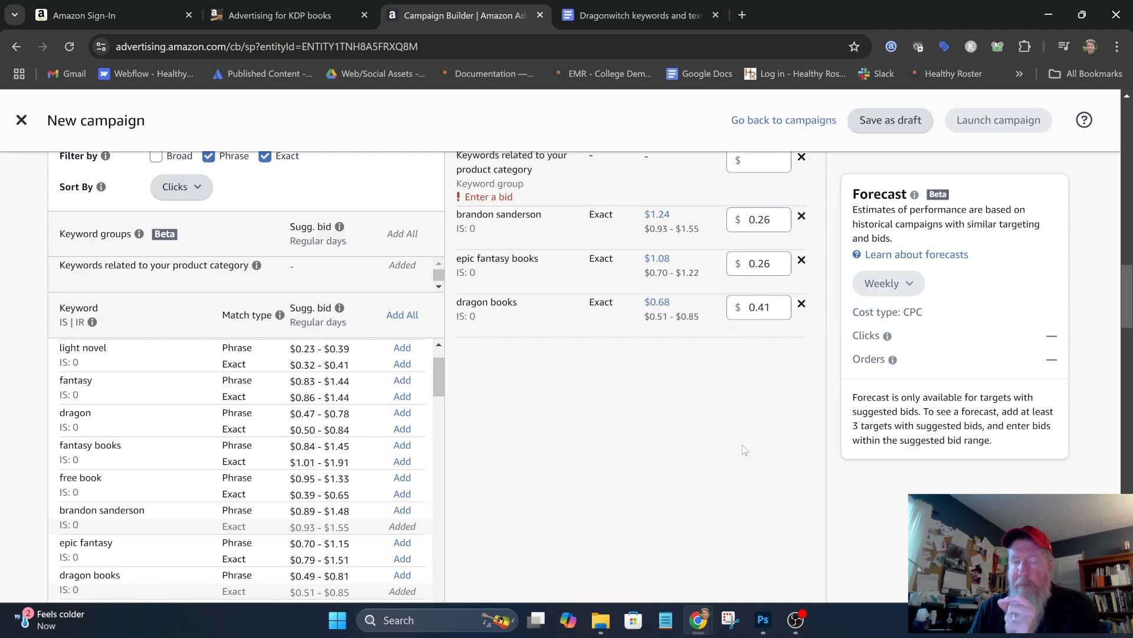
# Set keyword targeting to manual list entry and look through the keywords in the Google Docs document "Dragonwitch keywords and texts"
pyautogui.scroll(3, 743, 450)
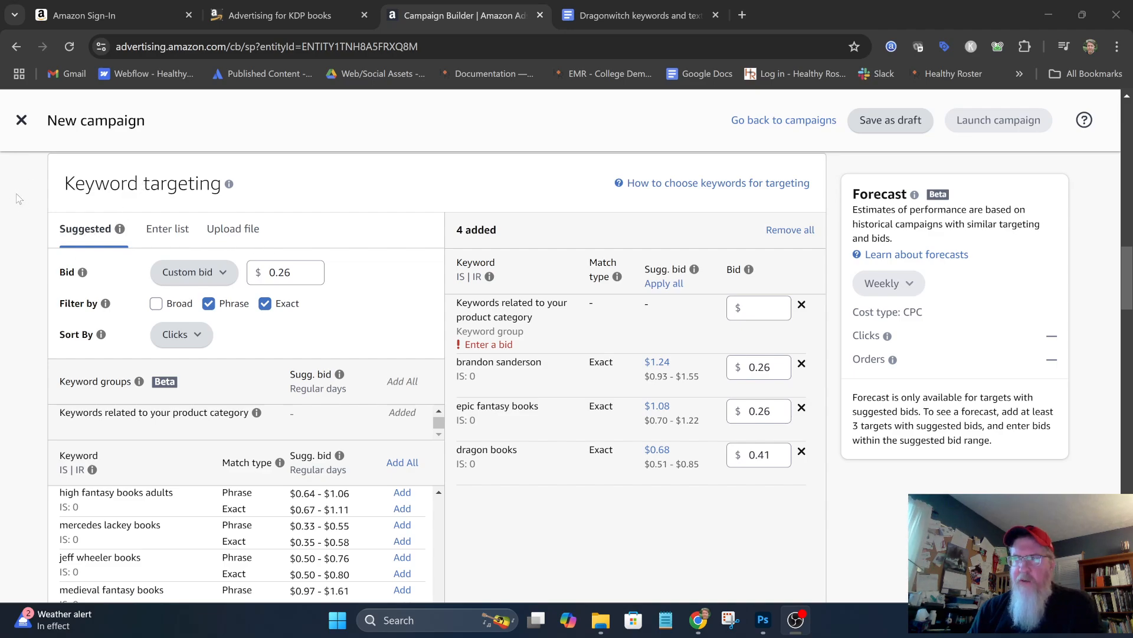
pyautogui.click(174, 230)
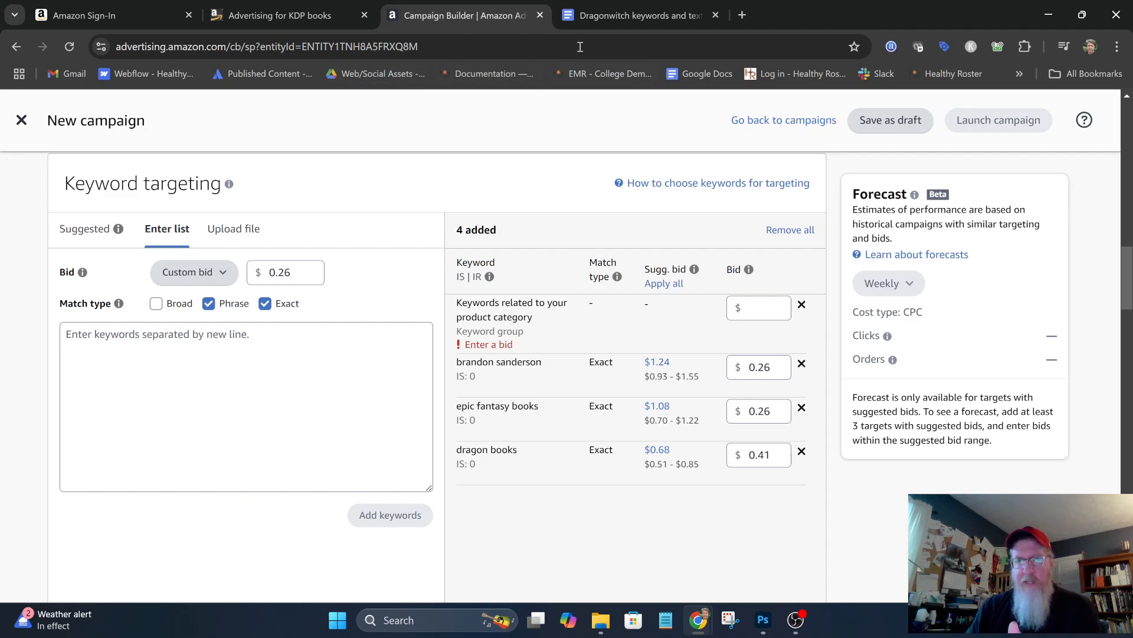
pyautogui.click(625, 16)
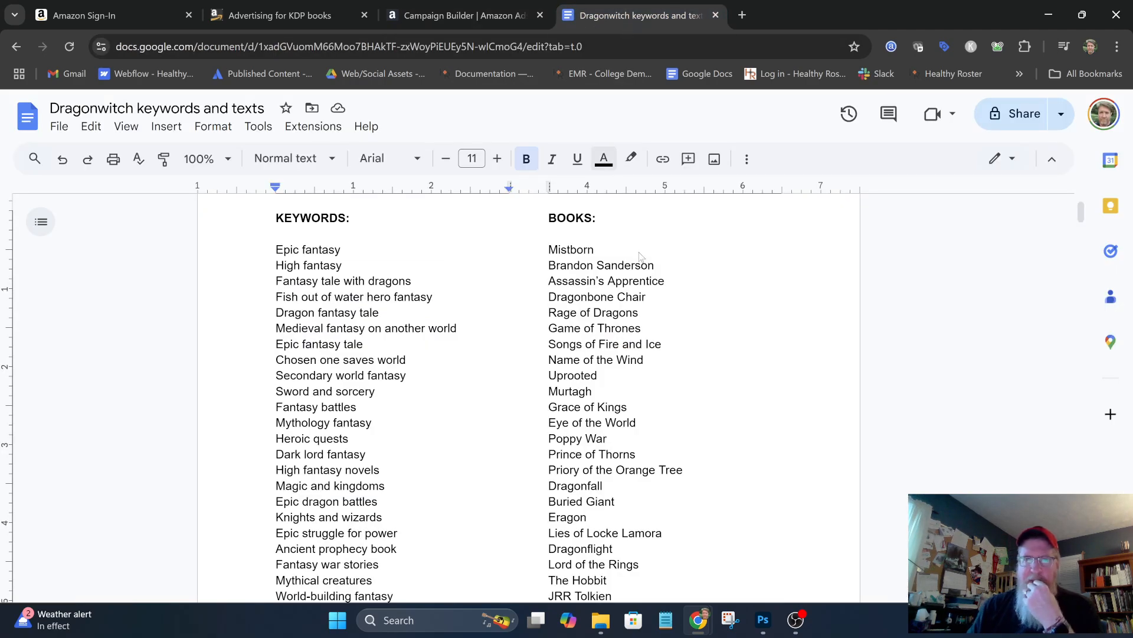
pyautogui.doubleClick(443, 256)
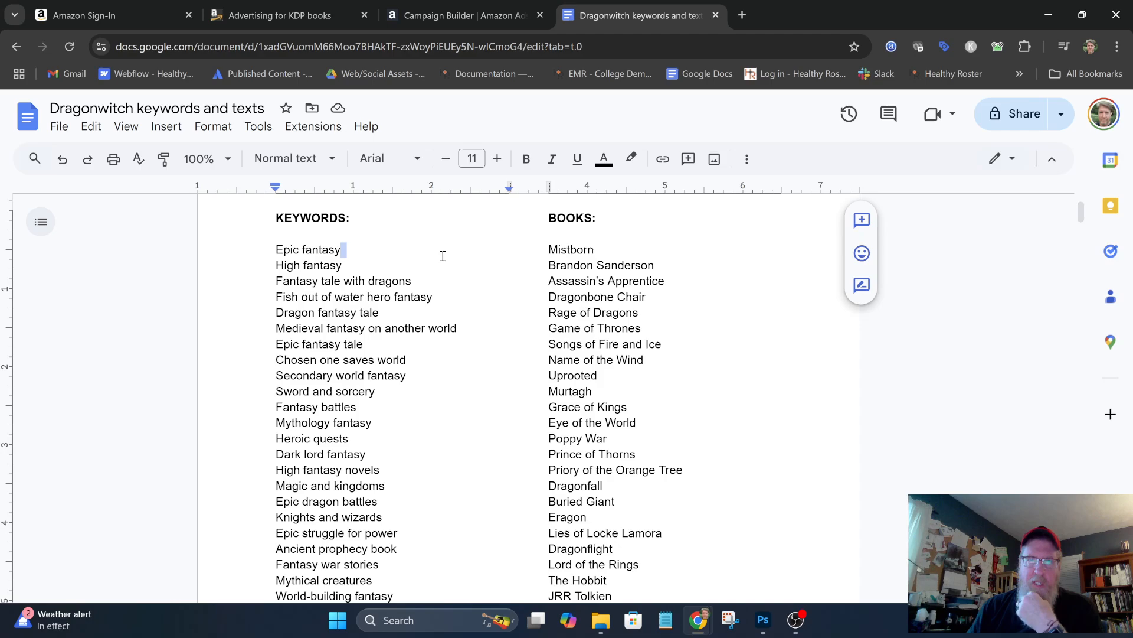
pyautogui.scroll(-1, 443, 256)
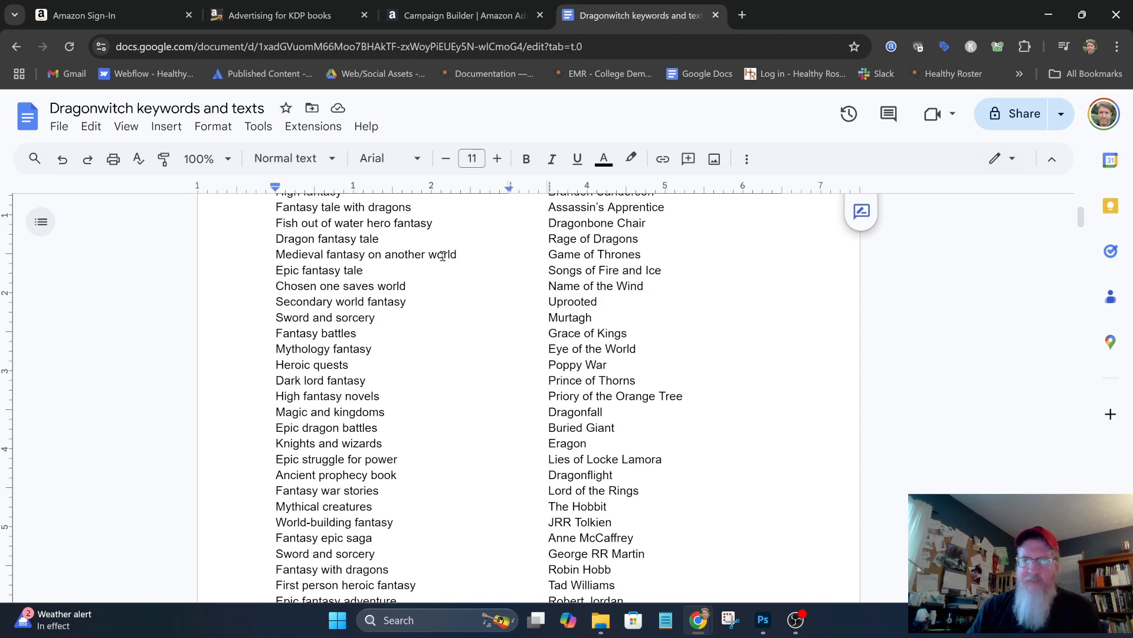
pyautogui.scroll(-2, 422, 295)
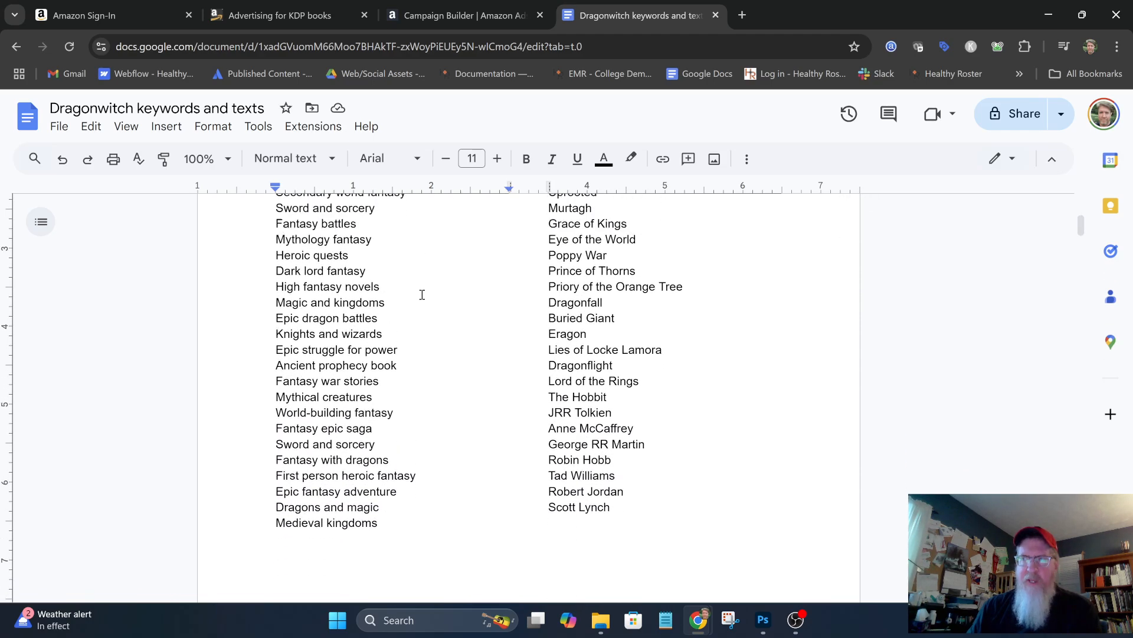
pyautogui.scroll(1, 422, 294)
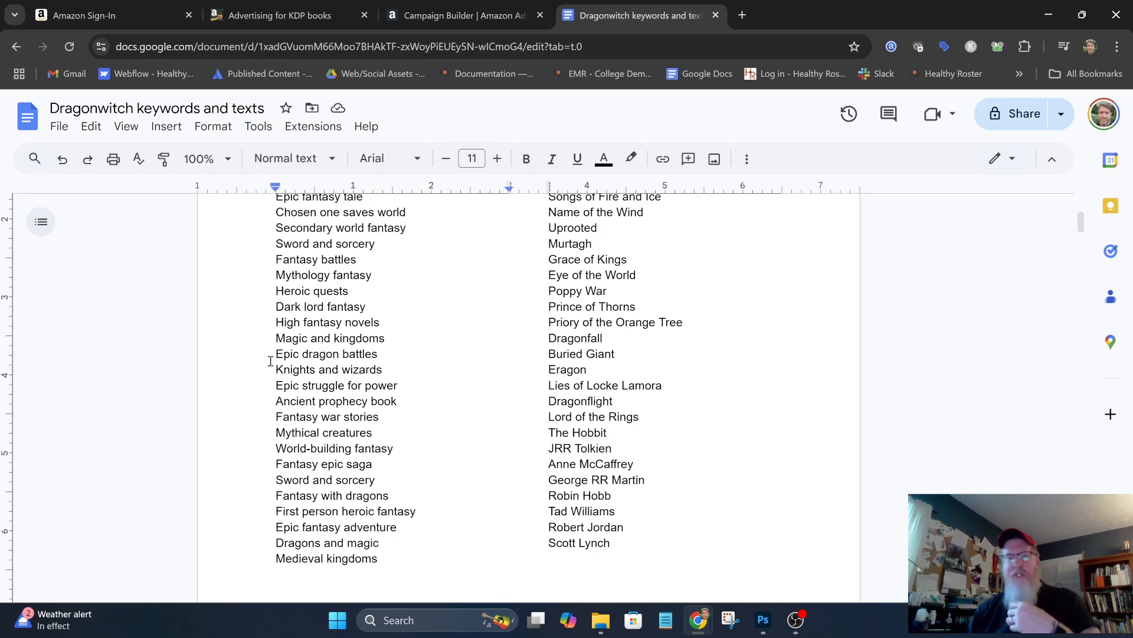
pyautogui.scroll(2, 314, 323)
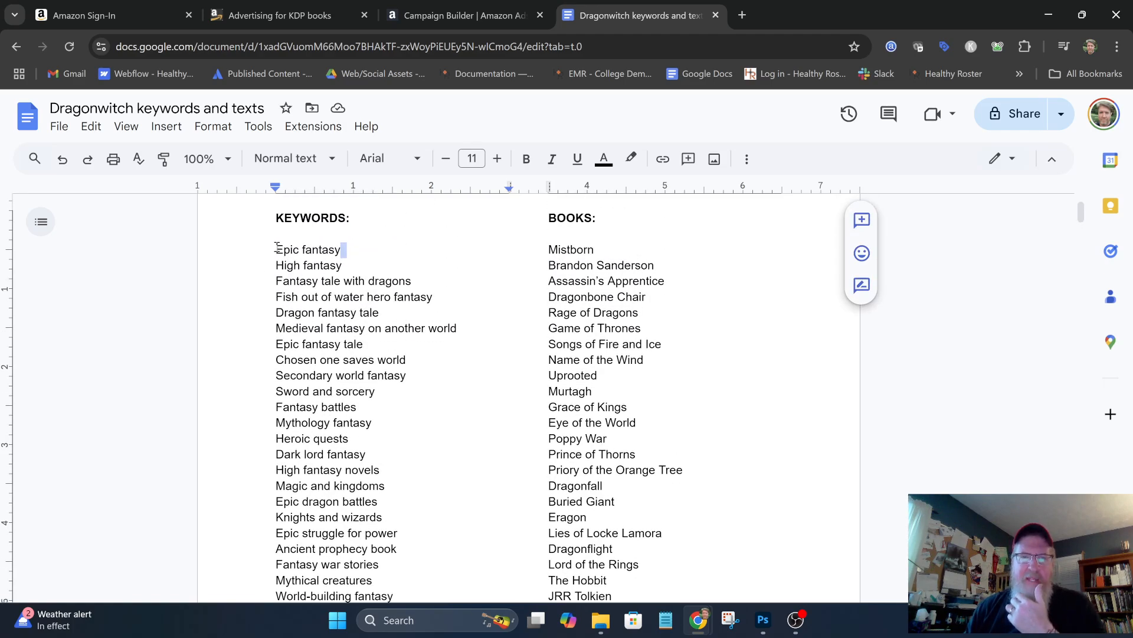
# Copy the entries of the KEYWORDS column from "Epic fantasy" through "Dragons and magic"
pyautogui.moveTo(277, 248); pyautogui.dragTo(404, 542)
pyautogui.scroll(-3, 413, 508)
pyautogui.rightClick(377, 508)
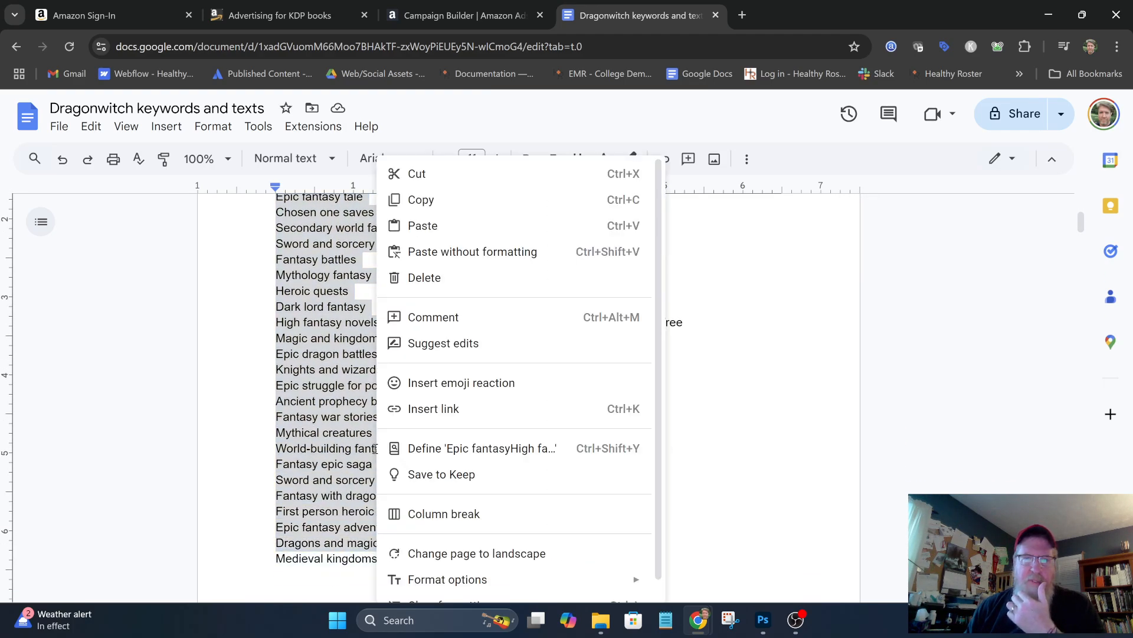
pyautogui.click(419, 200)
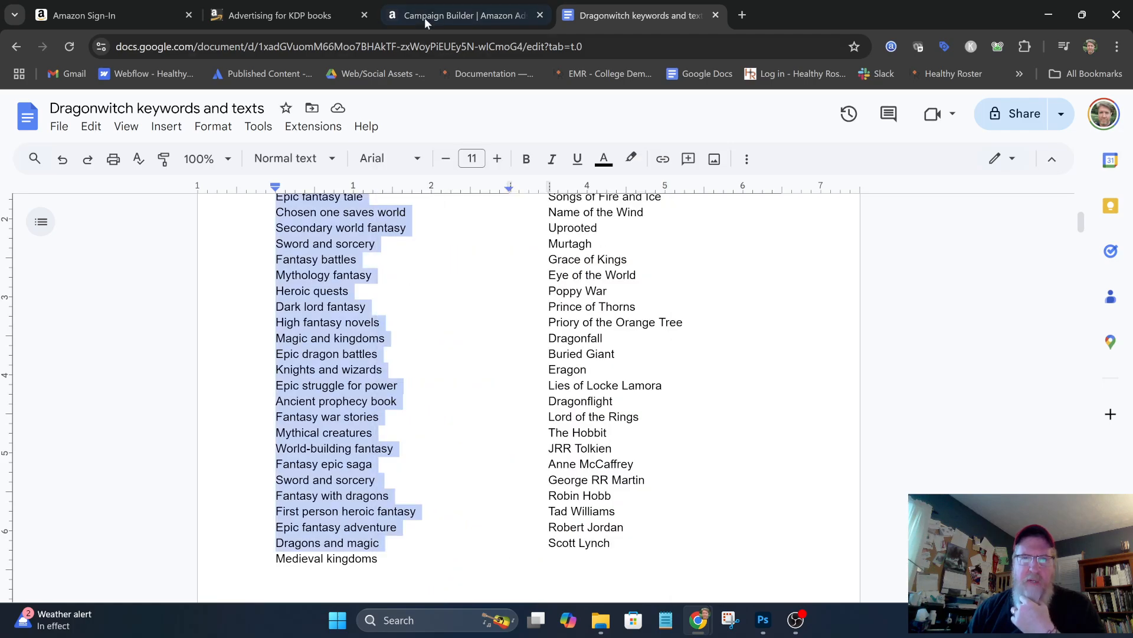
# Back in the Amazon Ads campaign builder, paste the copied keyword list and add it as exact matches only with the $0.26 custom bid
pyautogui.click(431, 16)
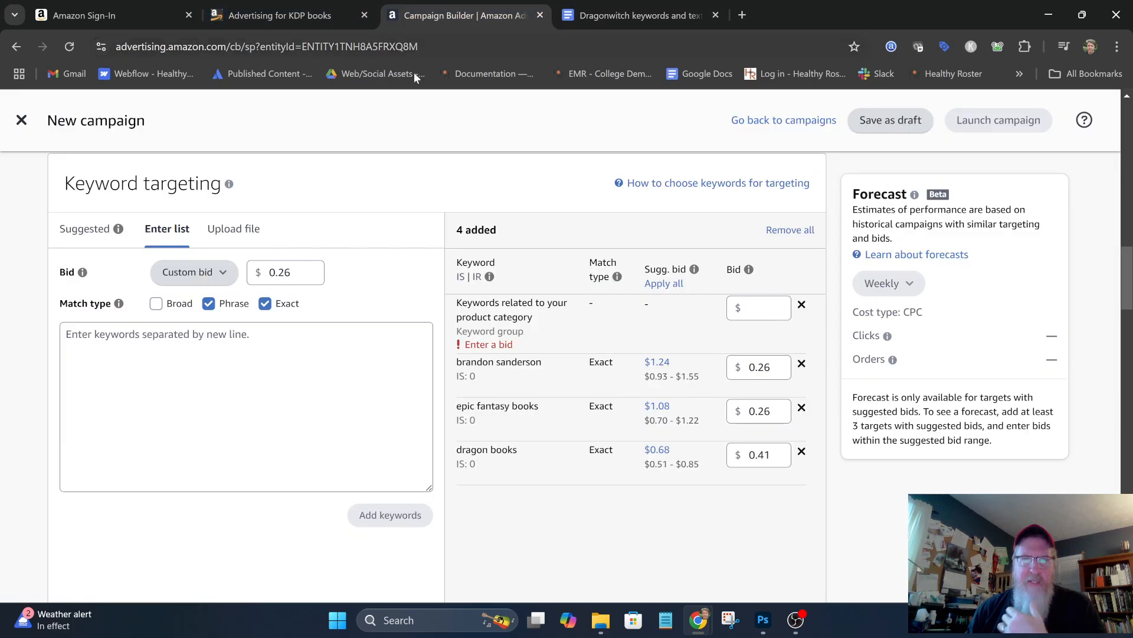
pyautogui.rightClick(198, 348)
pyautogui.click(254, 183)
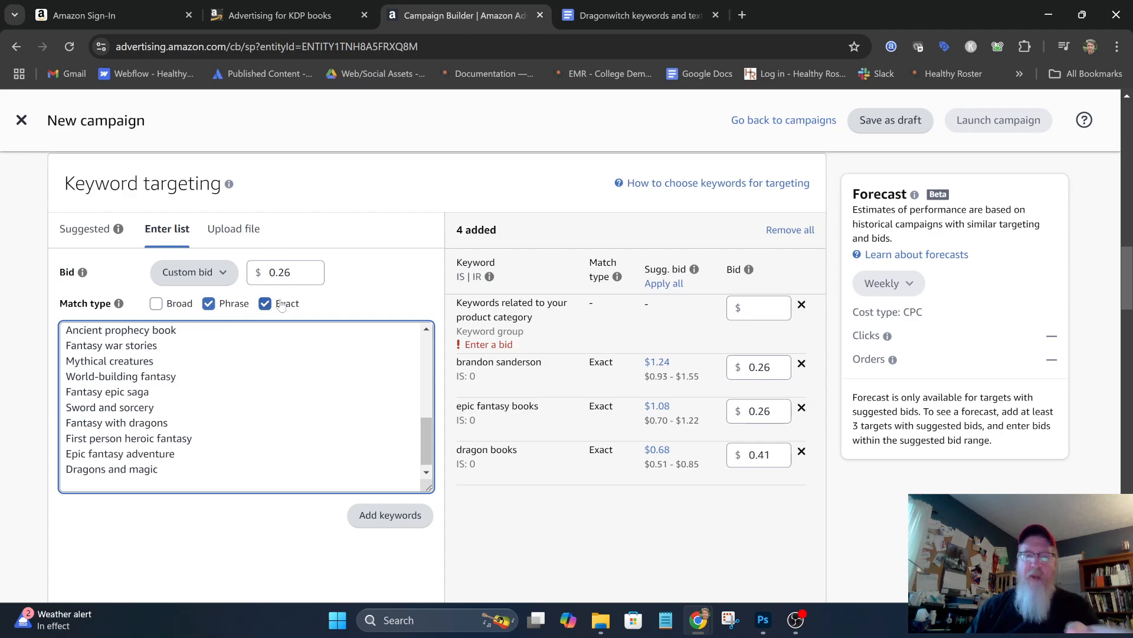
pyautogui.click(217, 304)
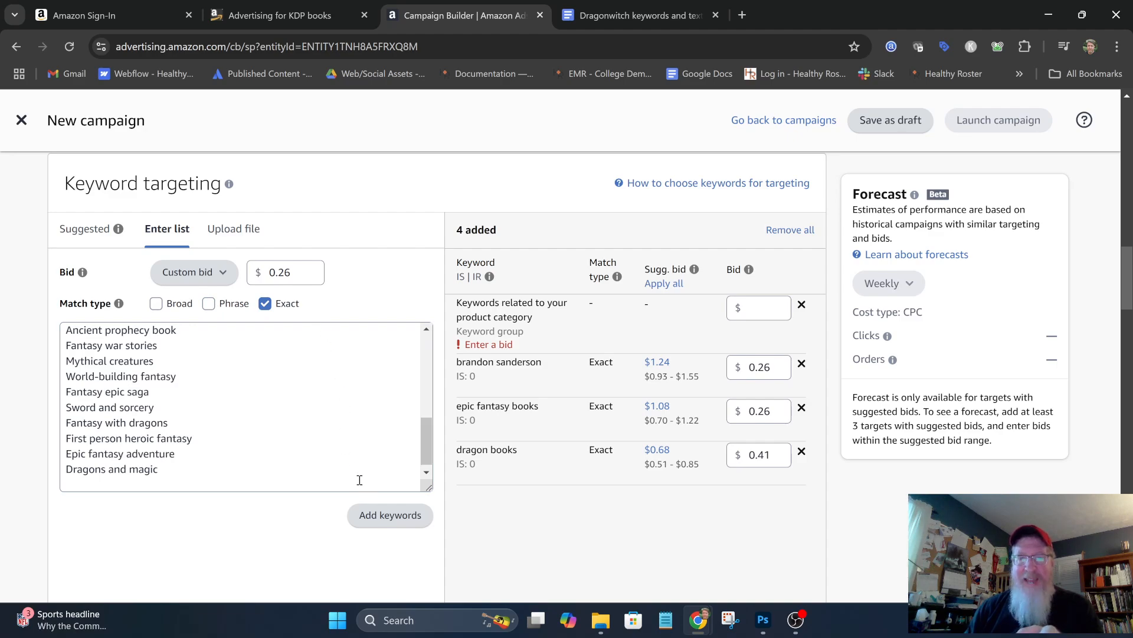
pyautogui.click(384, 515)
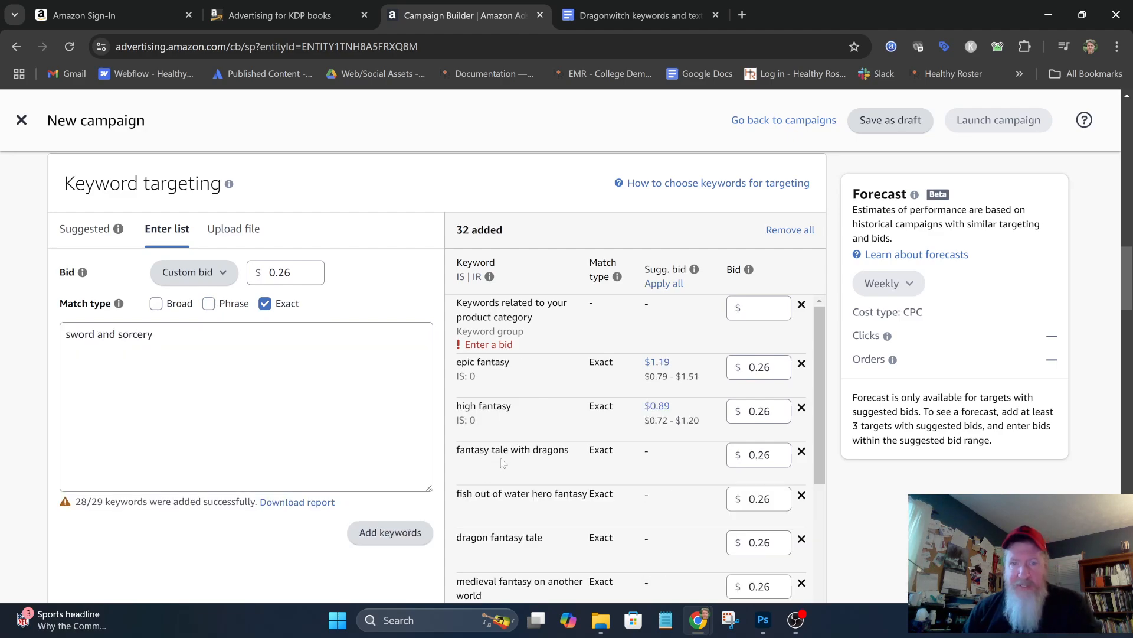
# Review the suggested bids of the newly added exact-match keywords down to "dragons and magic"
pyautogui.scroll(-1, 691, 380)
pyautogui.scroll(-4, 691, 380)
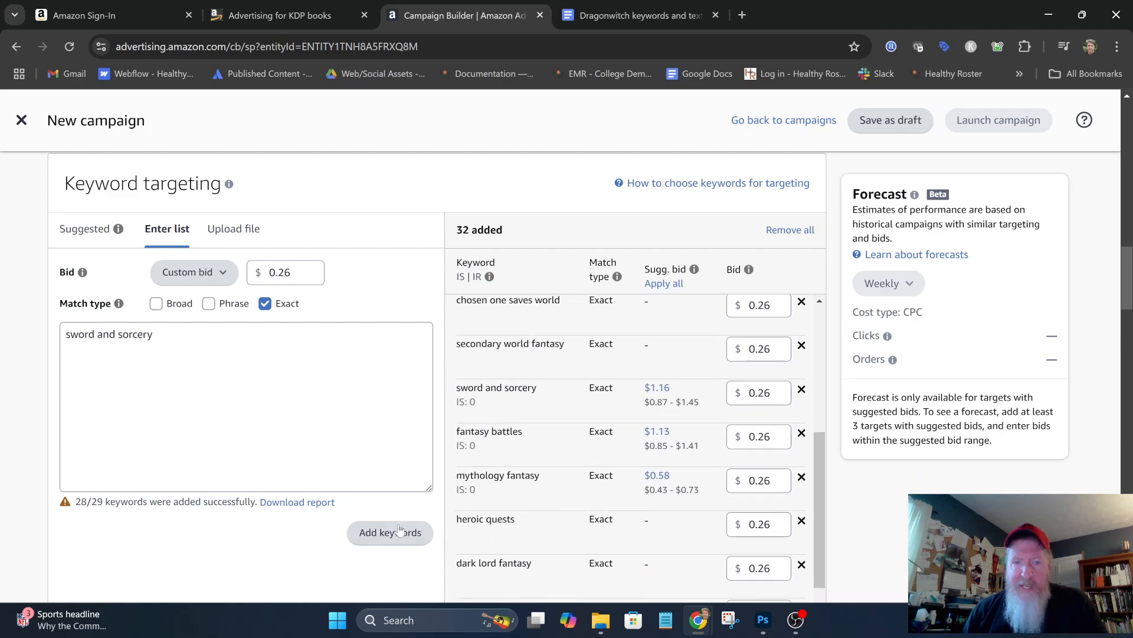
pyautogui.scroll(-3, 597, 465)
pyautogui.scroll(-2, 670, 428)
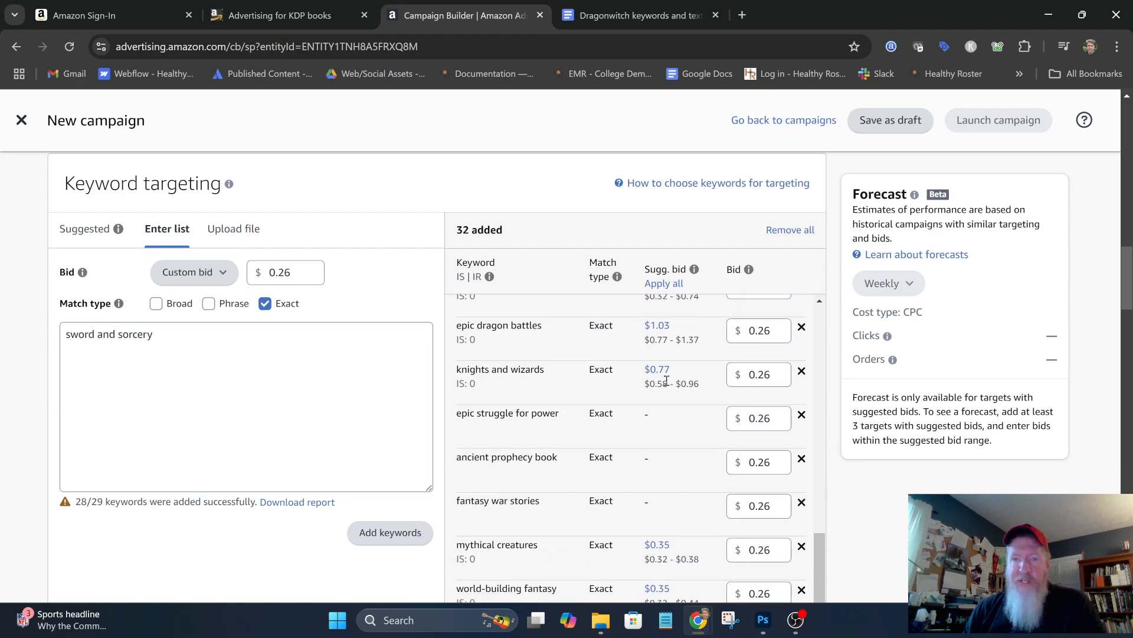
pyautogui.scroll(-4, 671, 379)
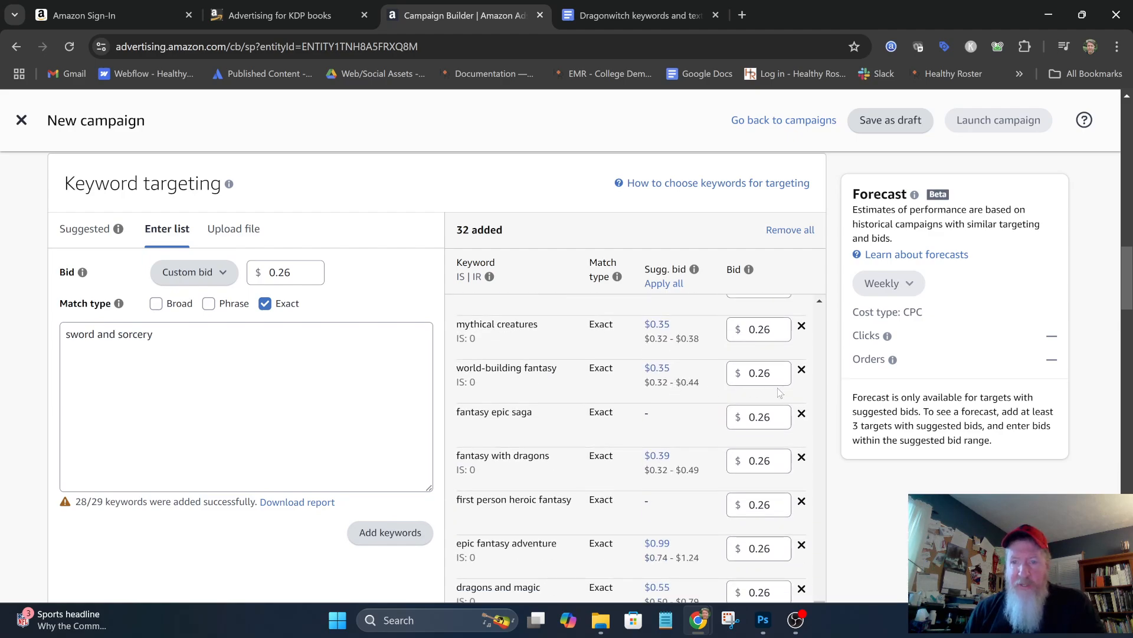
# Check the last entries of the added keyword list and clear the leftover "sword and sorcery" from the keyword entry box
pyautogui.scroll(-3, 779, 392)
pyautogui.scroll(-1, 779, 393)
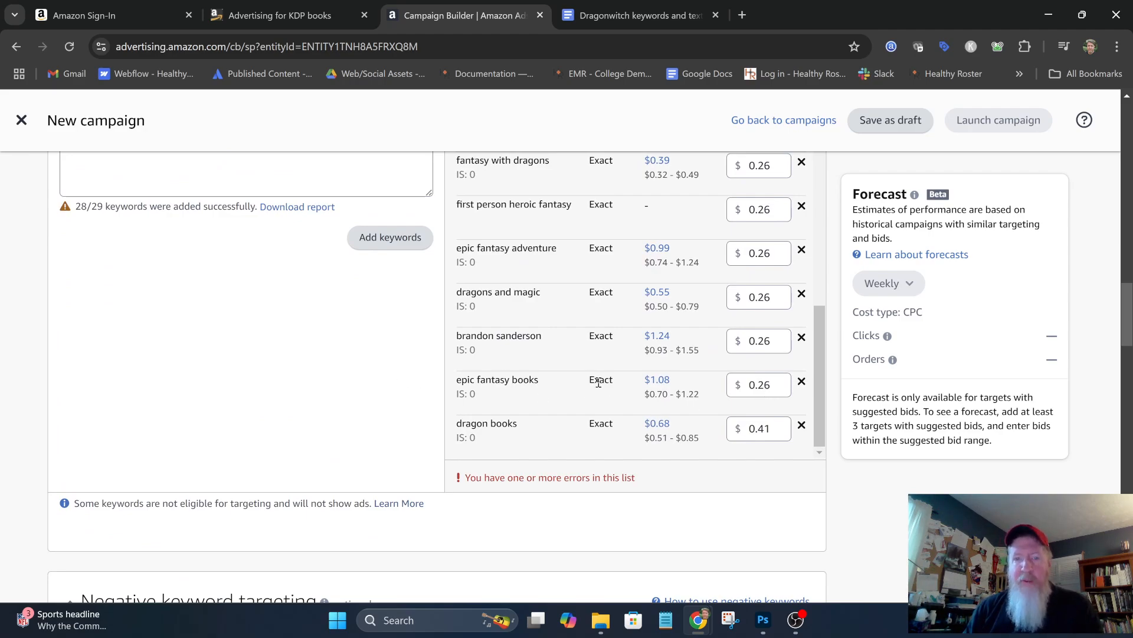
pyautogui.scroll(15, 598, 381)
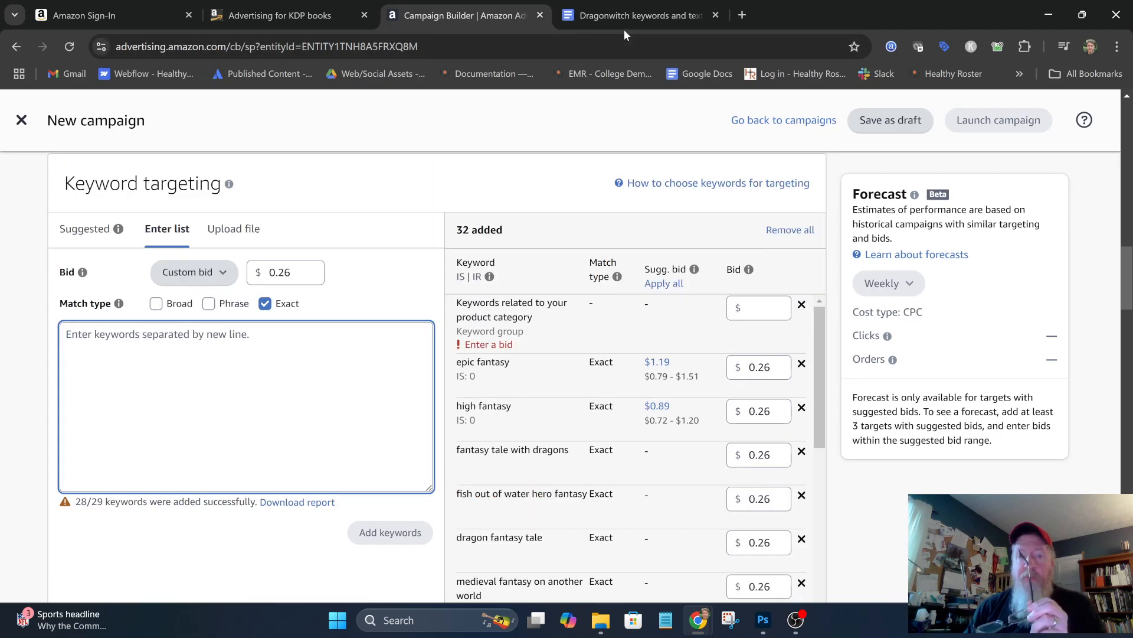
# Switch to the Google Docs document "Dragonwitch keywords and texts" and copy the whole BOOKS column from "Mistborn" through "Scott Lynch"
pyautogui.click(620, 16)
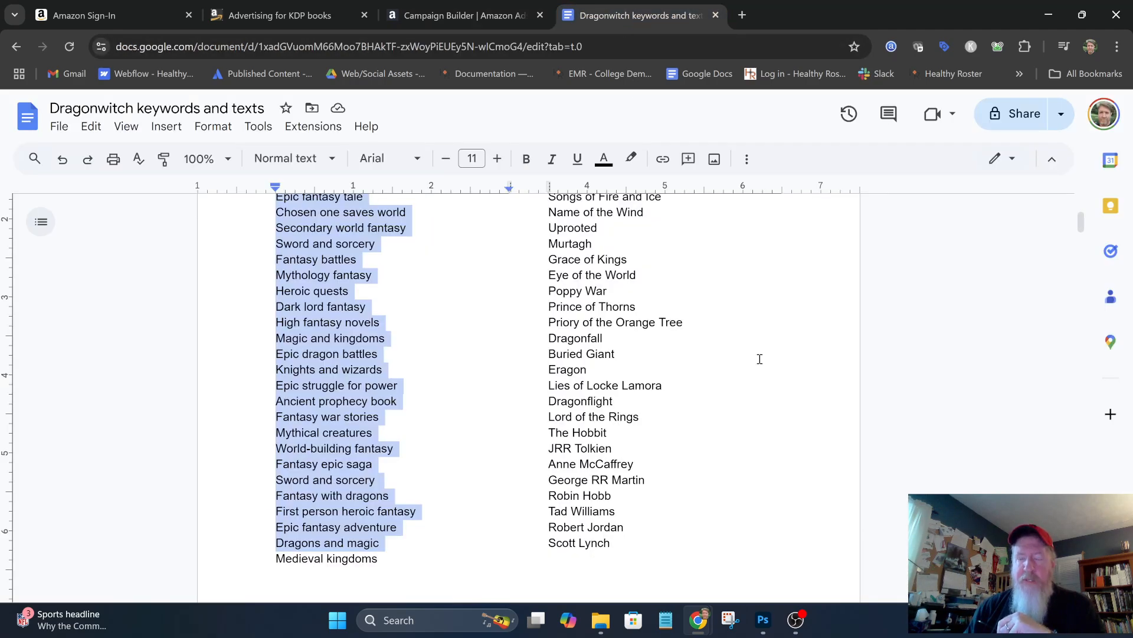
pyautogui.scroll(3, 760, 359)
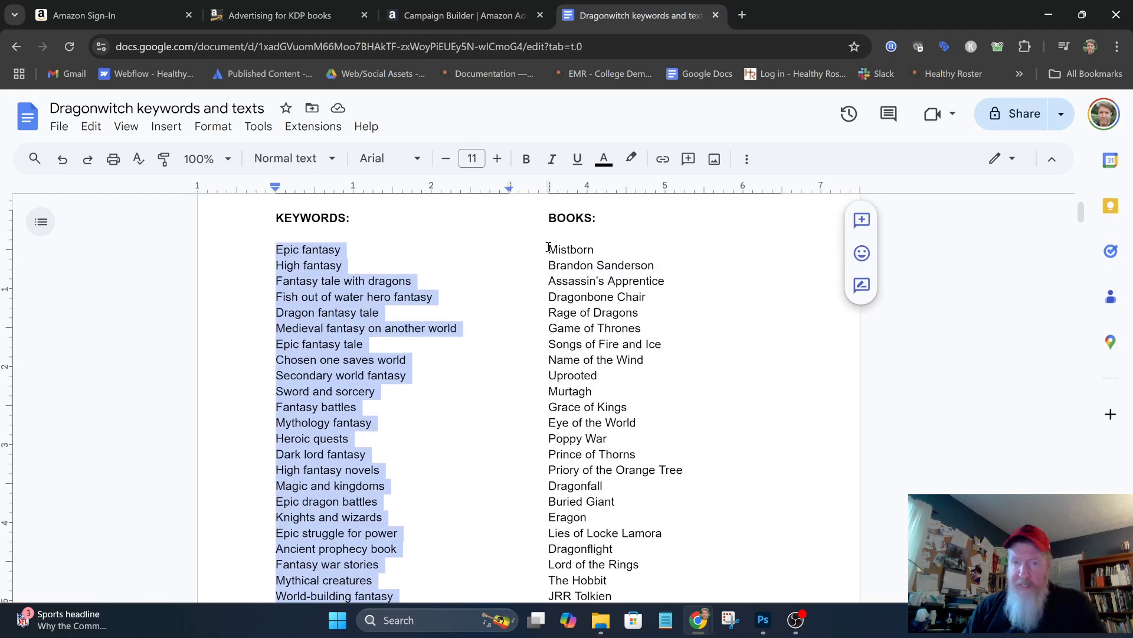
pyautogui.moveTo(548, 248); pyautogui.dragTo(661, 471)
pyautogui.scroll(-3, 653, 448)
pyautogui.scroll(-1, 660, 456)
pyautogui.rightClick(591, 368)
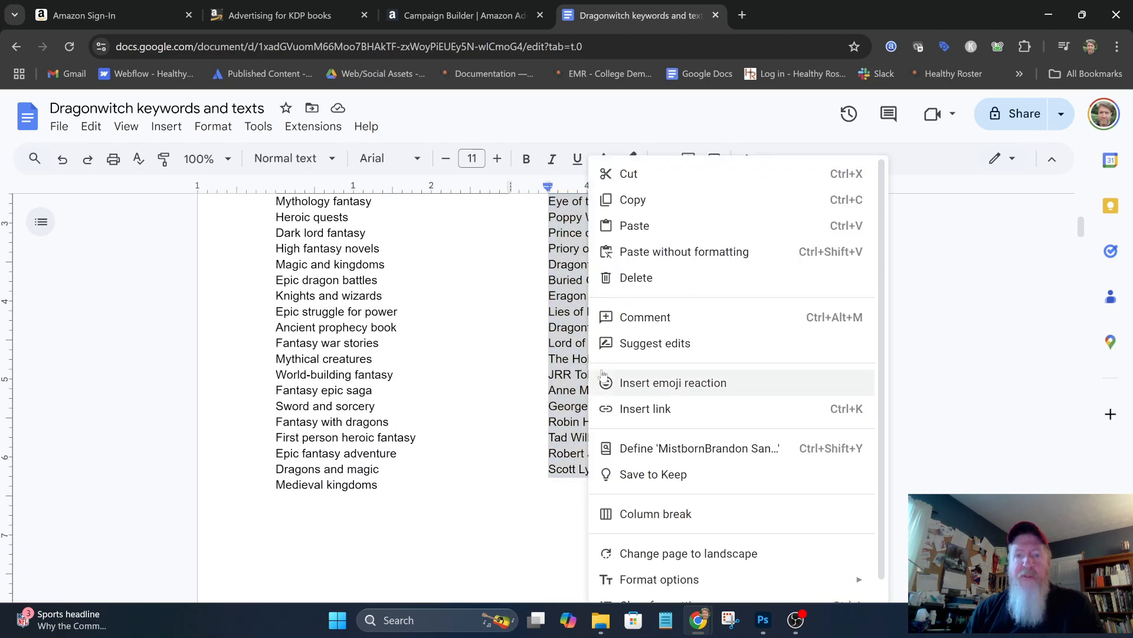
pyautogui.click(644, 201)
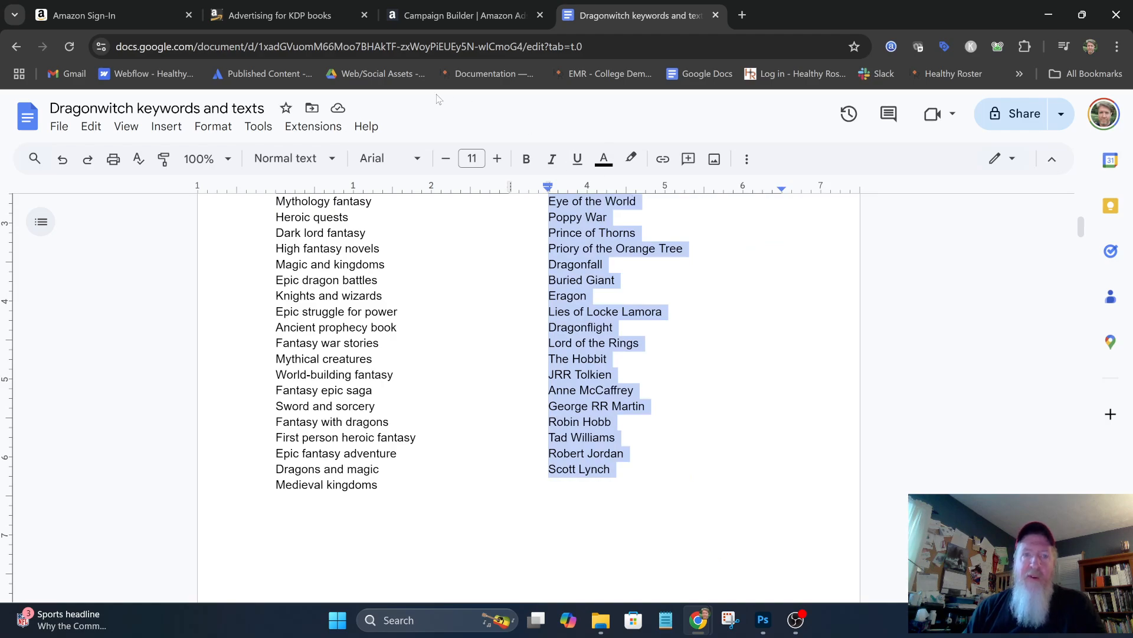
# Back in the Amazon Ads campaign builder, paste the copied book and author list and add it as exact matches with the $0.26 custom bid
pyautogui.click(437, 16)
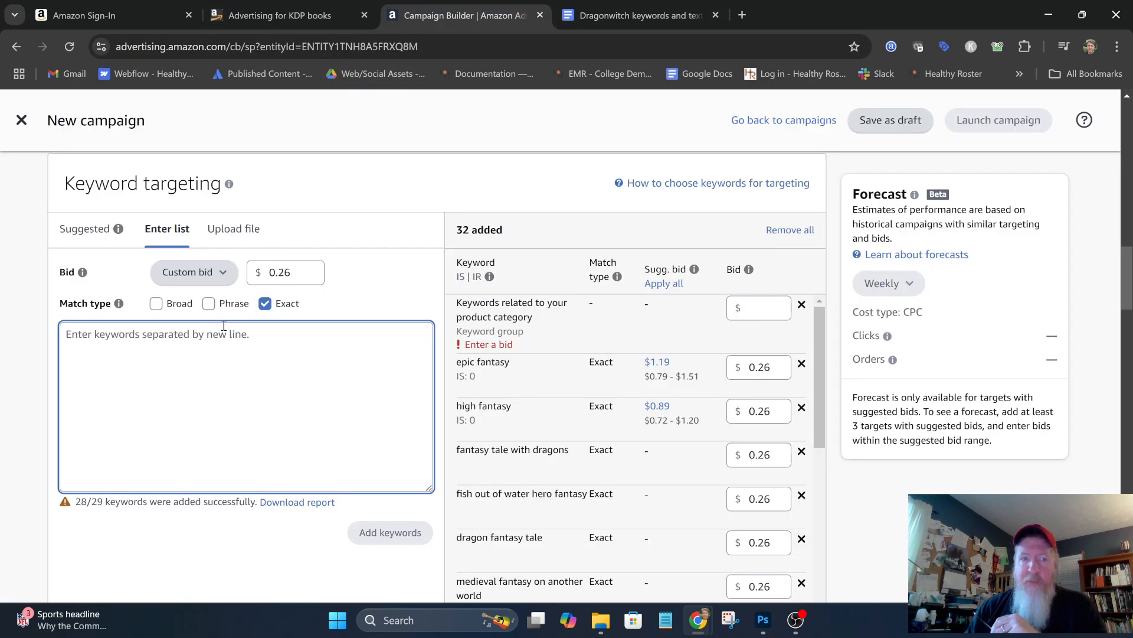
pyautogui.rightClick(183, 346)
pyautogui.click(229, 171)
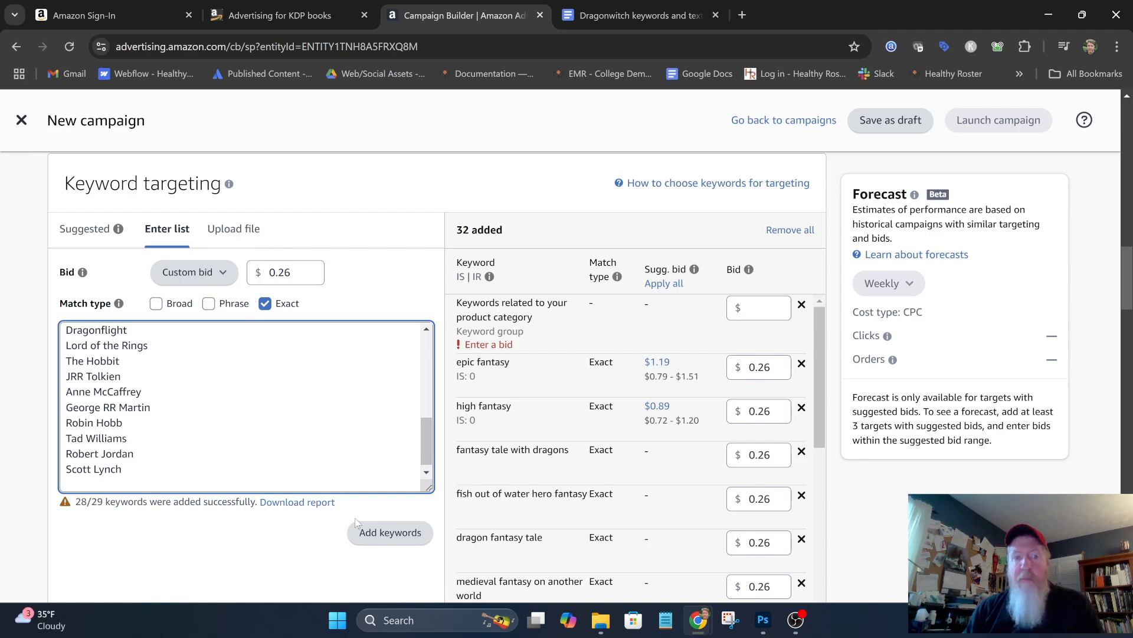
pyautogui.click(382, 536)
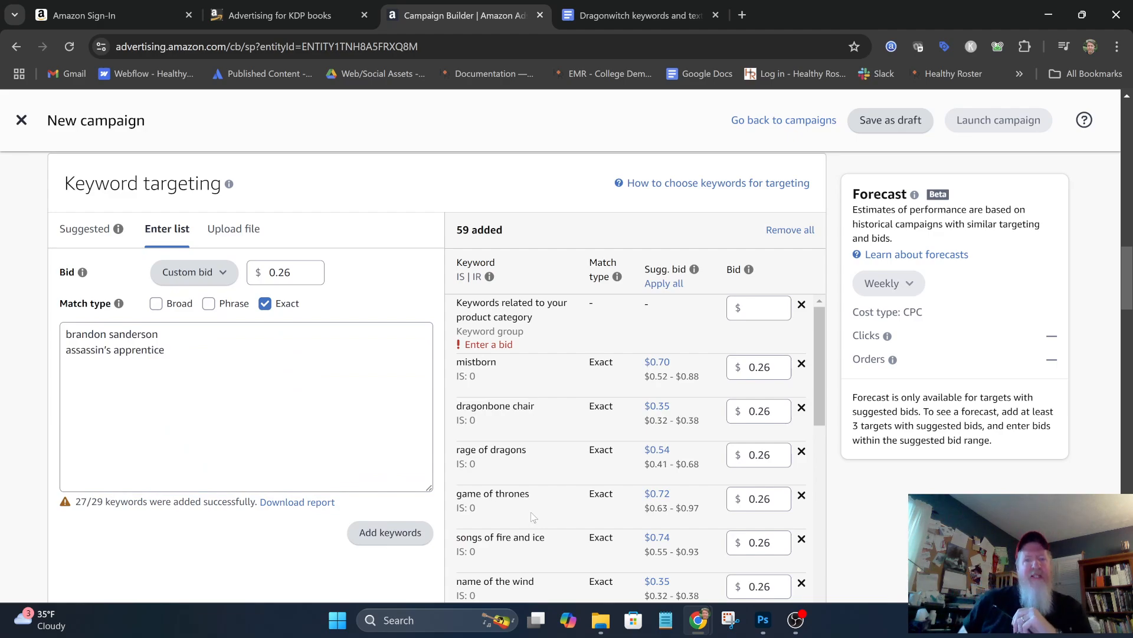
# Review the suggested bids of the added book, author and fantasy keywords down to the end of the list
pyautogui.scroll(-3, 629, 430)
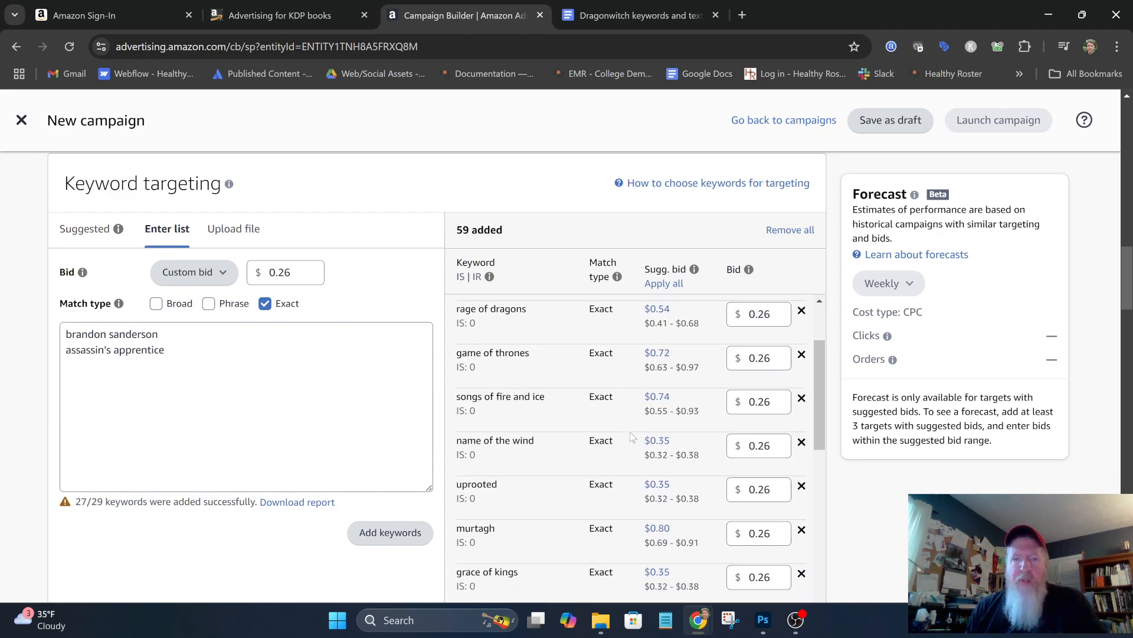
pyautogui.scroll(-9, 630, 431)
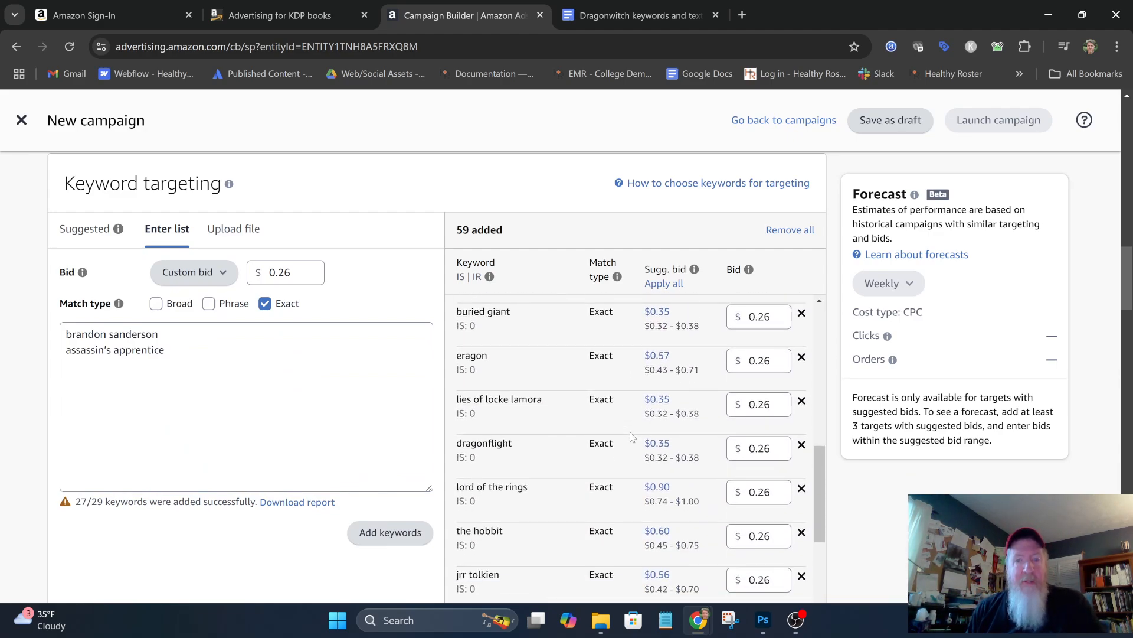
pyautogui.scroll(-2, 637, 436)
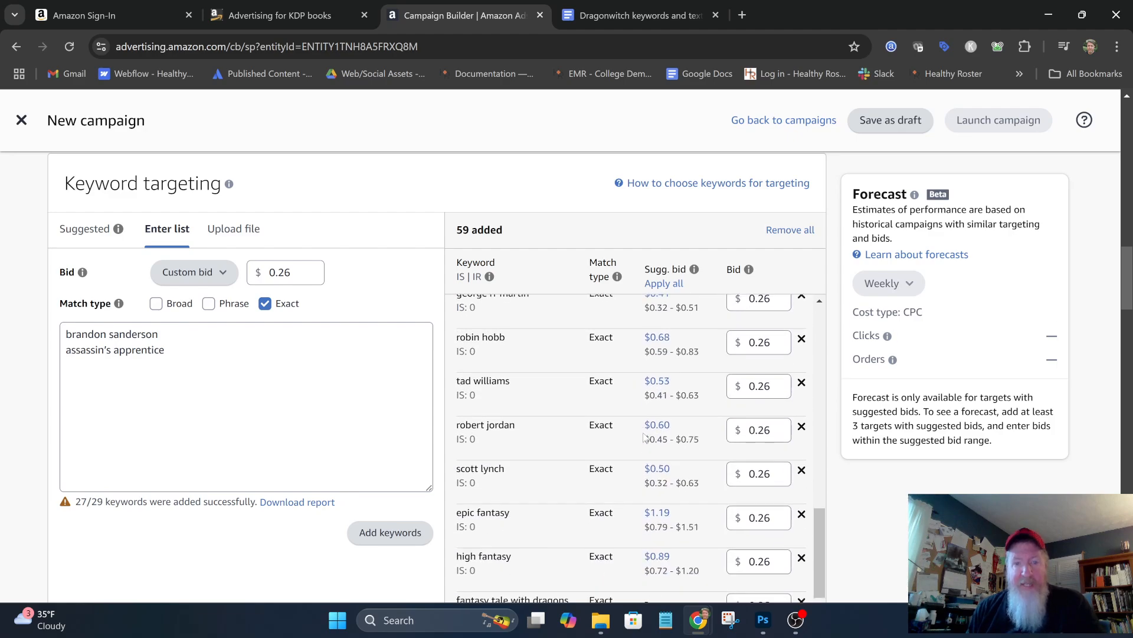
pyautogui.scroll(-3, 643, 435)
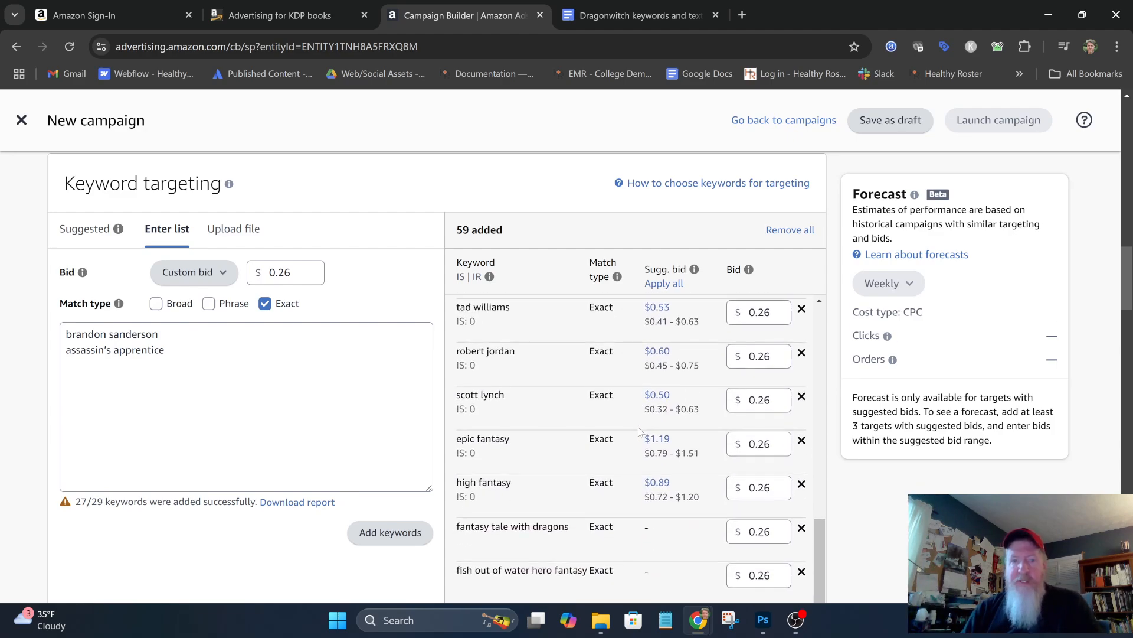
pyautogui.scroll(-2, 633, 425)
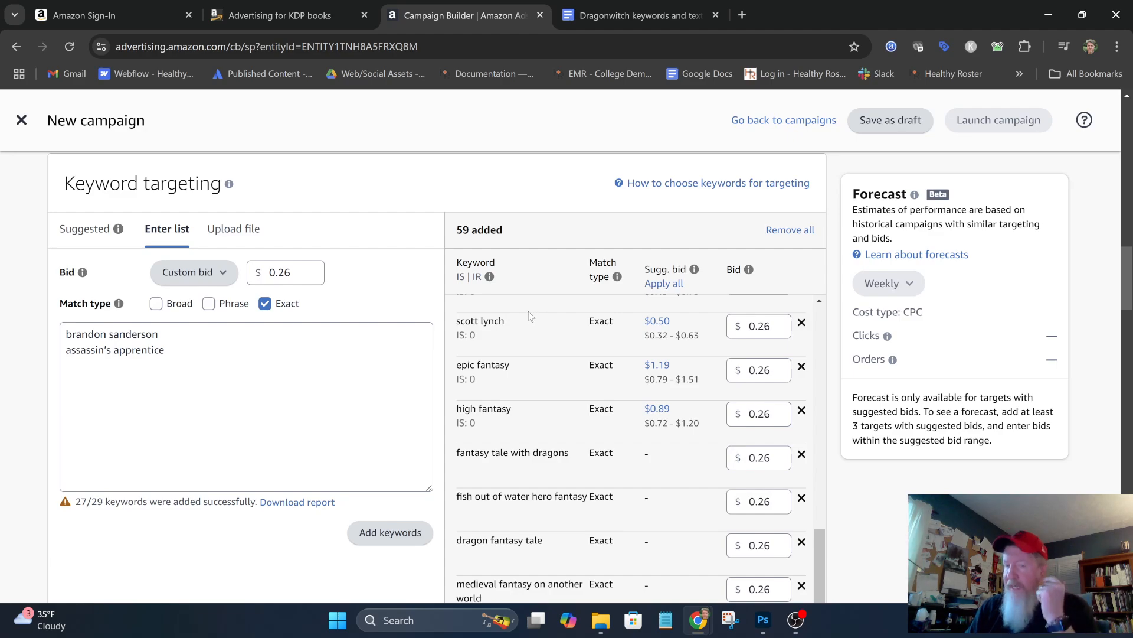
pyautogui.scroll(-1, 530, 317)
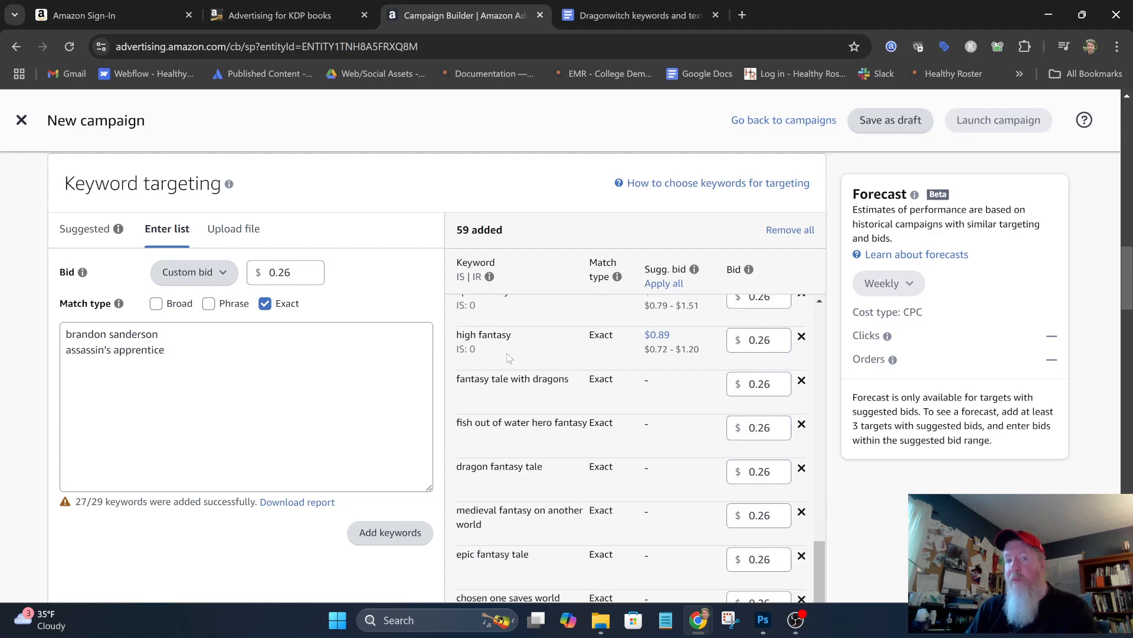
pyautogui.scroll(-1, 509, 358)
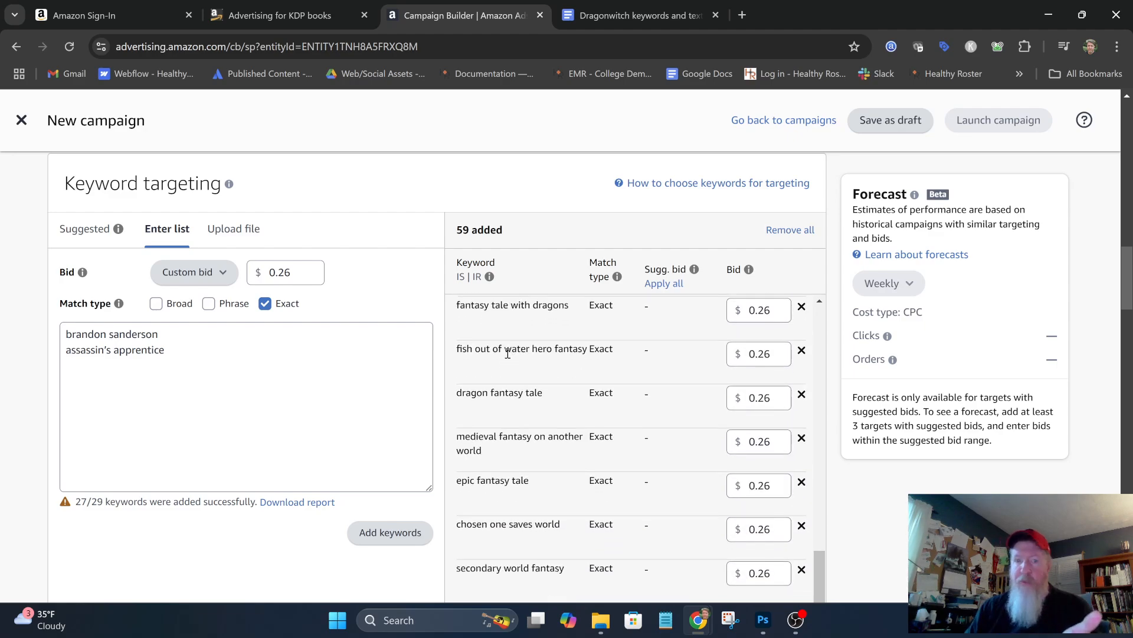
pyautogui.scroll(-1, 507, 353)
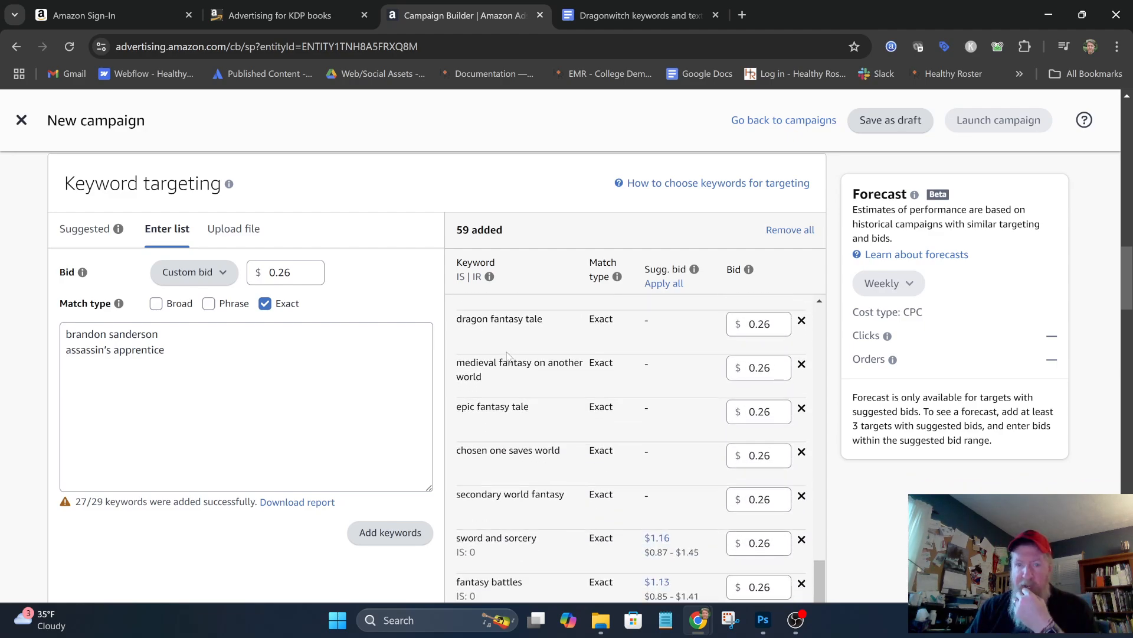
pyautogui.scroll(-5, 506, 355)
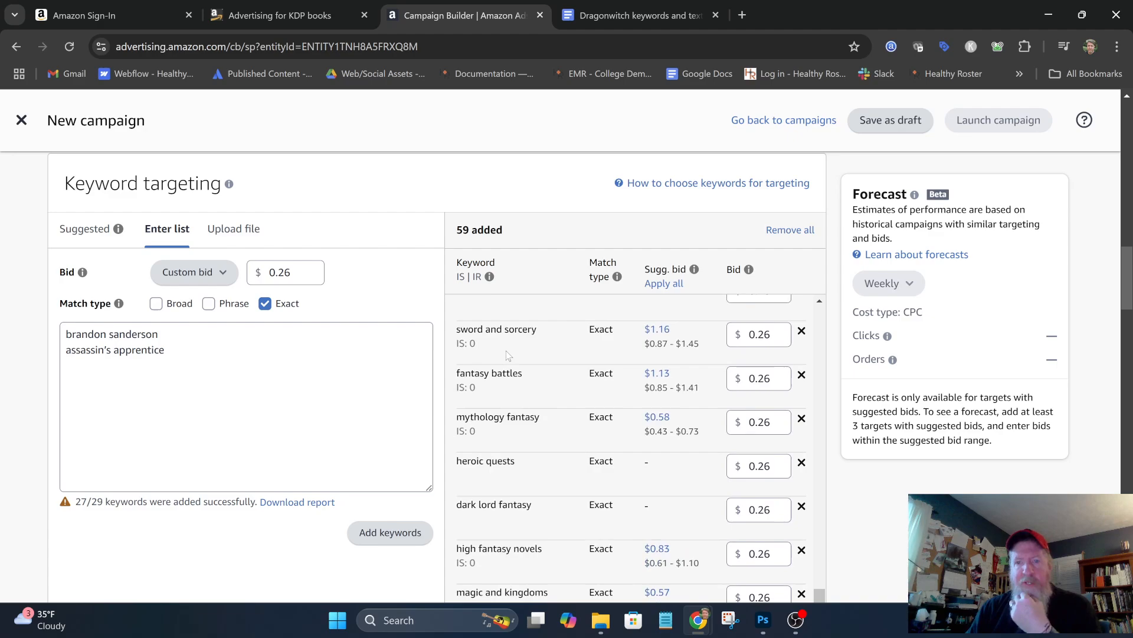
pyautogui.scroll(-4, 507, 350)
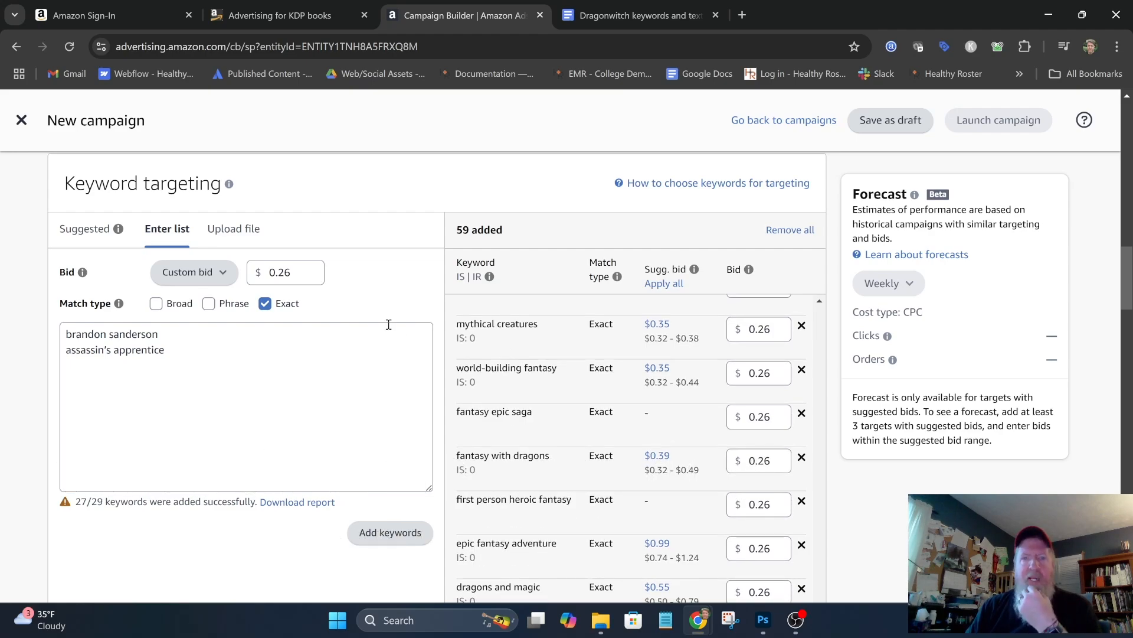
pyautogui.scroll(-5, 436, 304)
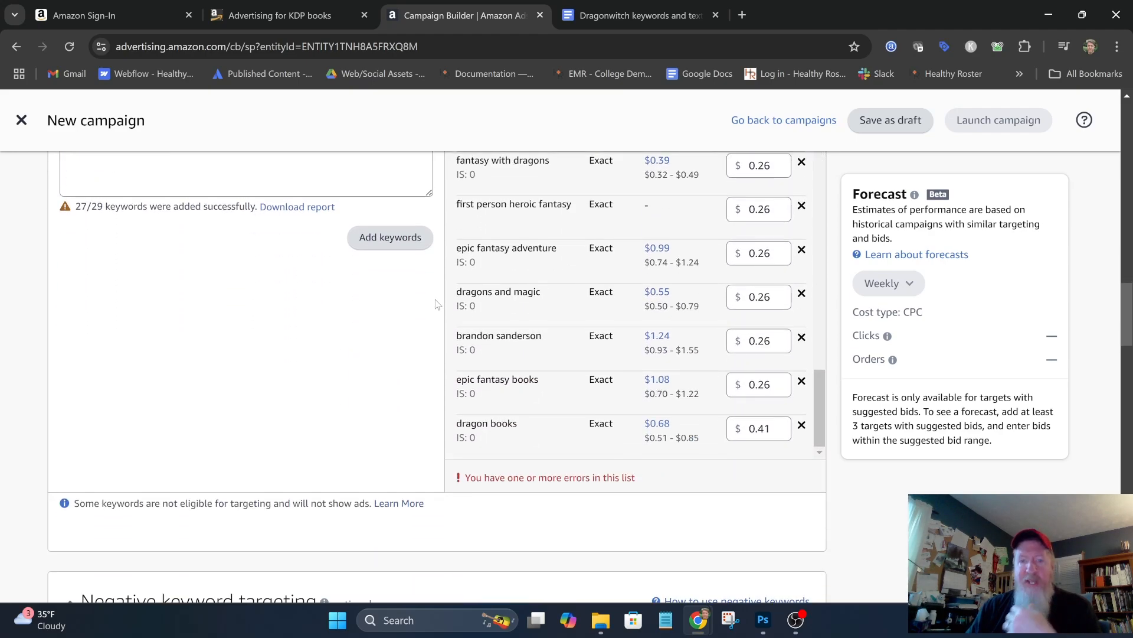
pyautogui.scroll(-4, 437, 304)
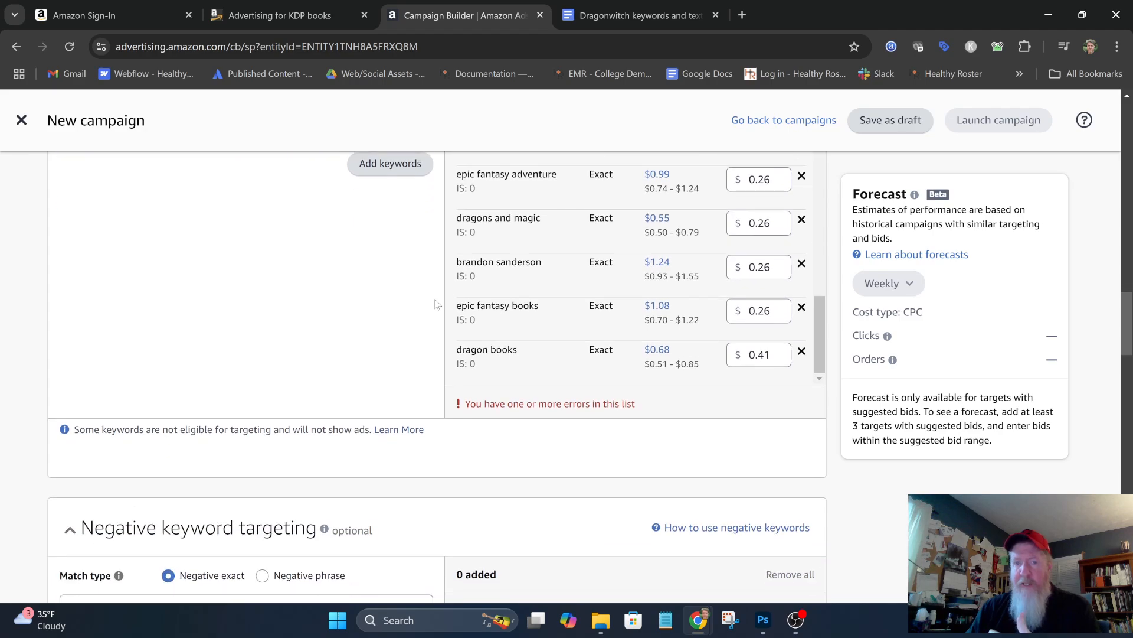
pyautogui.scroll(6, 437, 304)
pyautogui.scroll(5, 436, 304)
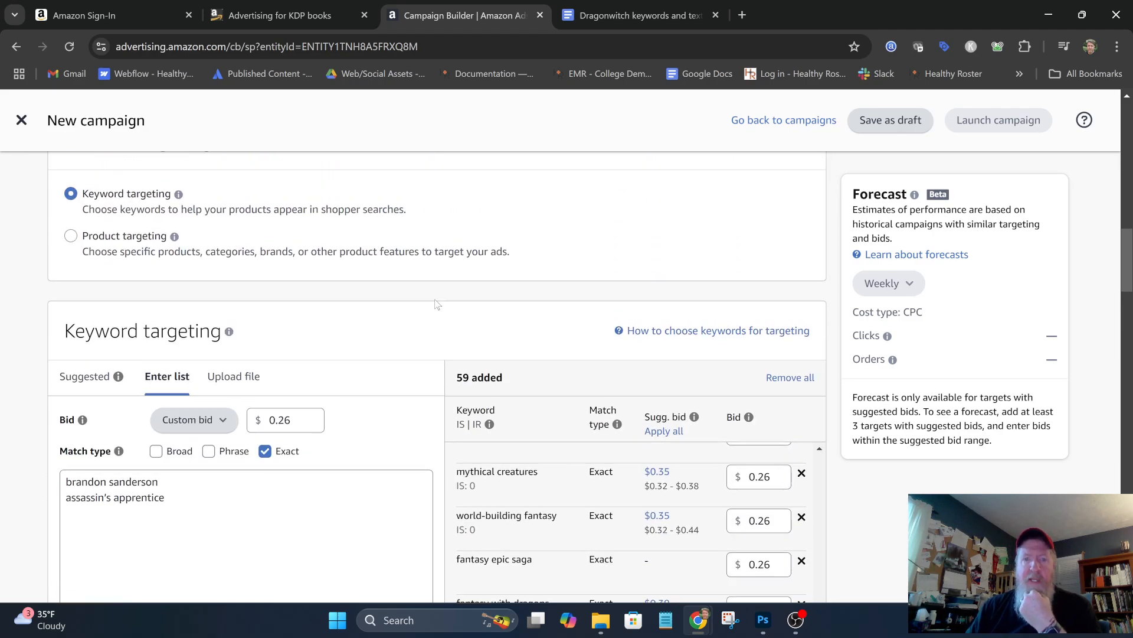
pyautogui.scroll(-3, 437, 304)
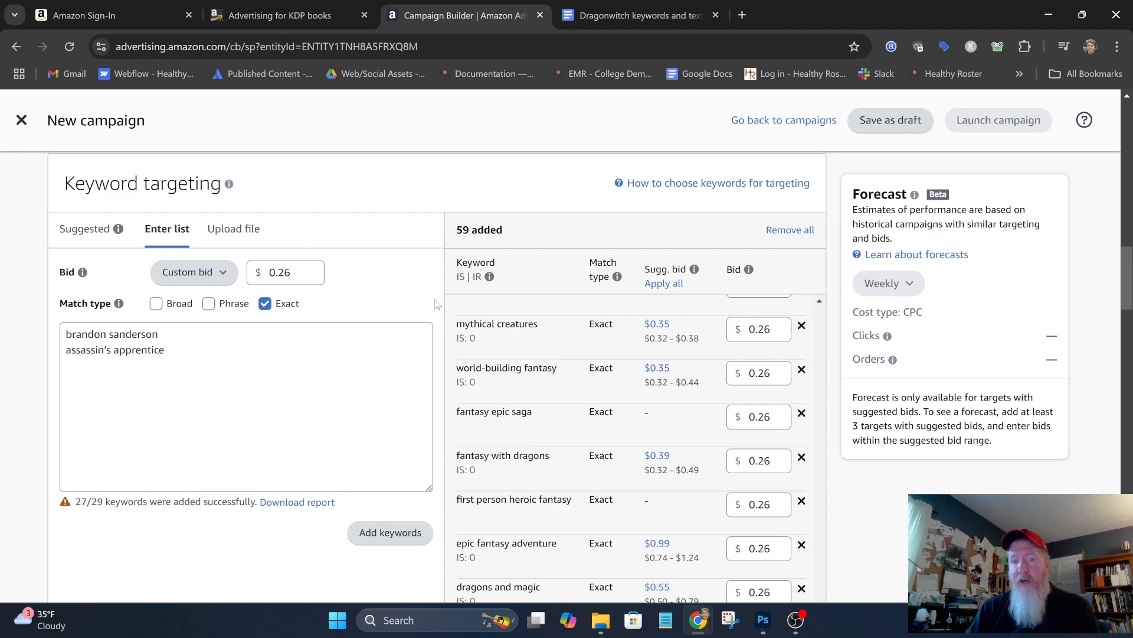
# Add "map", "video", "dvd", "drawings" and "movie" as negative exact keywords
pyautogui.scroll(-10, 436, 304)
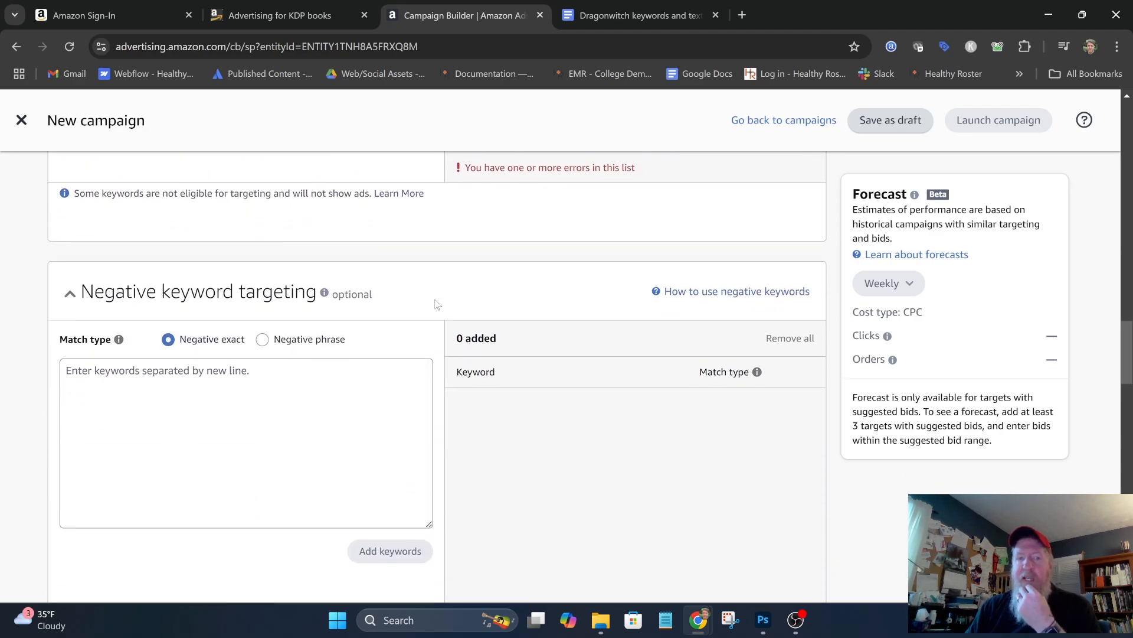
pyautogui.scroll(-2, 437, 304)
pyautogui.click(411, 297)
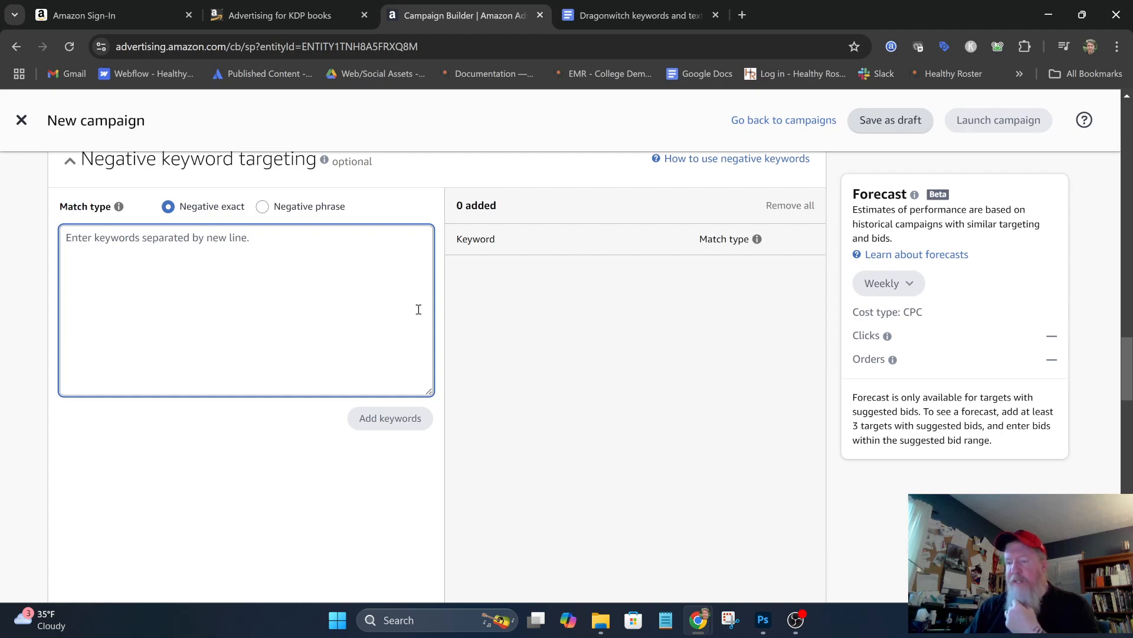
pyautogui.write('map')
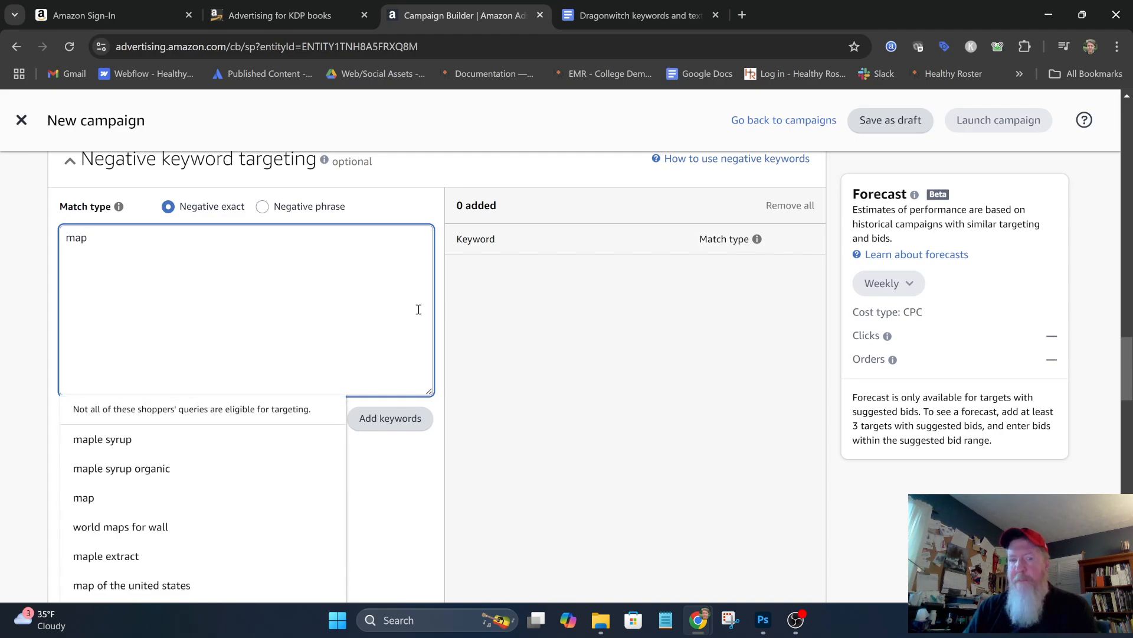
pyautogui.press('Return')
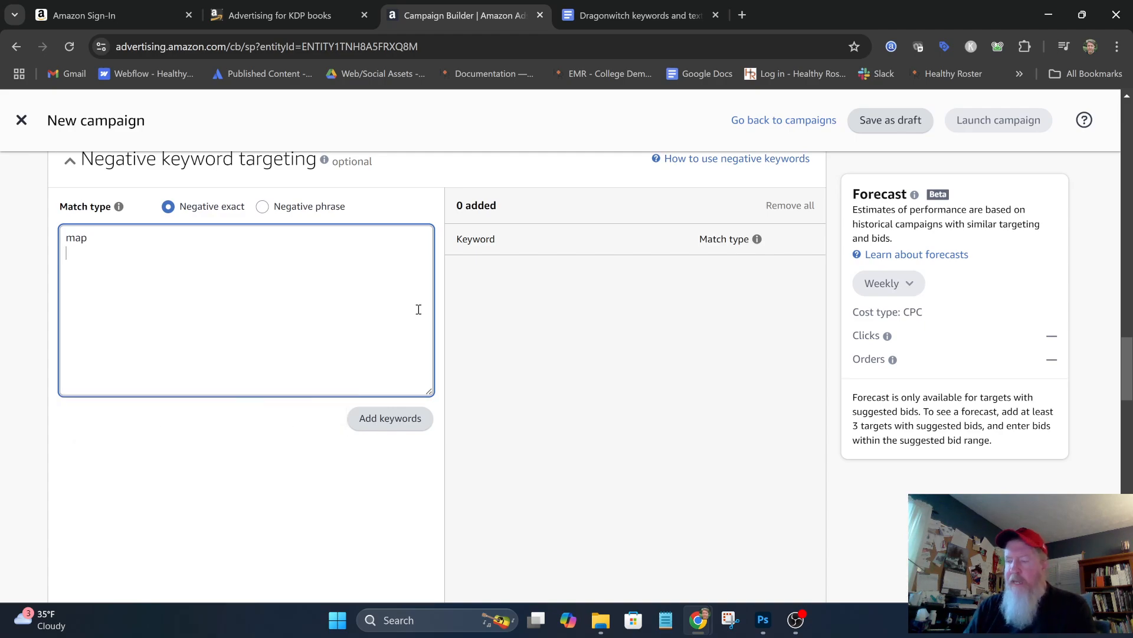
pyautogui.write('video')
pyautogui.press('Return')
pyautogui.write('d')
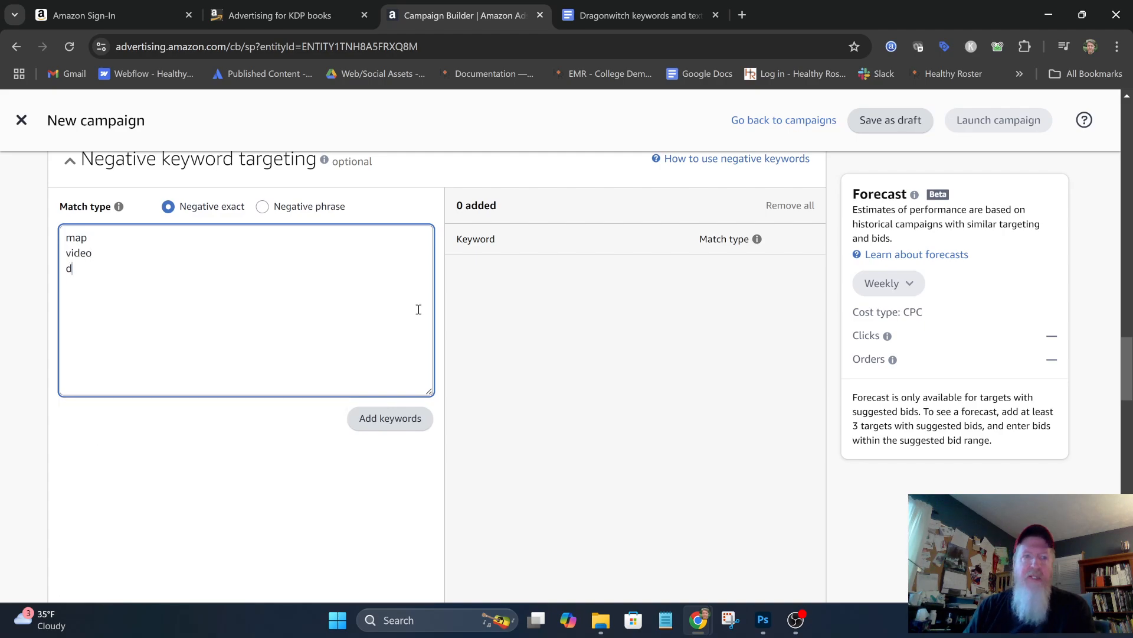
pyautogui.write('vd')
pyautogui.press('Return')
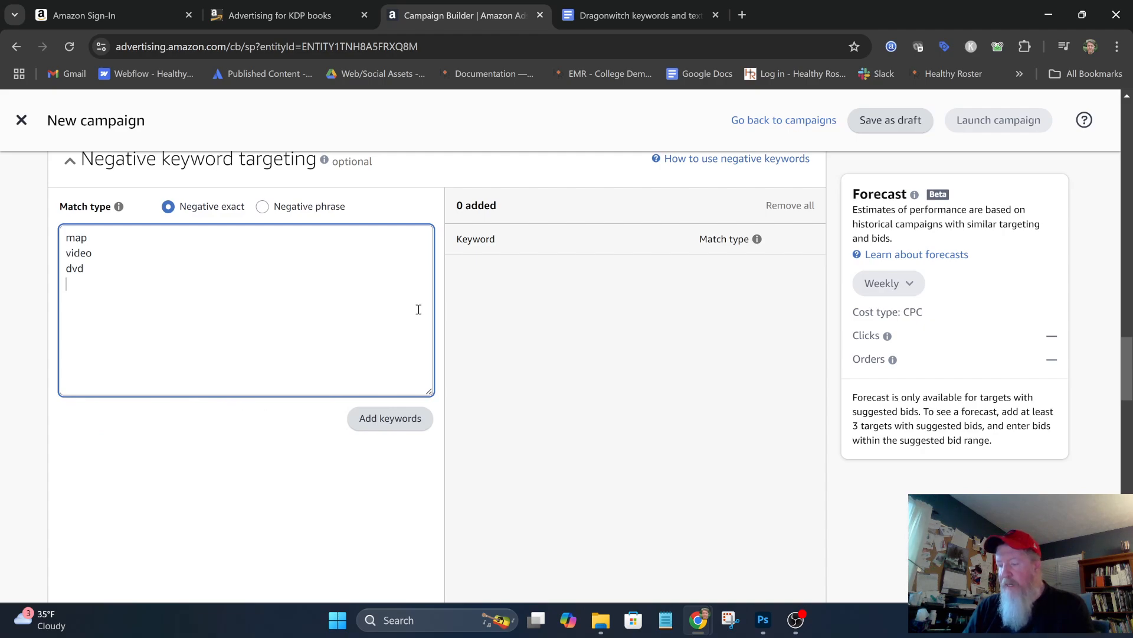
pyautogui.write('dr')
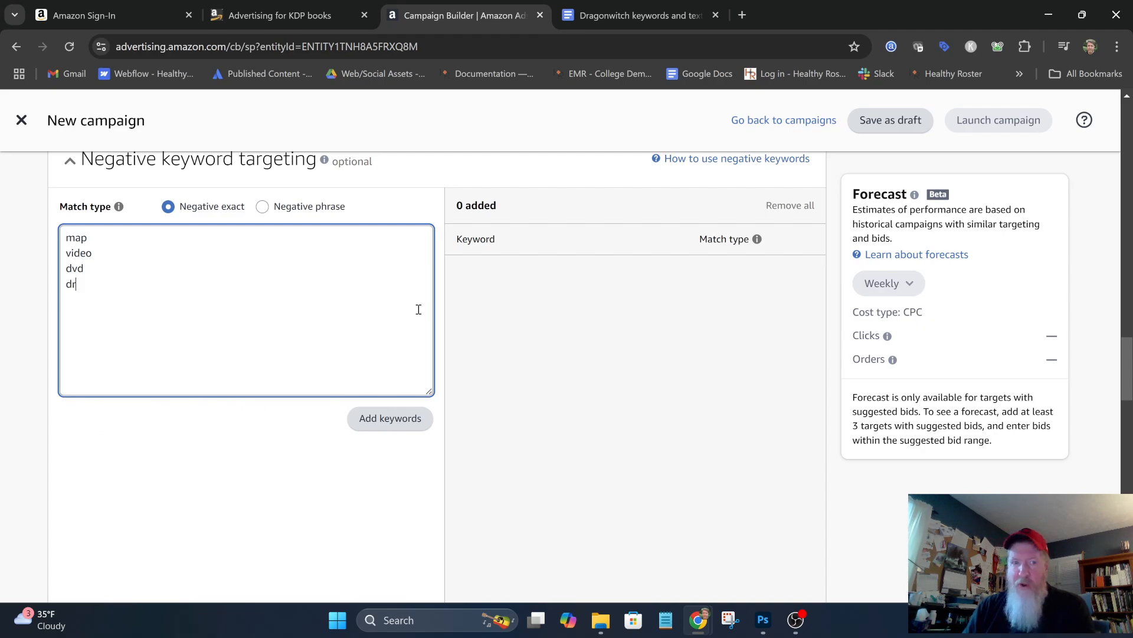
pyautogui.write('awings')
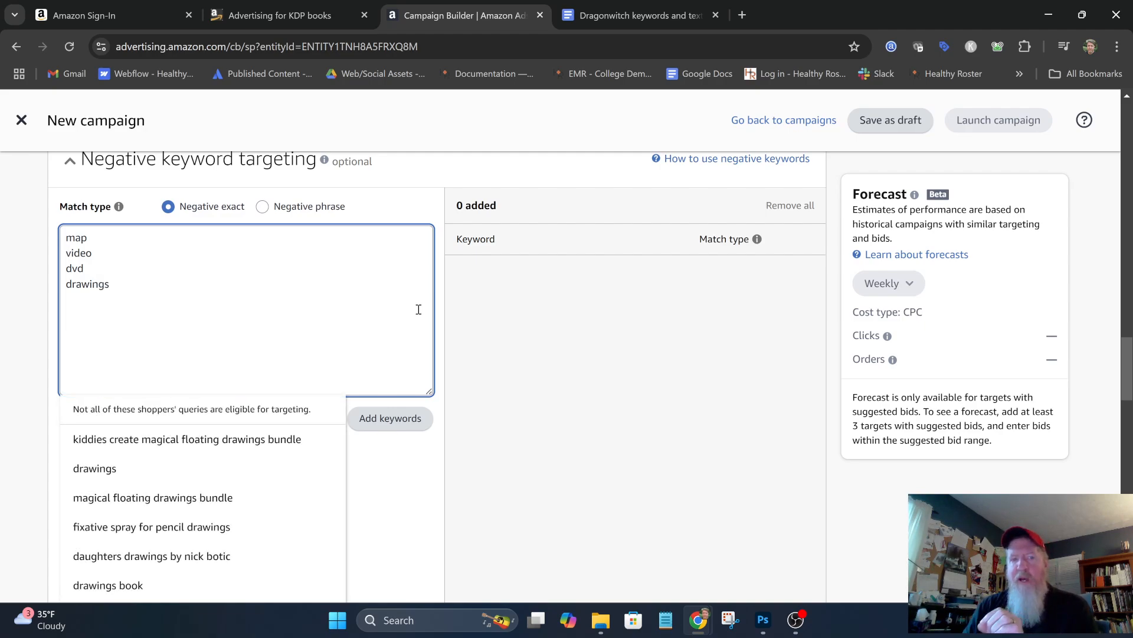
pyautogui.press('Return')
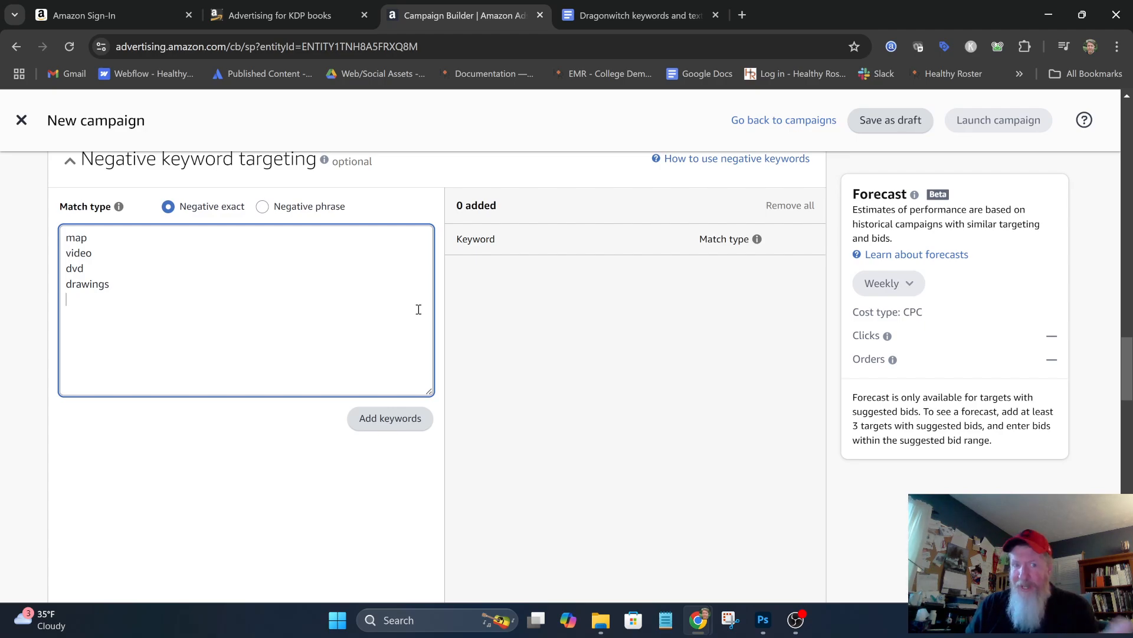
pyautogui.write('movie')
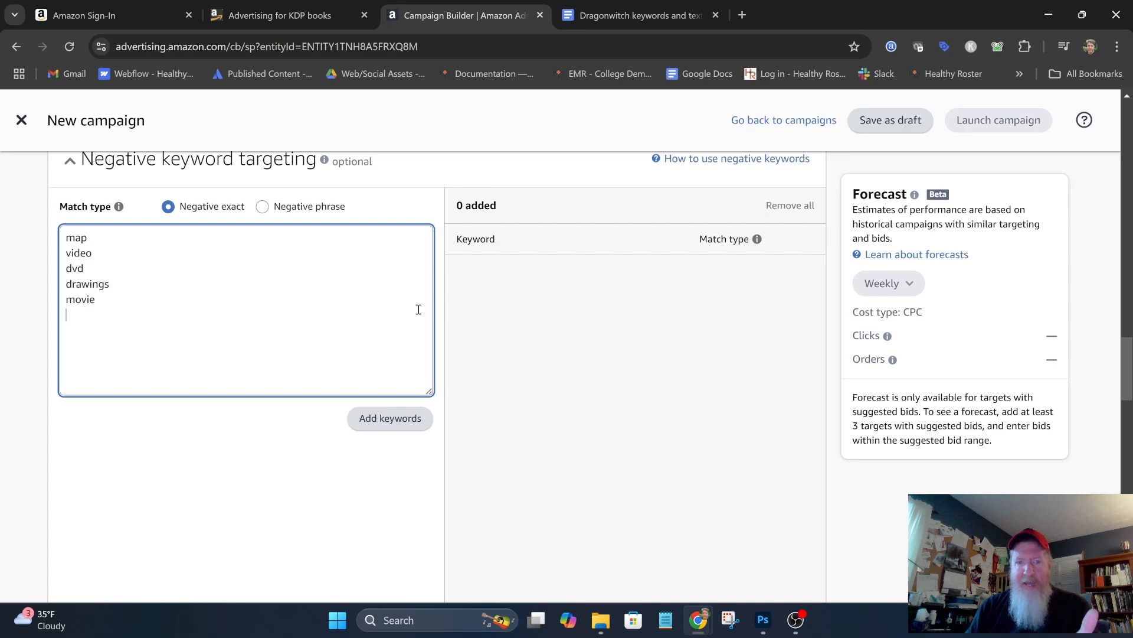
pyautogui.click(390, 418)
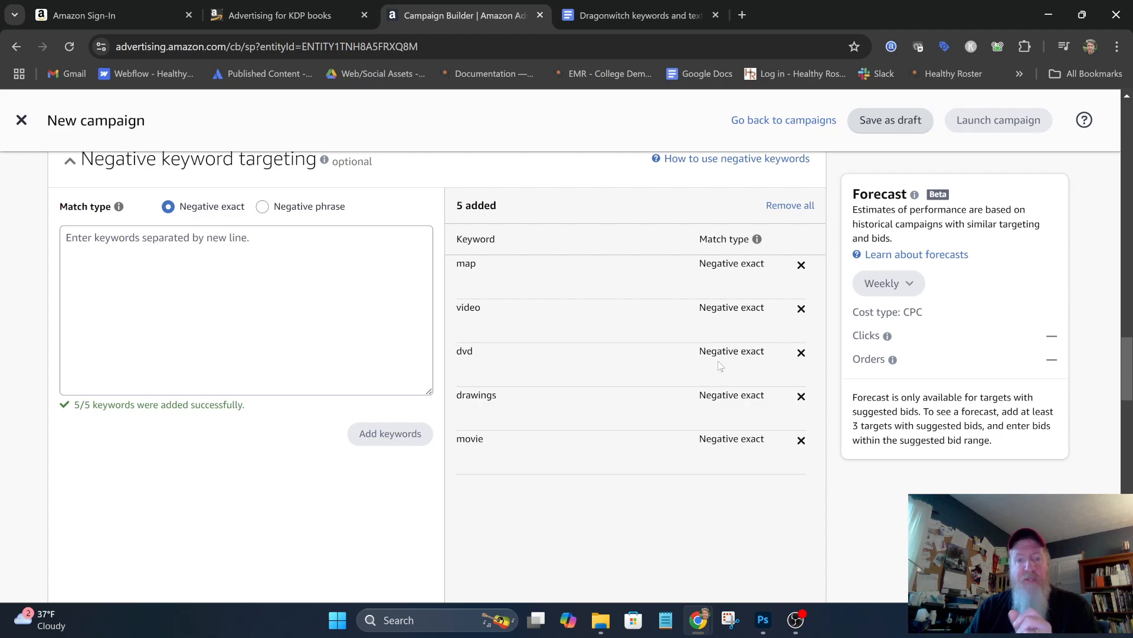
# Set the custom text to "Young woman is thrown into a medieval world of myths and dragons! Is she ready to defeat an evil king?! Find out now!"
pyautogui.scroll(-6, 720, 366)
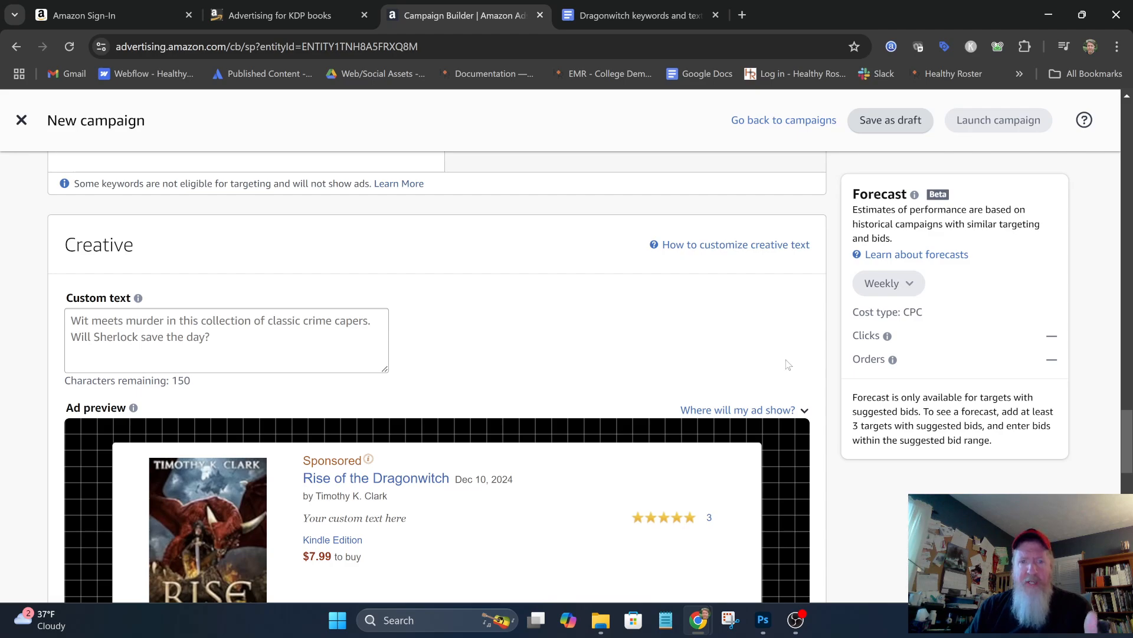
pyautogui.scroll(-3, 785, 359)
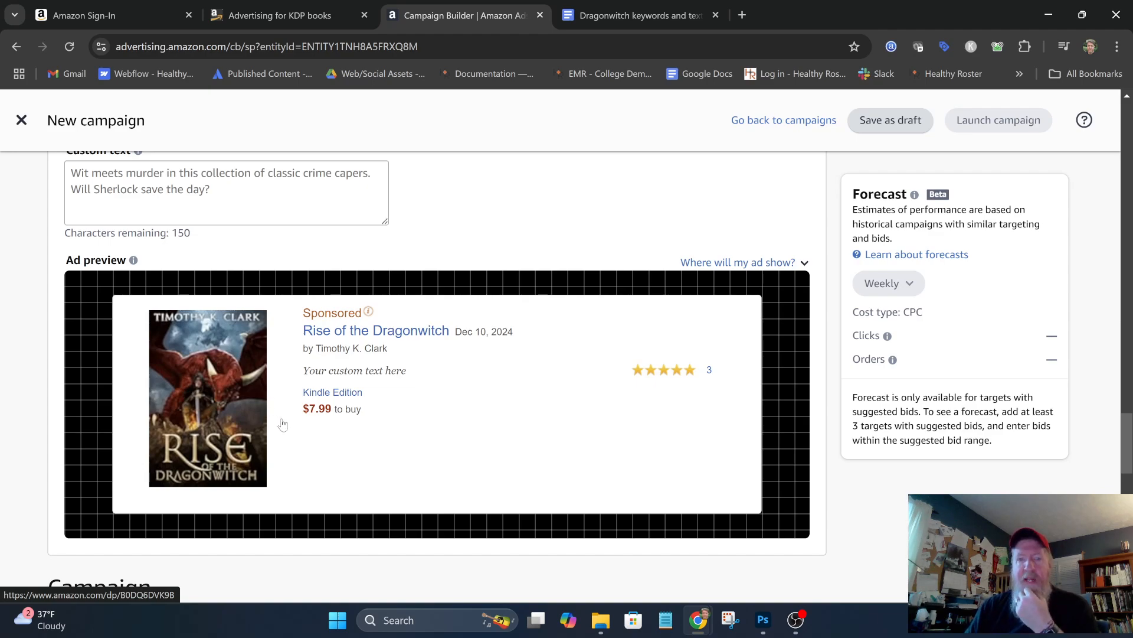
pyautogui.scroll(1, 283, 424)
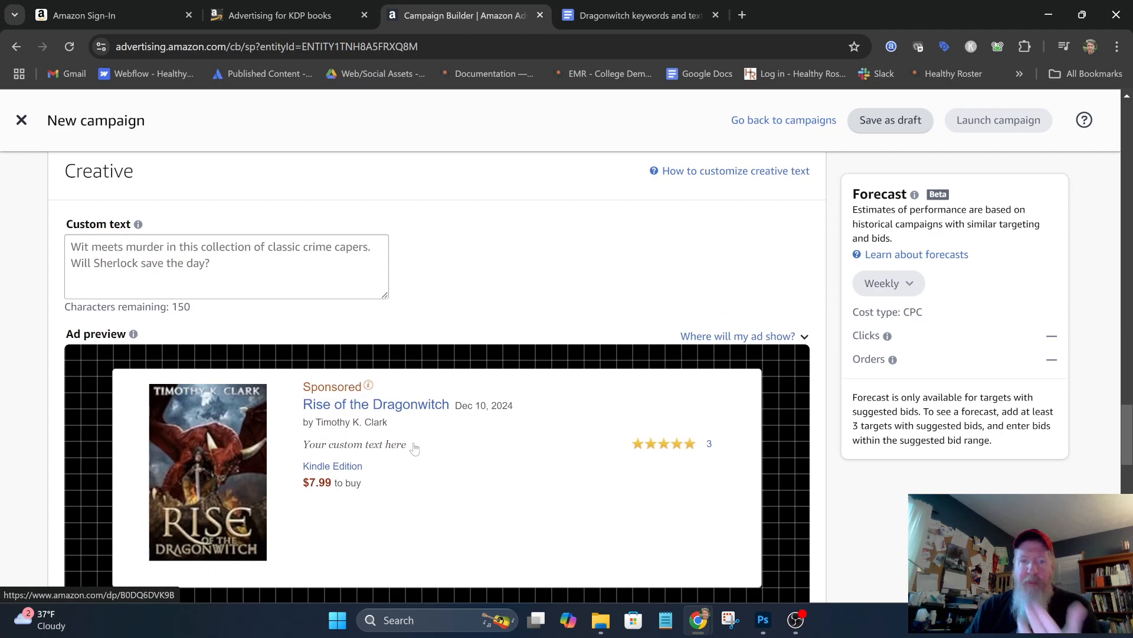
pyautogui.scroll(-1, 415, 447)
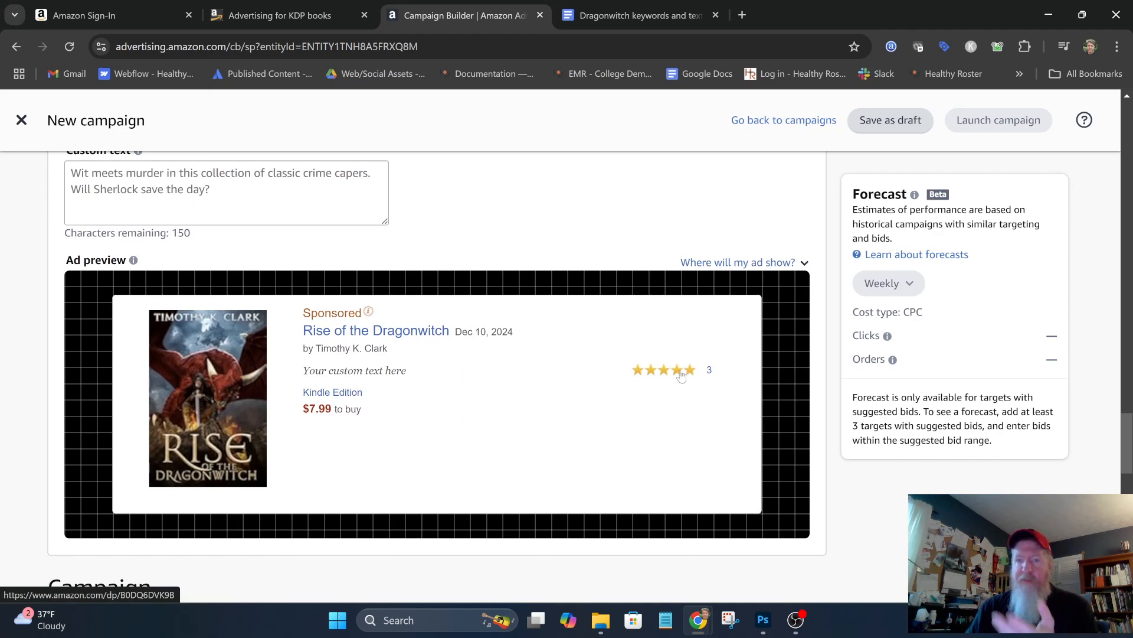
pyautogui.scroll(1, 683, 379)
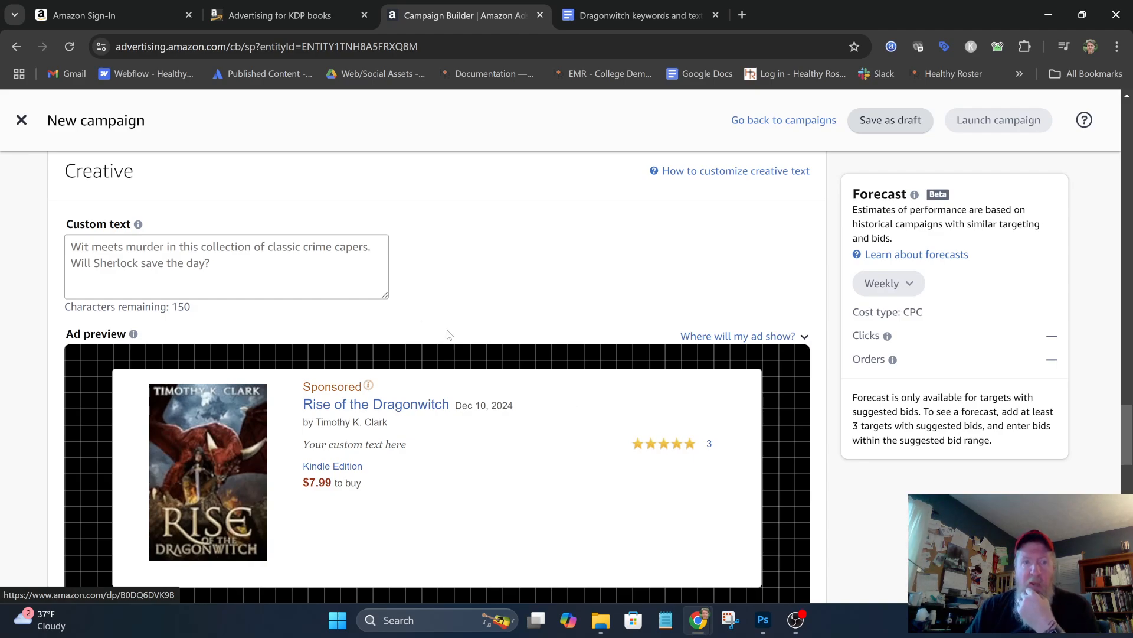
pyautogui.click(282, 267)
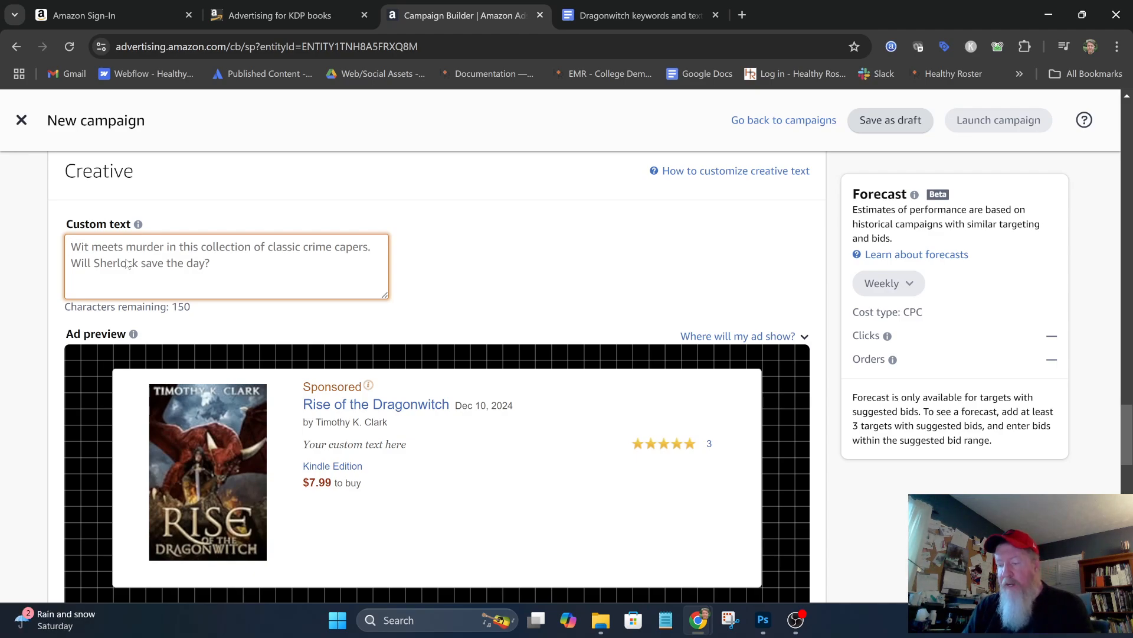
pyautogui.write('Young ')
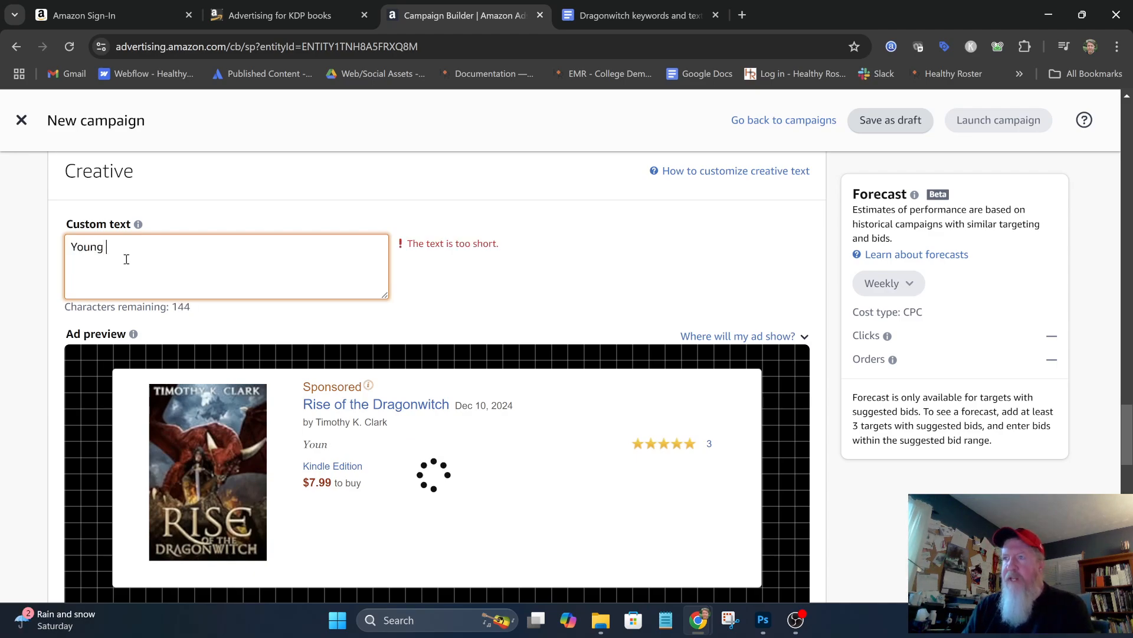
pyautogui.write('woman is t')
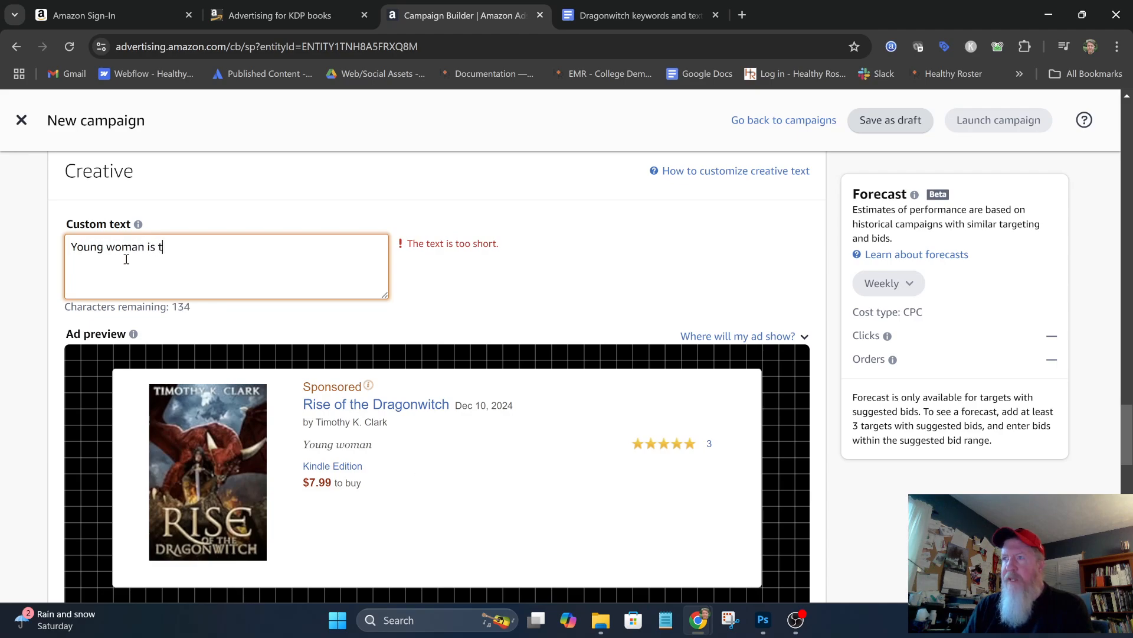
pyautogui.write('hr')
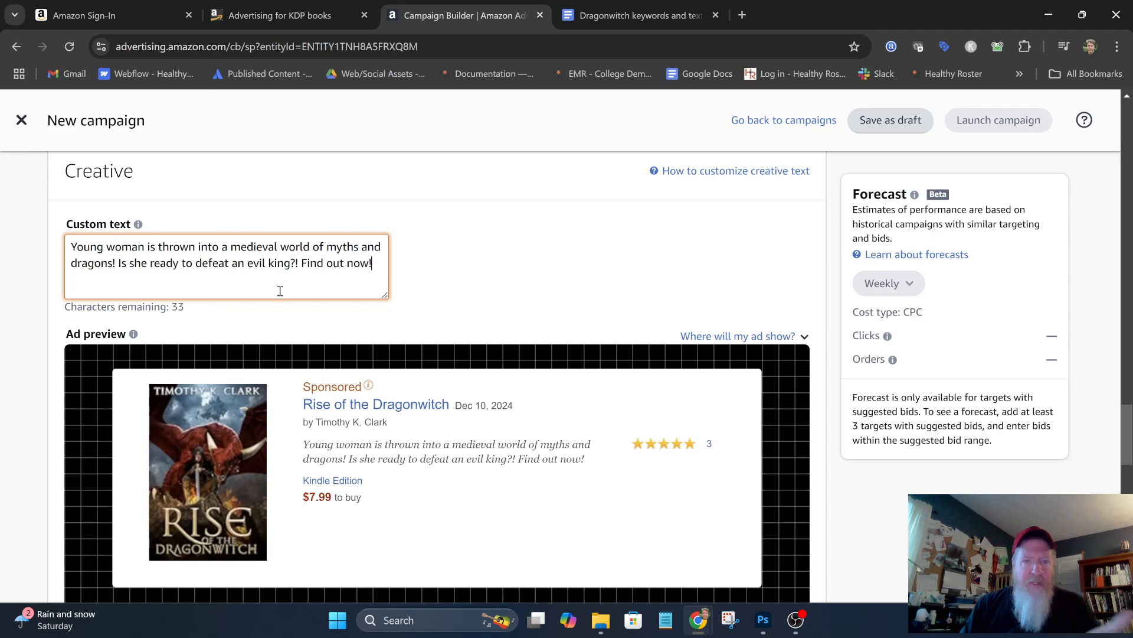
# Check the ad preview with the custom text and choose Fixed bids as the campaign bidding strategy
pyautogui.scroll(-1, 290, 304)
pyautogui.scroll(-1, 289, 307)
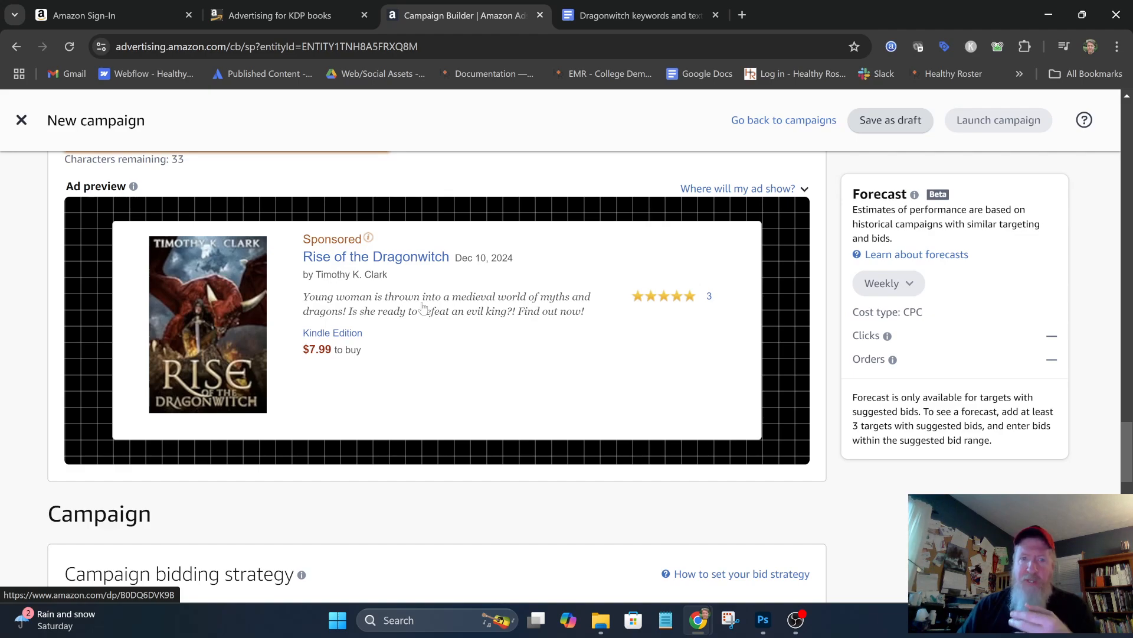
pyautogui.scroll(-5, 422, 306)
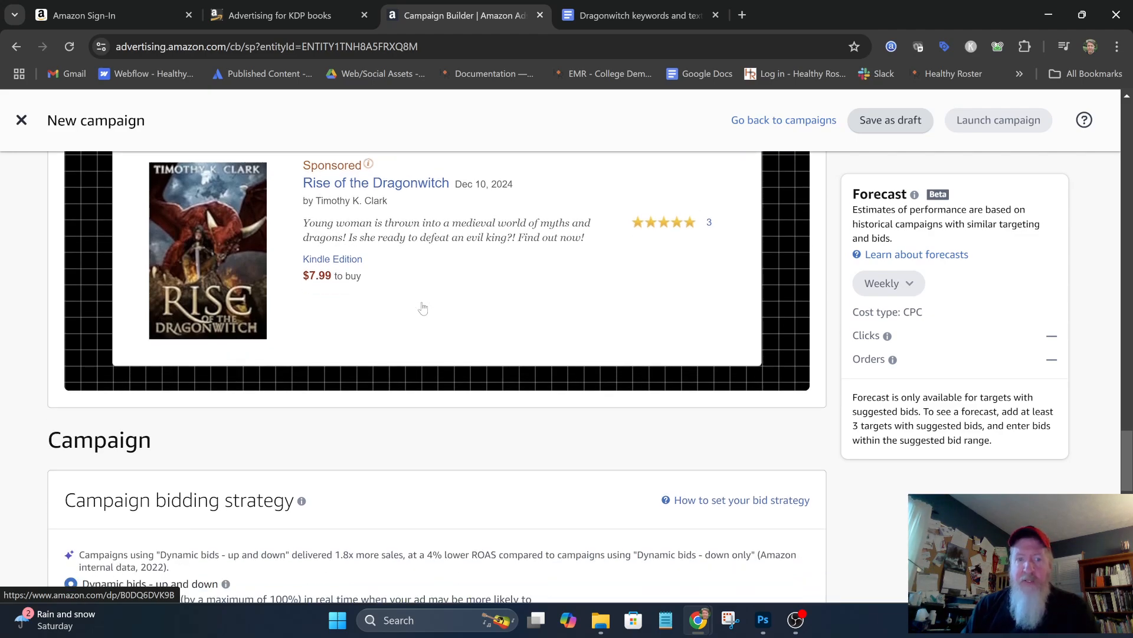
pyautogui.scroll(-1, 422, 306)
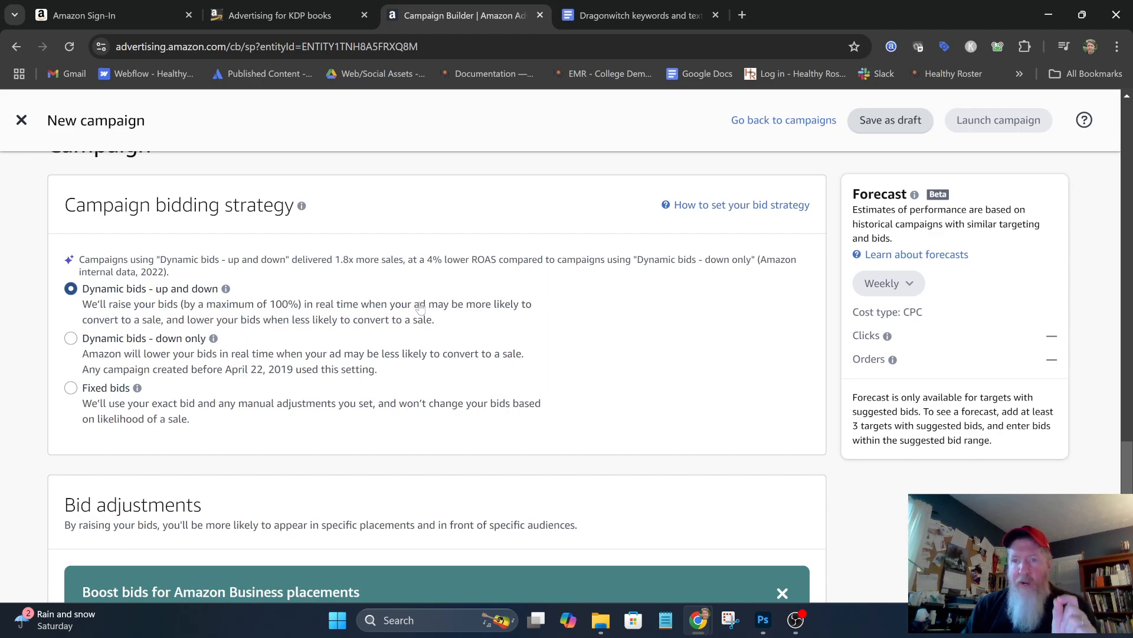
pyautogui.click(71, 387)
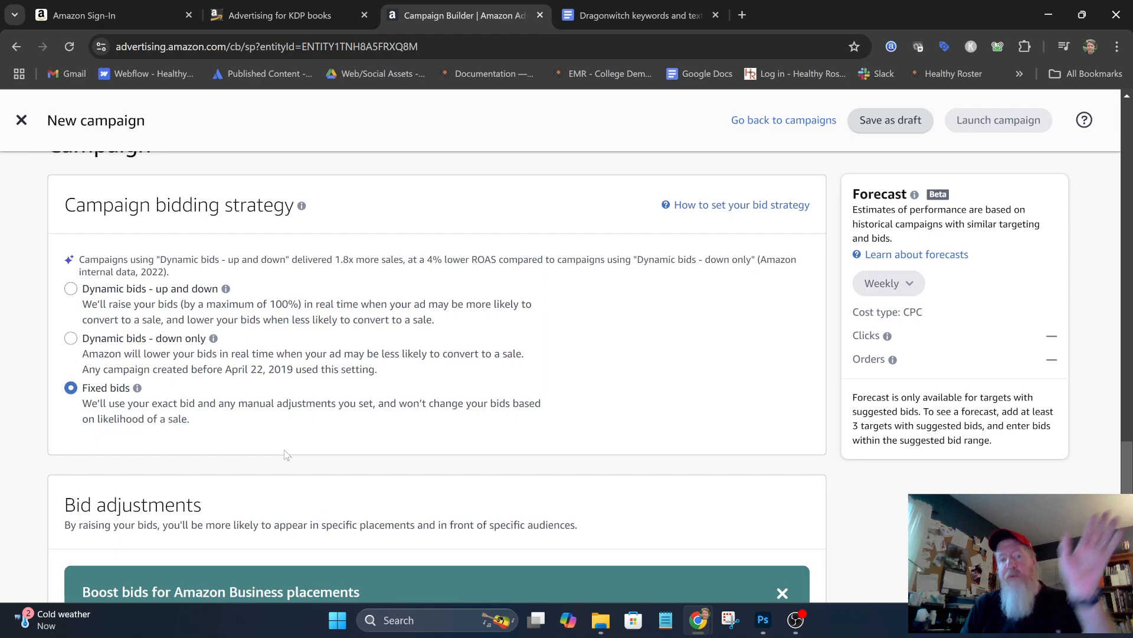
# Raise the bid adjustment for the Product pages placement to 8%
pyautogui.scroll(-3, 285, 453)
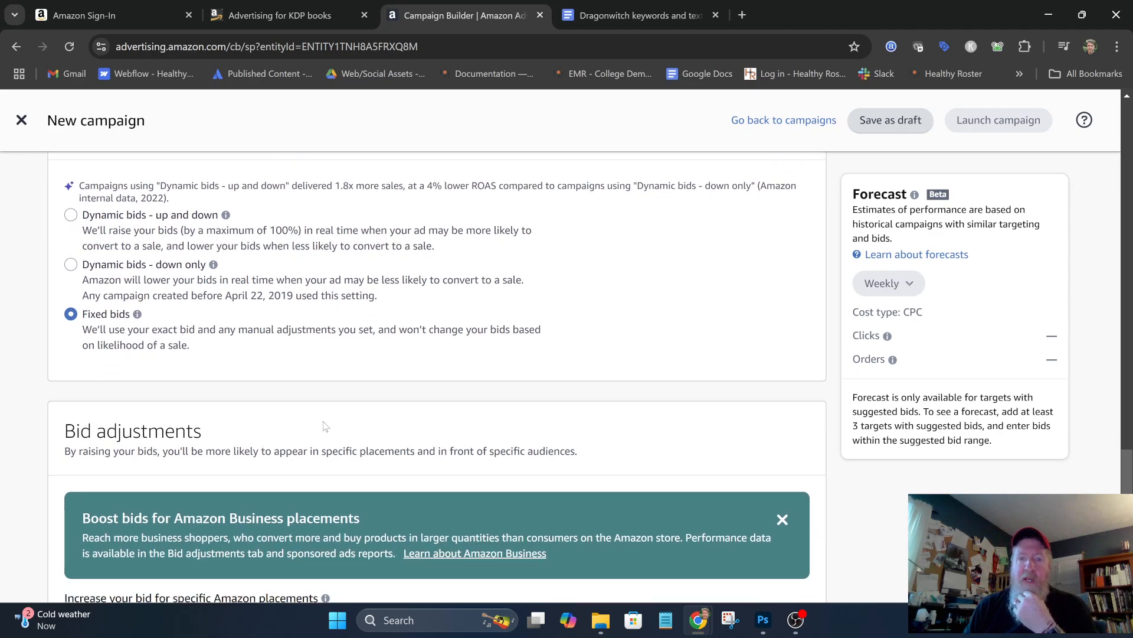
pyautogui.scroll(-3, 322, 420)
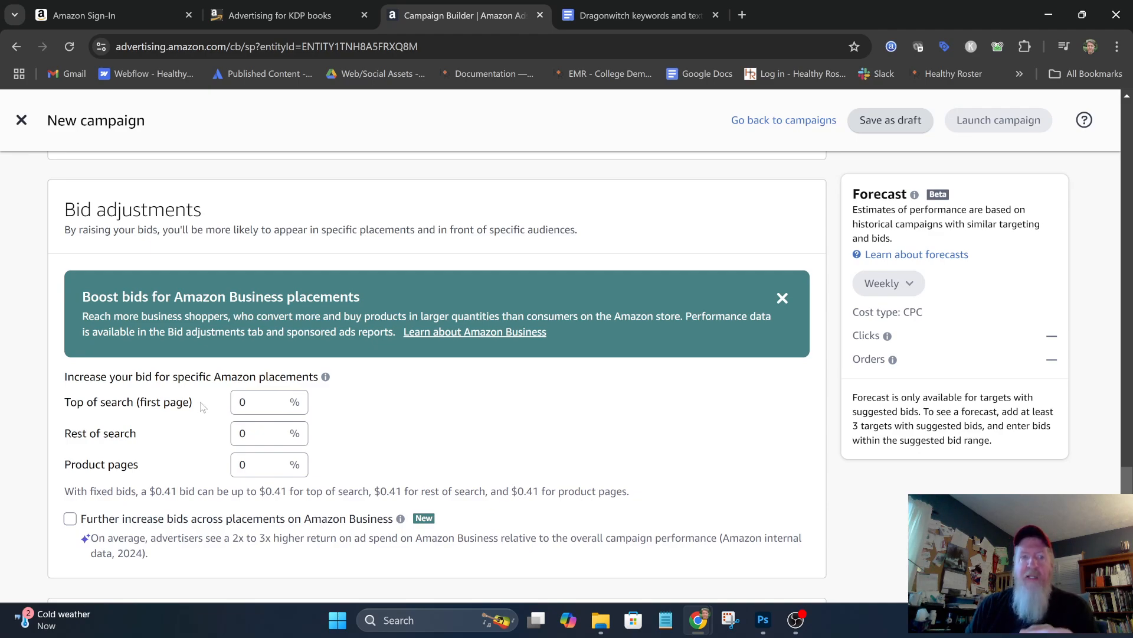
pyautogui.click(275, 463)
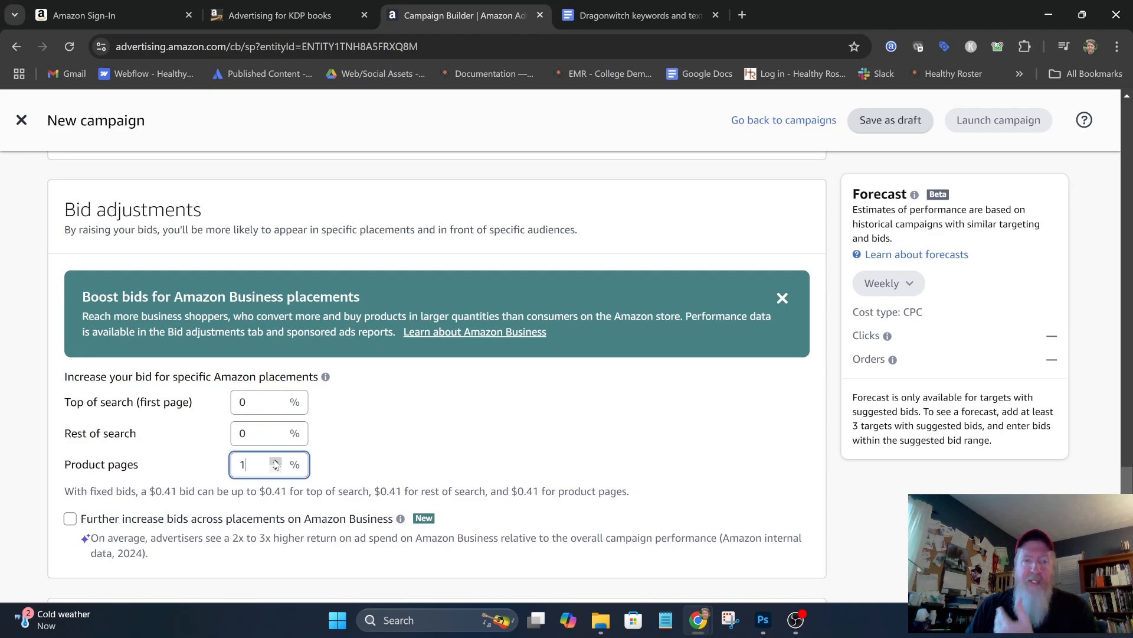
pyautogui.click(275, 463)
pyautogui.click(275, 463)
pyautogui.click(275, 464)
pyautogui.click(275, 464)
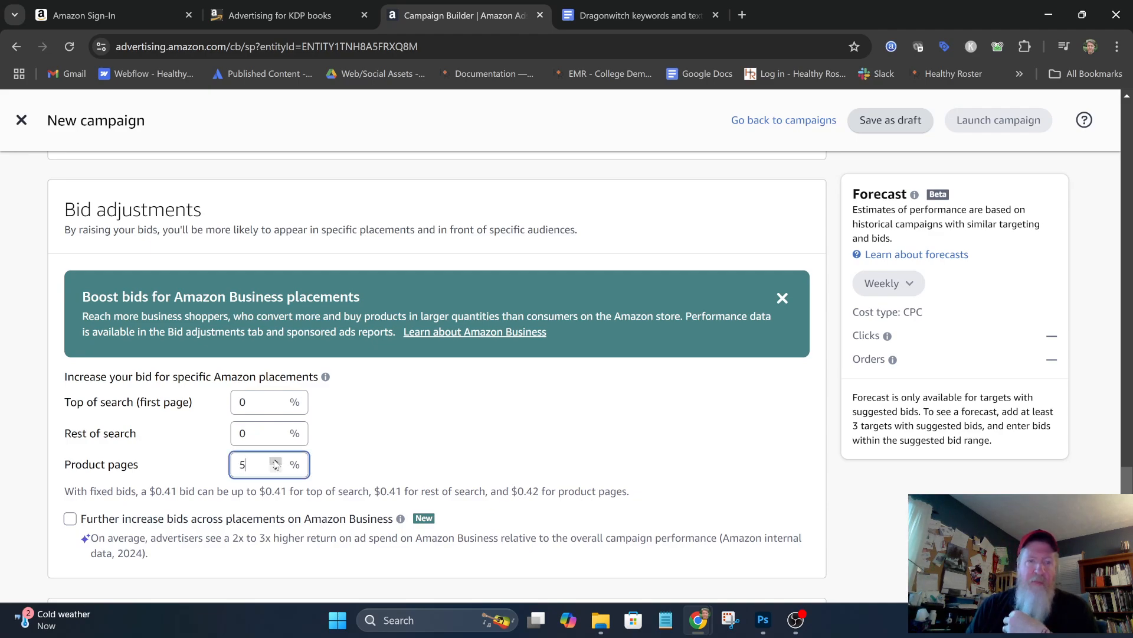
pyautogui.click(275, 463)
pyautogui.click(276, 463)
pyautogui.click(274, 461)
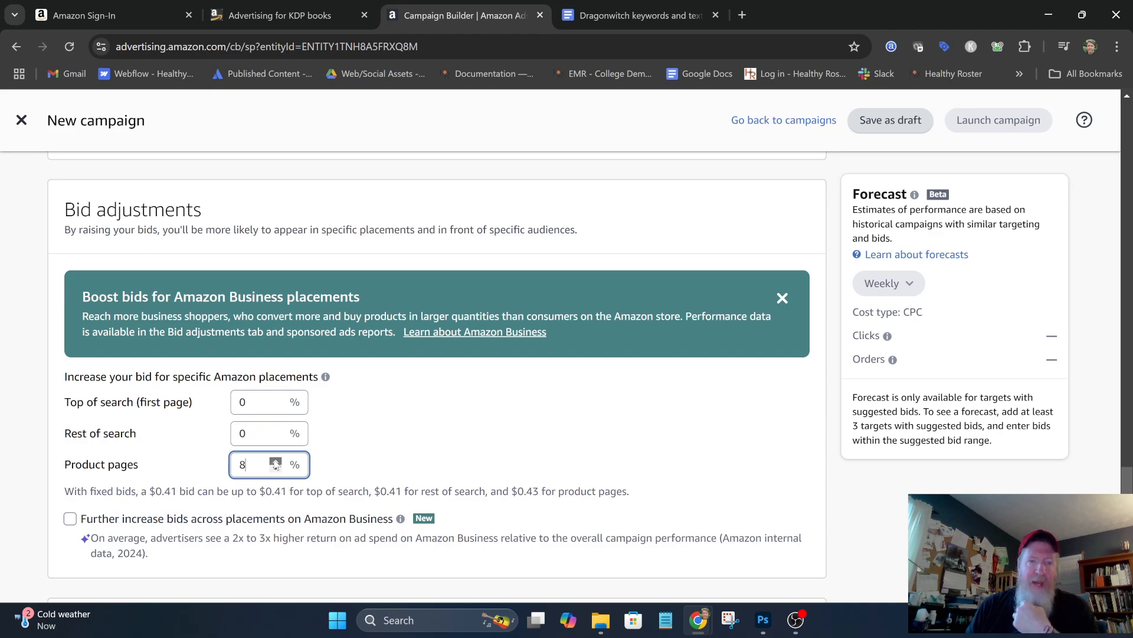
pyautogui.click(274, 461)
pyautogui.click(275, 468)
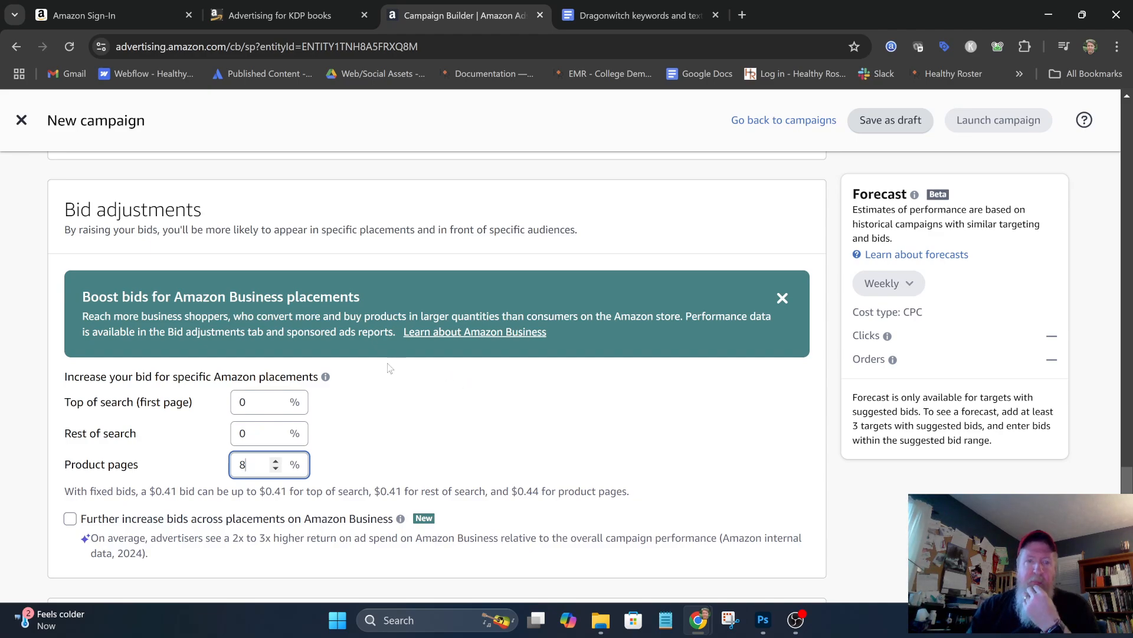
# Raise the bid adjustment for the Top of search (first page) placement to 5%
pyautogui.click(325, 376)
pyautogui.click(276, 398)
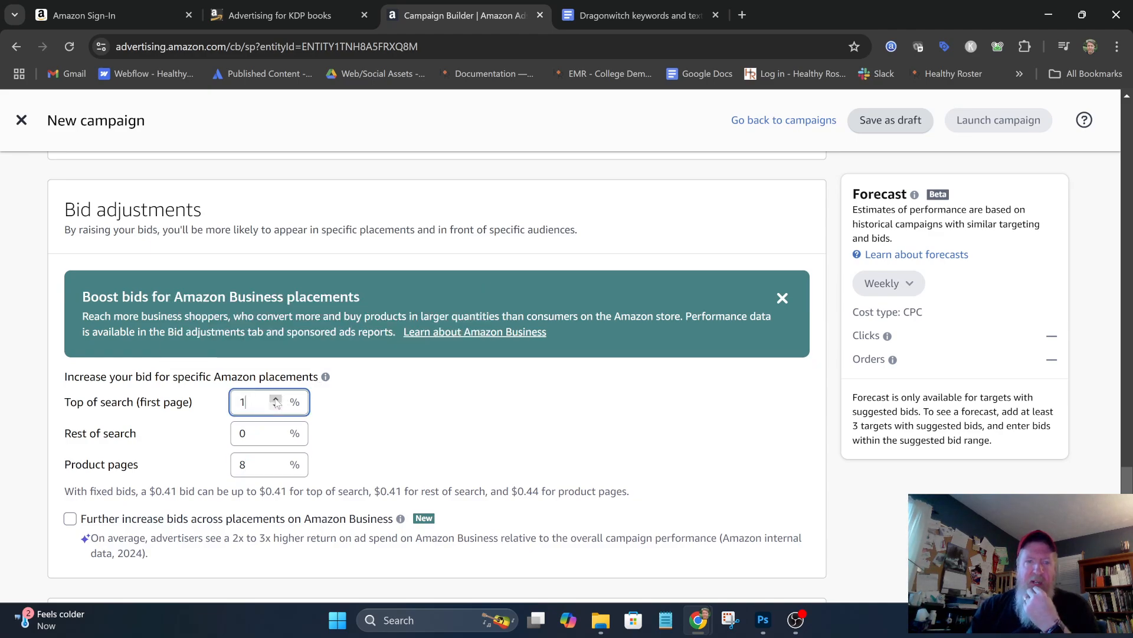
pyautogui.click(276, 398)
pyautogui.click(276, 398)
pyautogui.click(276, 398)
pyautogui.click(276, 398)
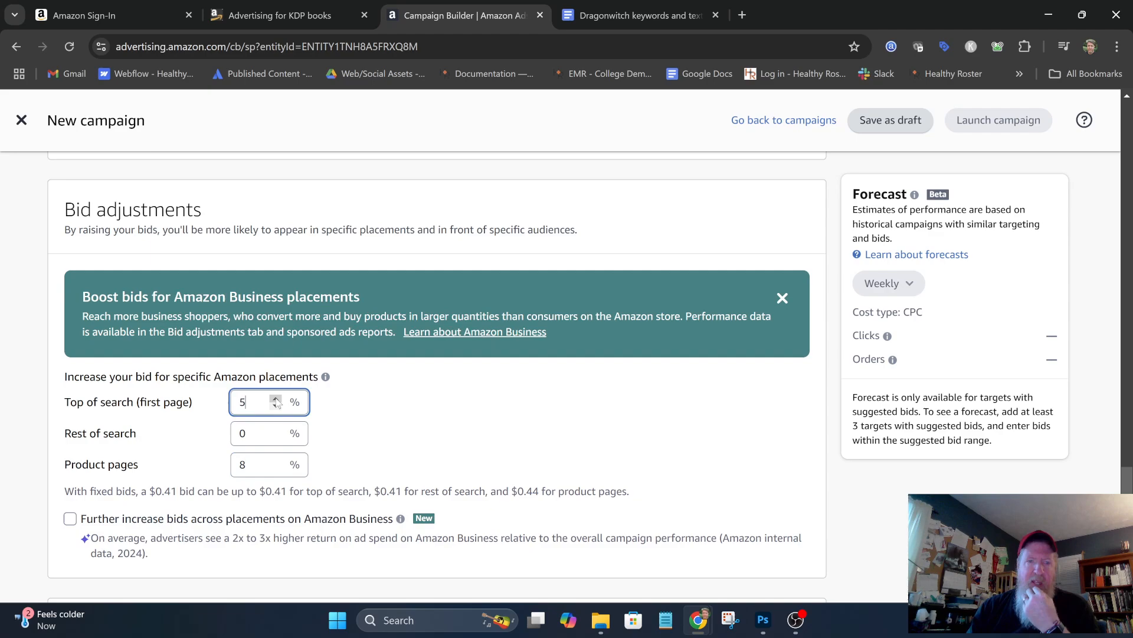
pyautogui.click(338, 412)
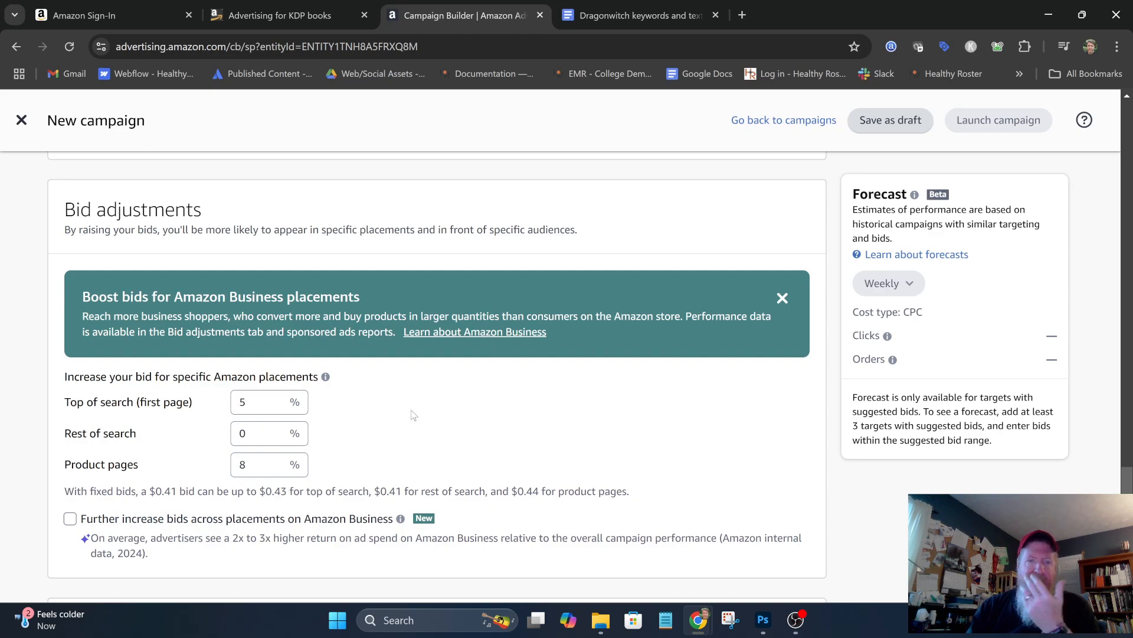
# Increase the Product pages placement bid adjustment further to 10%
pyautogui.click(276, 458)
pyautogui.click(276, 458)
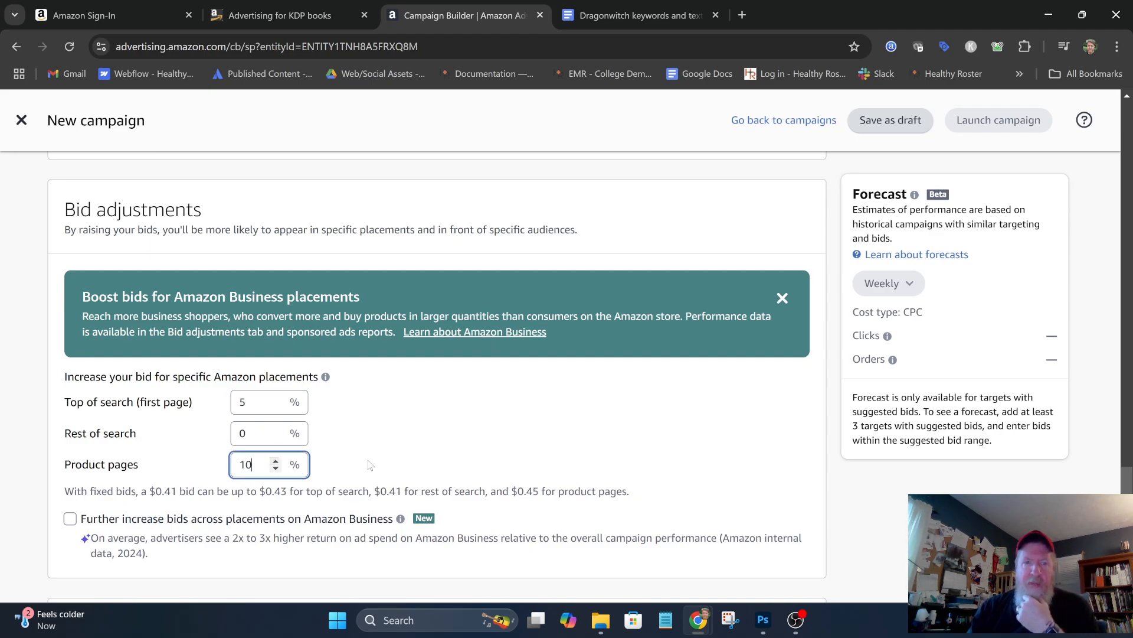
pyautogui.click(431, 460)
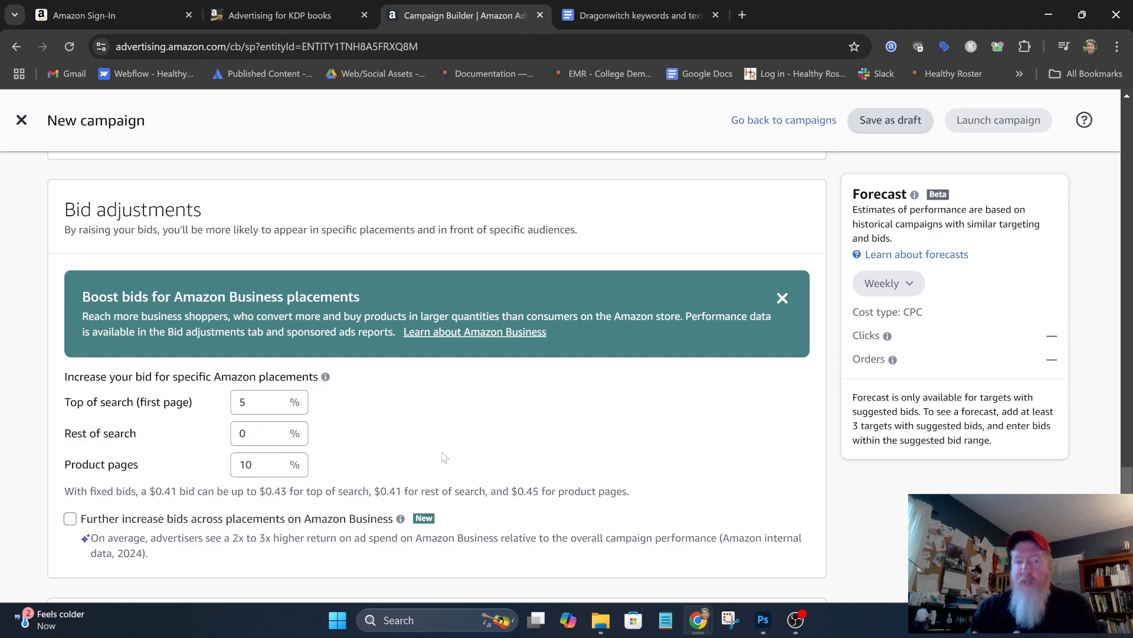
# Replace the default campaign name in the settings with "Rise of the Dragonwitch - ebook February"
pyautogui.scroll(-4, 502, 453)
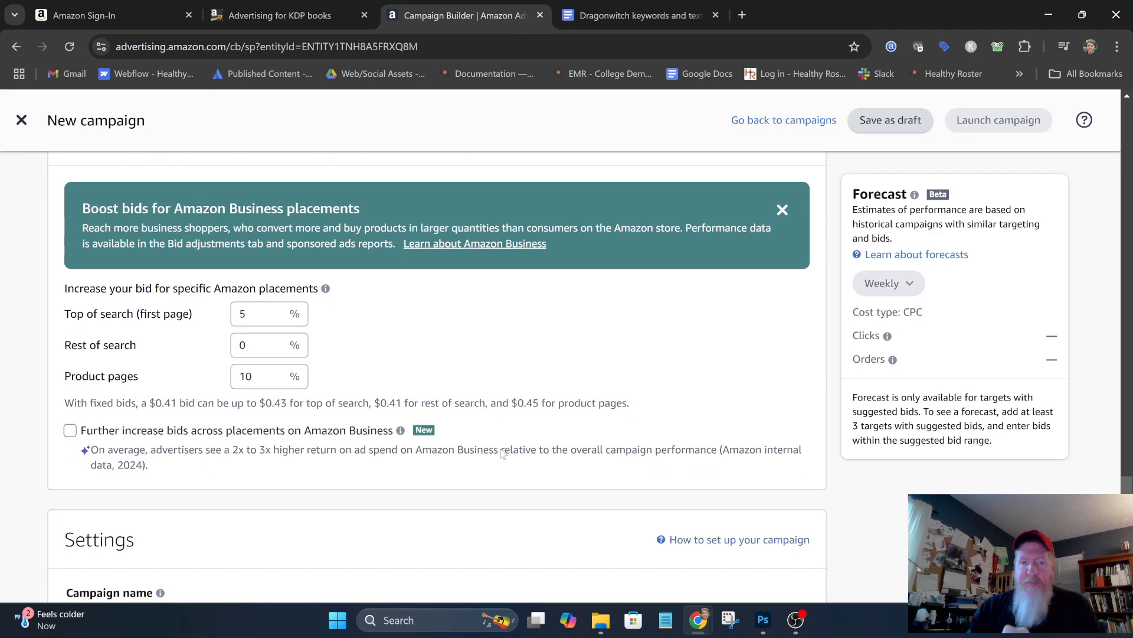
pyautogui.scroll(-1, 503, 454)
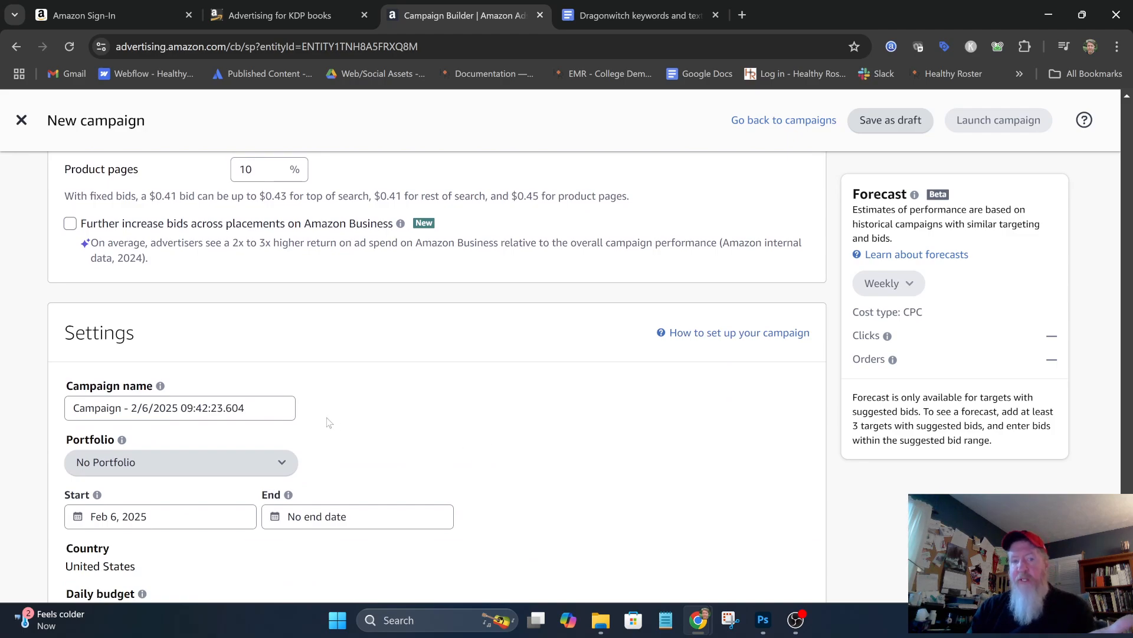
pyautogui.click(291, 412)
pyautogui.doubleClick(278, 408)
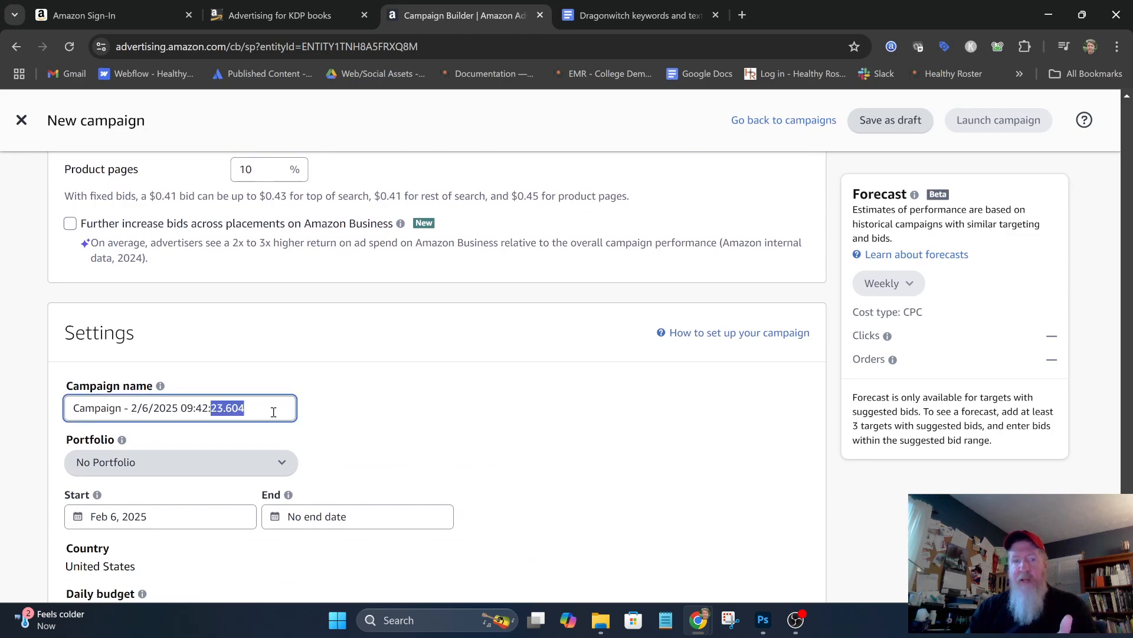
pyautogui.moveTo(227, 408); pyautogui.dragTo(72, 407)
pyautogui.hotkey('ctrl', 'a')
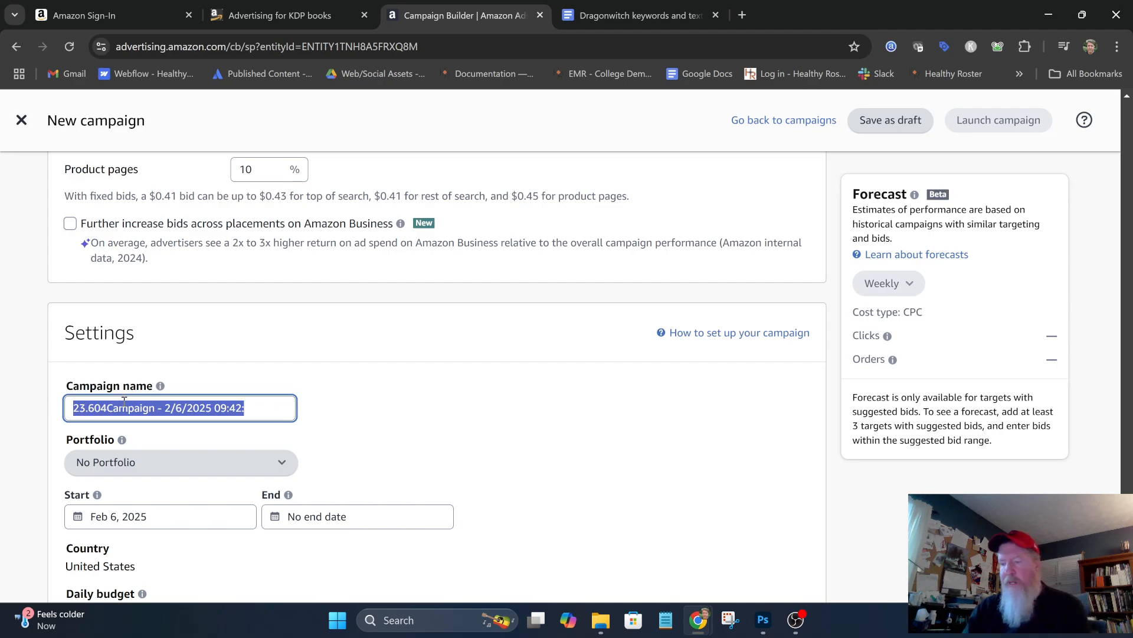
pyautogui.write('Rise of the')
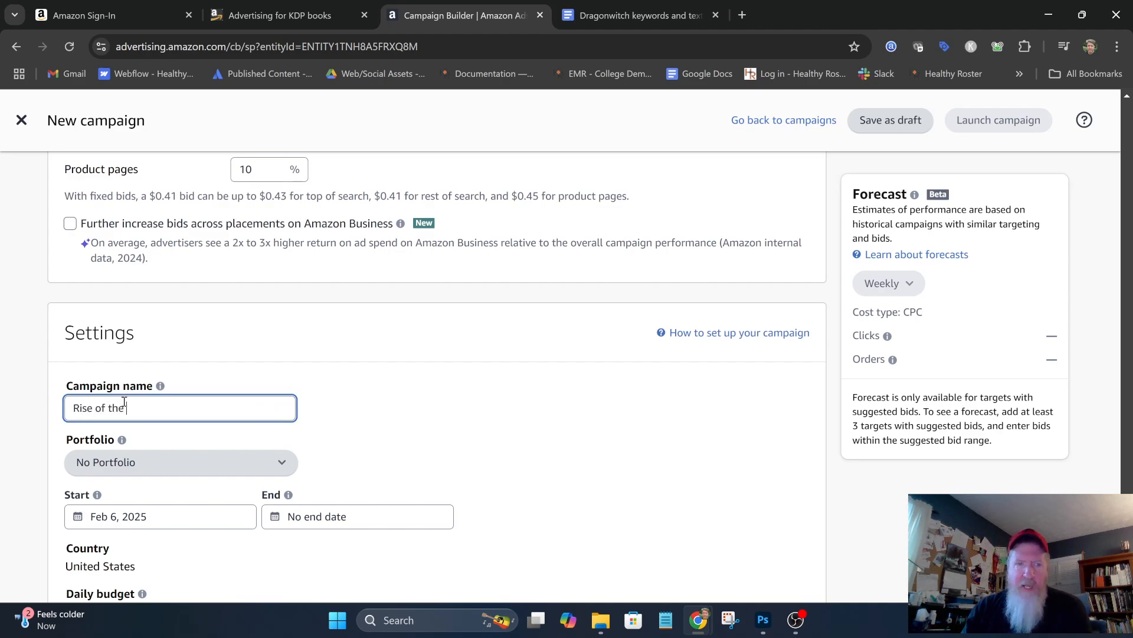
pyautogui.write(' Dragonwitch ')
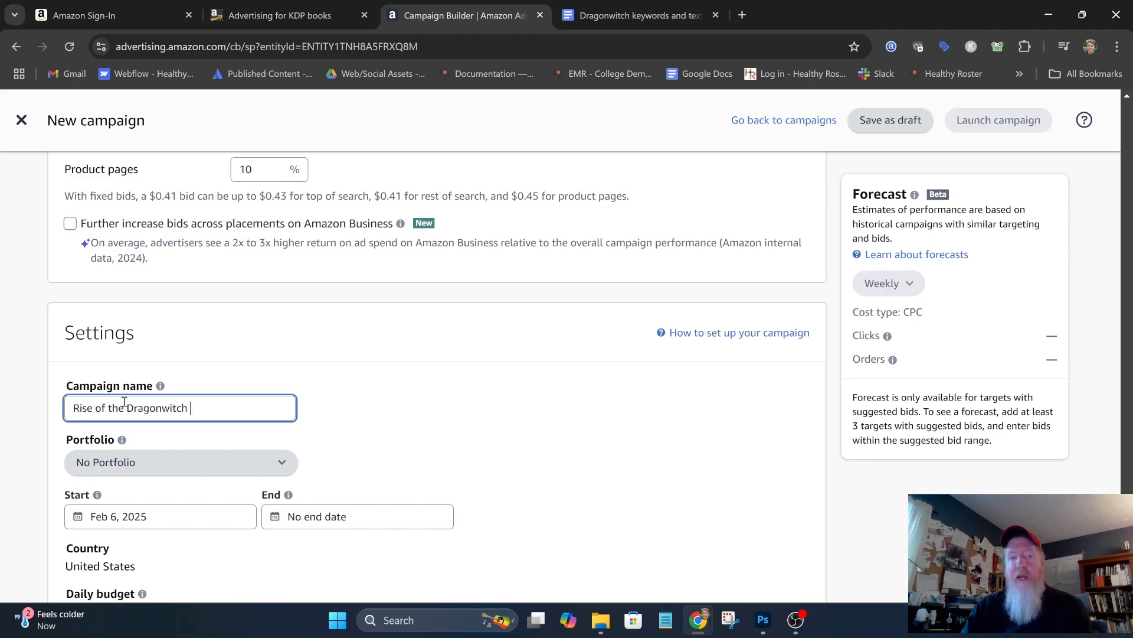
pyautogui.write('- ebook ')
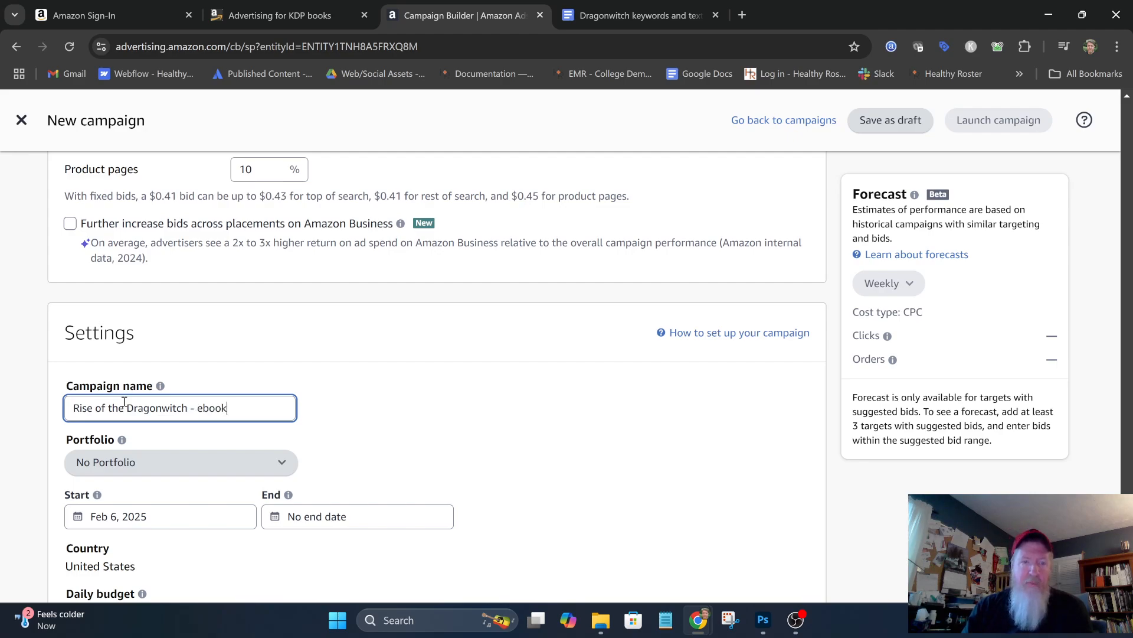
pyautogui.write('Fe')
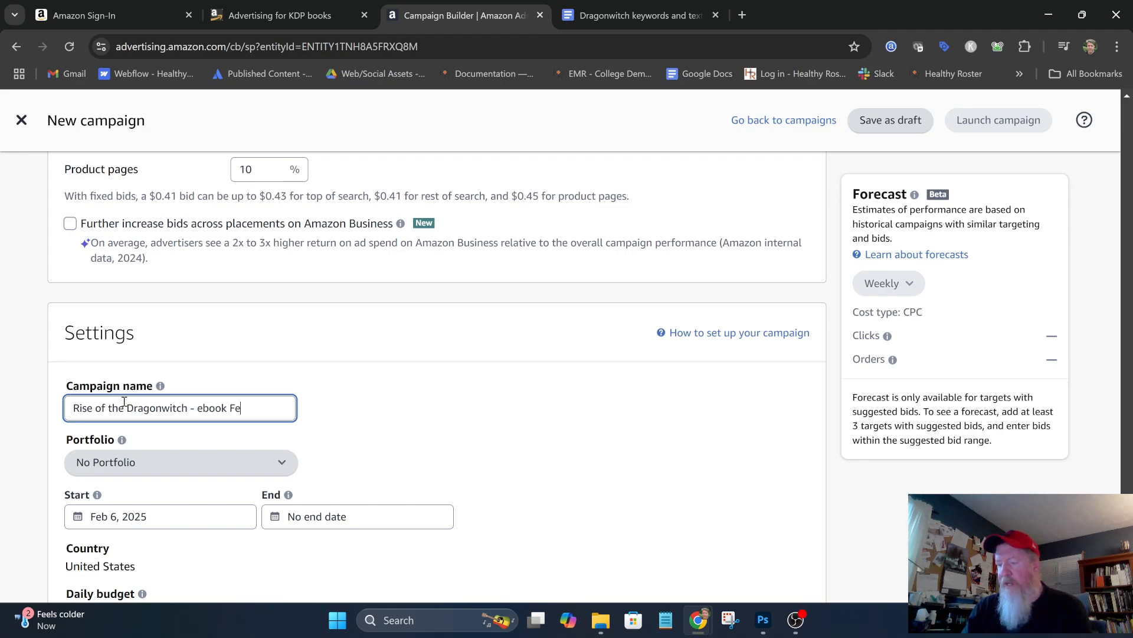
pyautogui.write('brru')
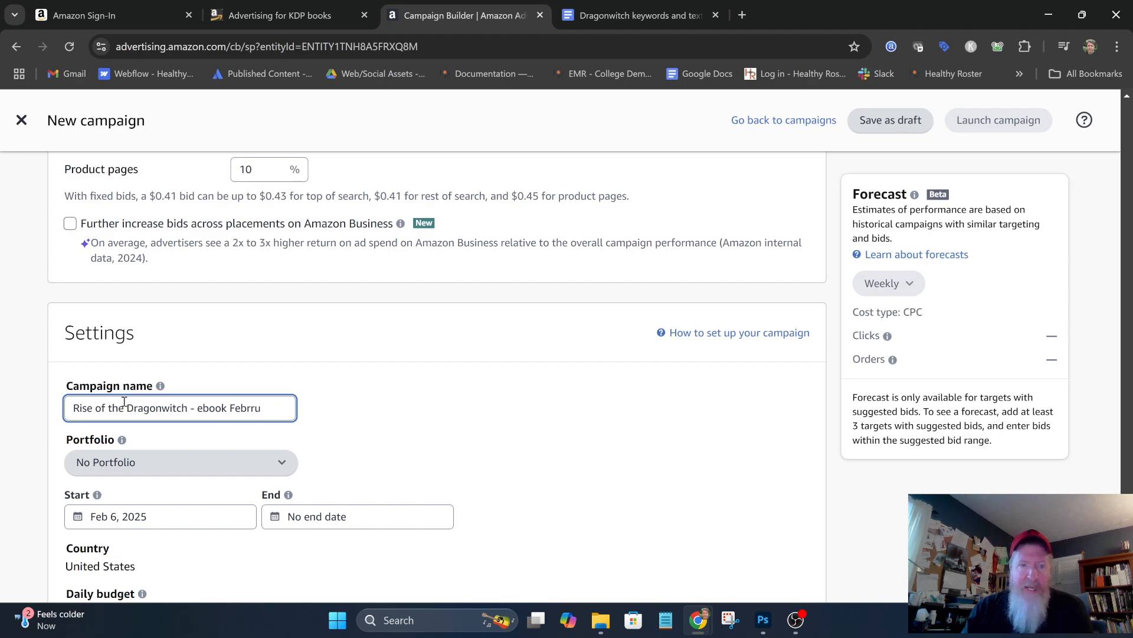
pyautogui.write('ary')
pyautogui.press('BackSpace')
pyautogui.press('BackSpace')
pyautogui.press('BackSpace')
pyautogui.press('BackSpace')
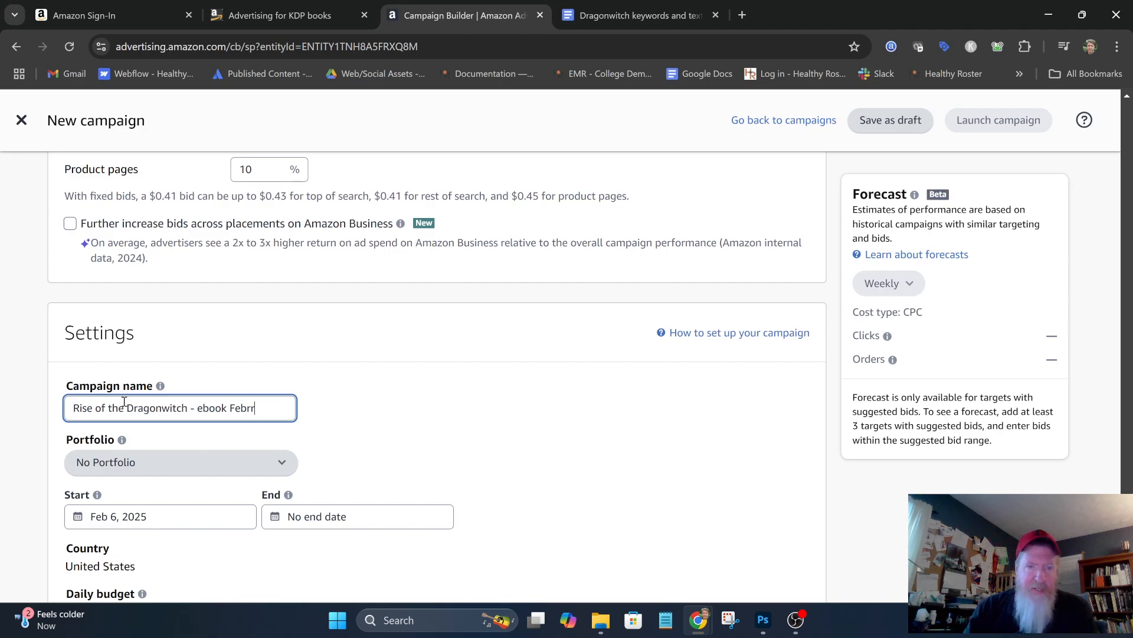
pyautogui.write('uary')
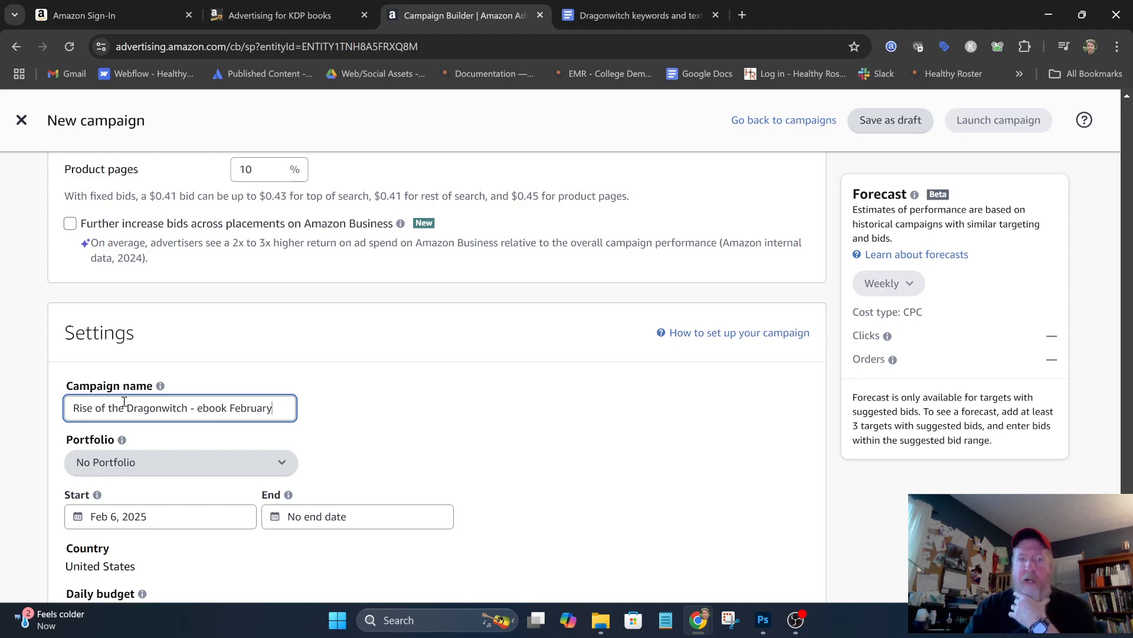
# Add "'25" to the end of the campaign name and set the start date to Feb 7, 2025
pyautogui.write('25')
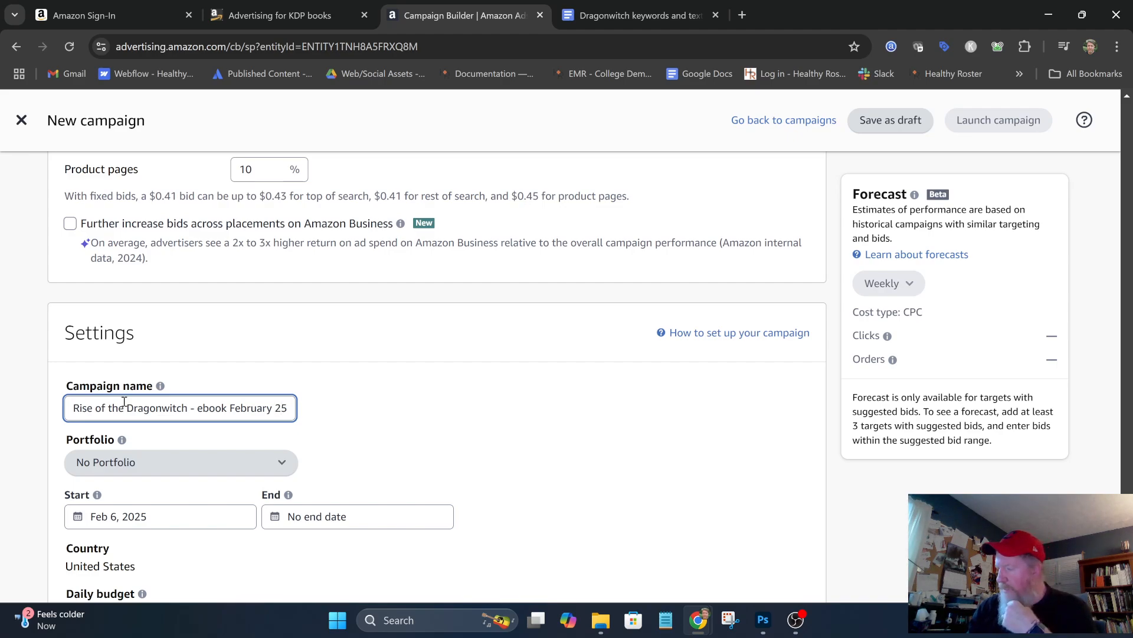
pyautogui.write("'")
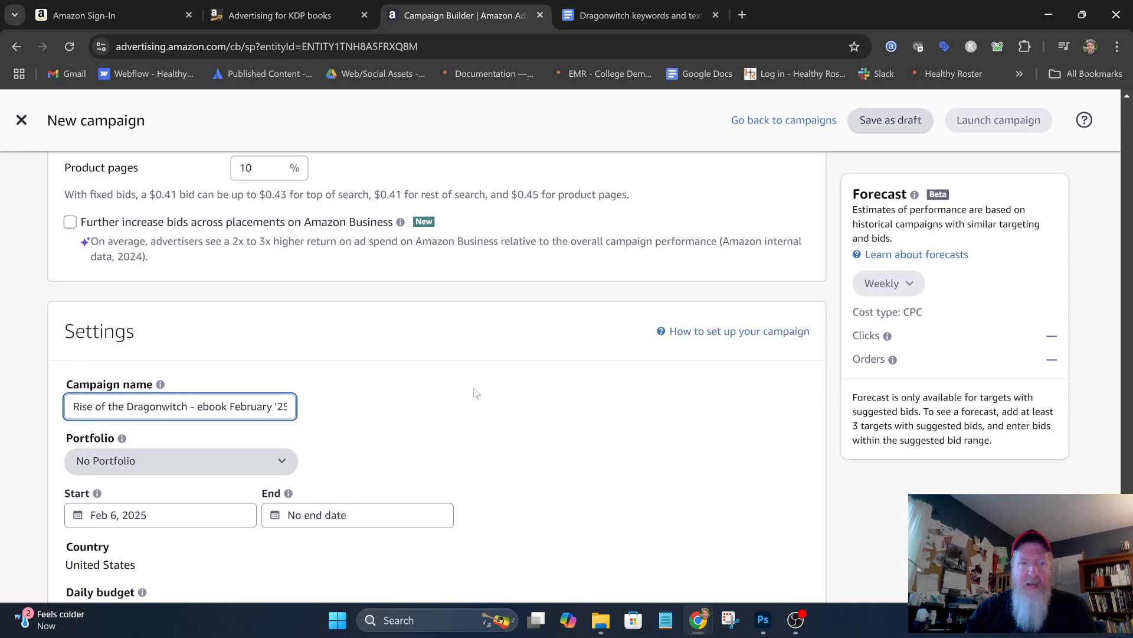
pyautogui.scroll(-4, 476, 393)
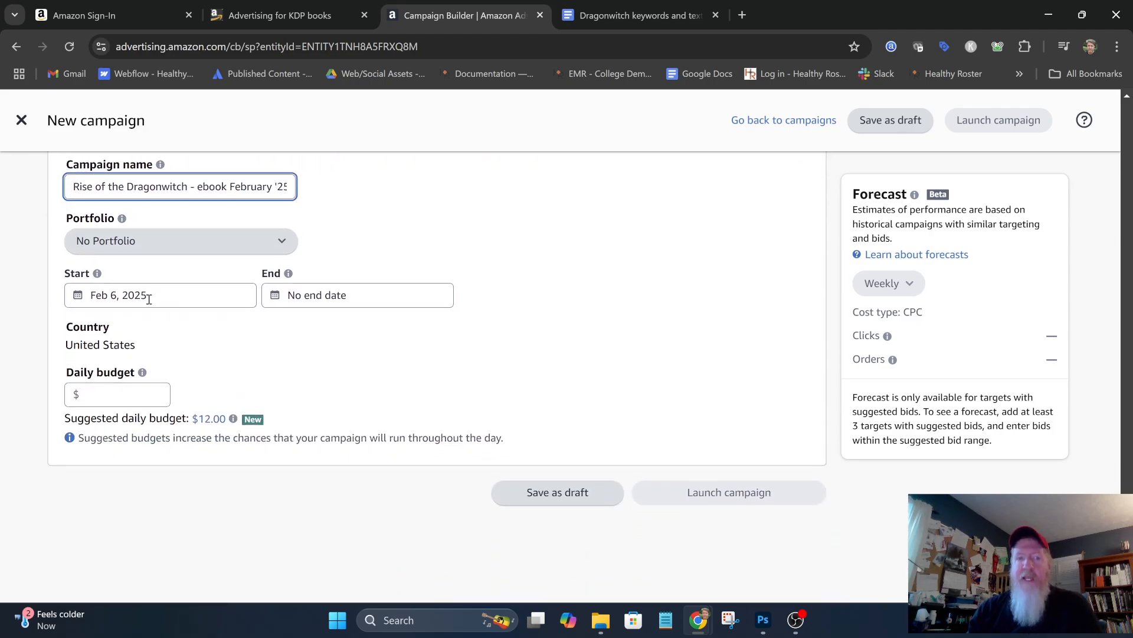
pyautogui.click(149, 300)
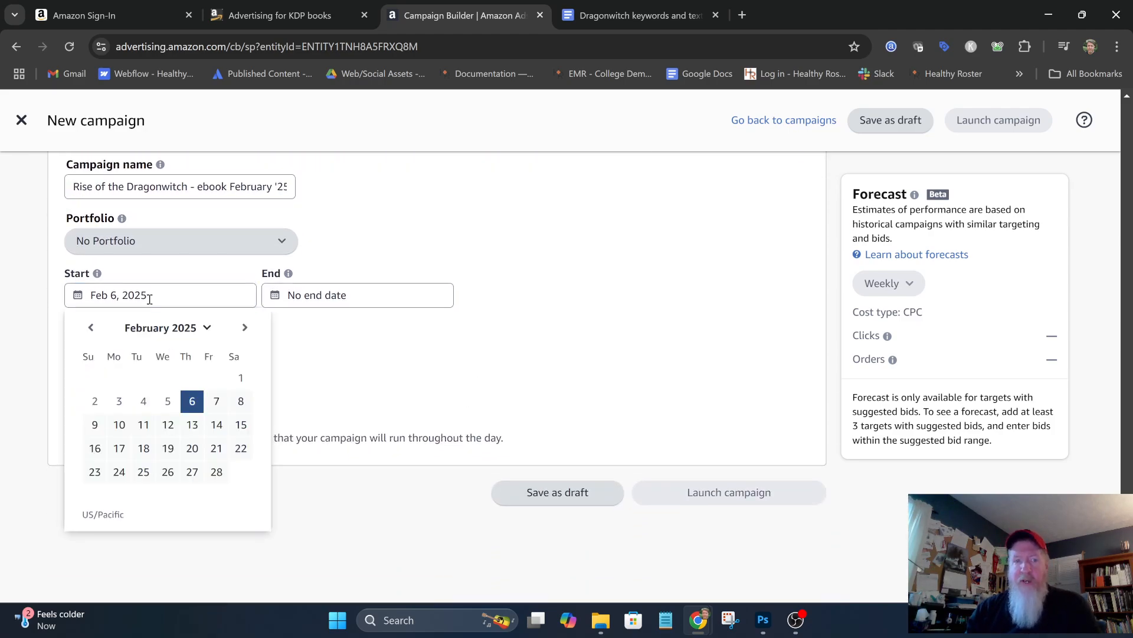
pyautogui.click(217, 402)
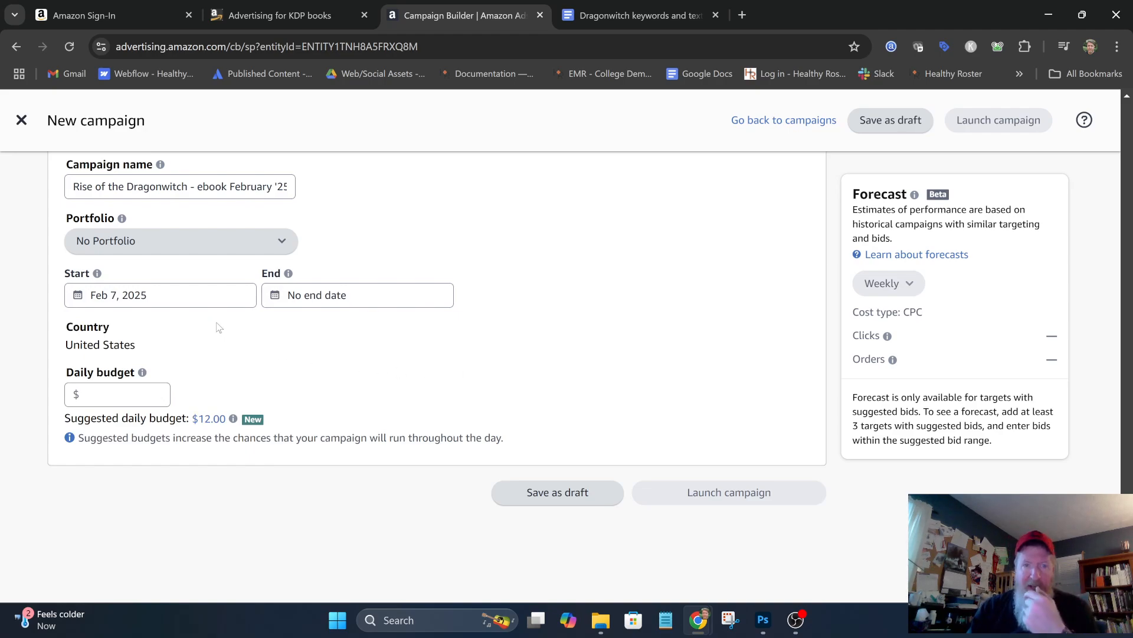
# Set the daily budget to $5.00 and try to launch the campaign
pyautogui.click(148, 397)
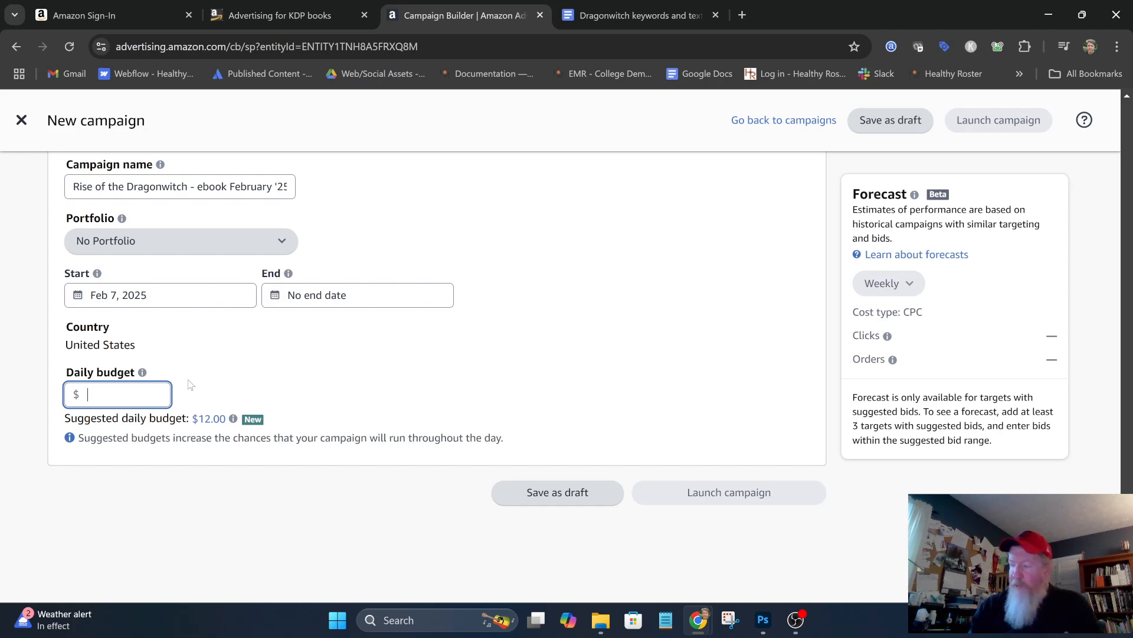
pyautogui.write('5')
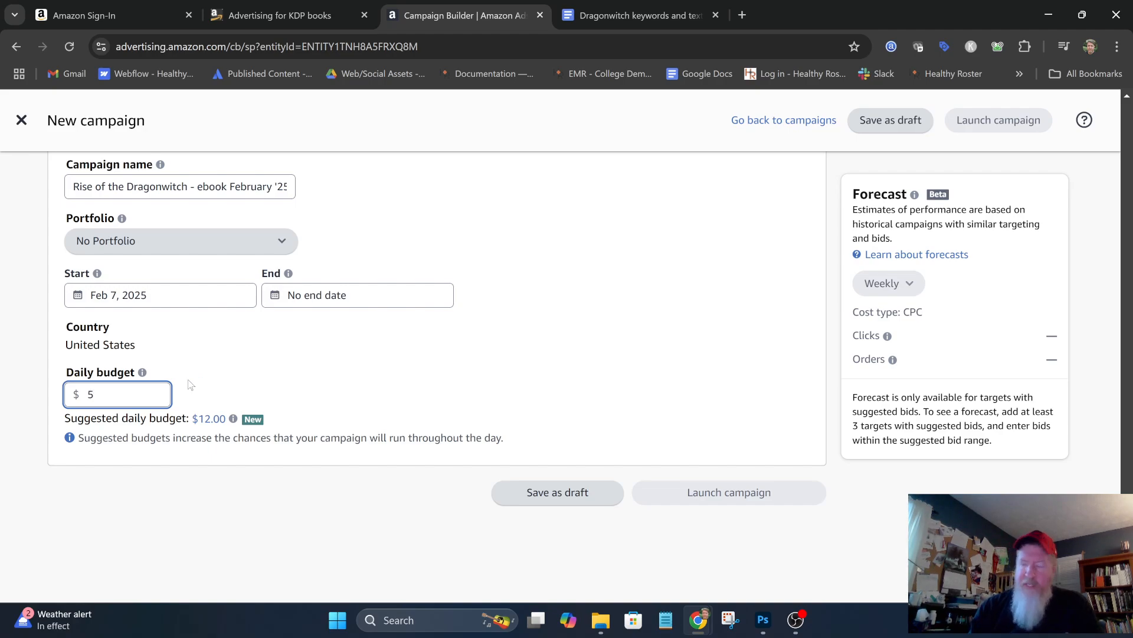
pyautogui.write('.00')
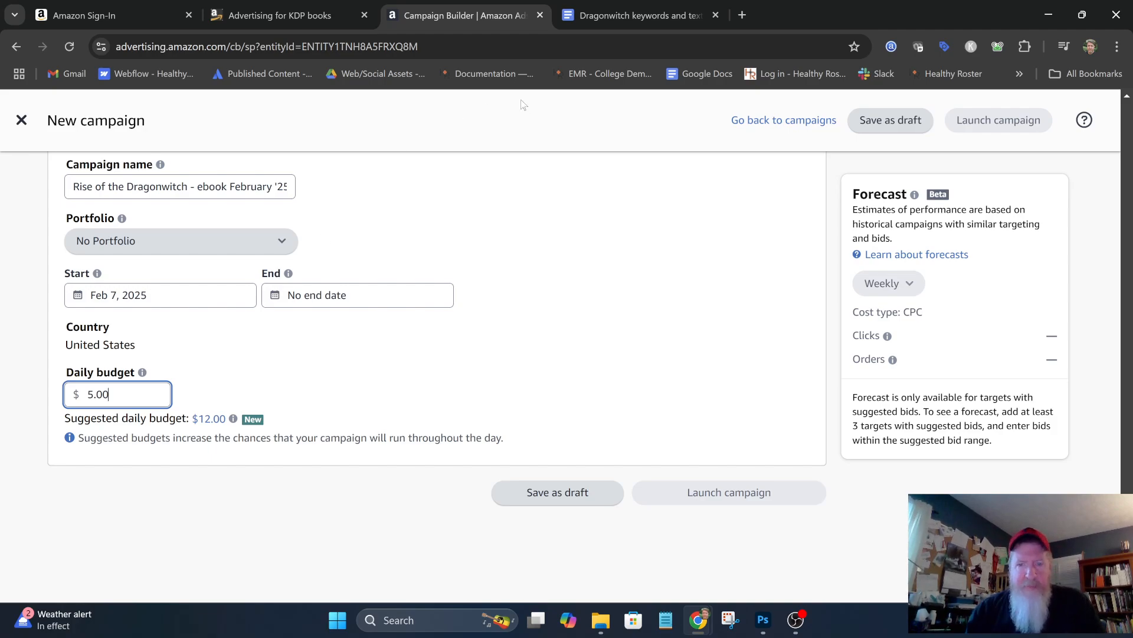
pyautogui.click(715, 499)
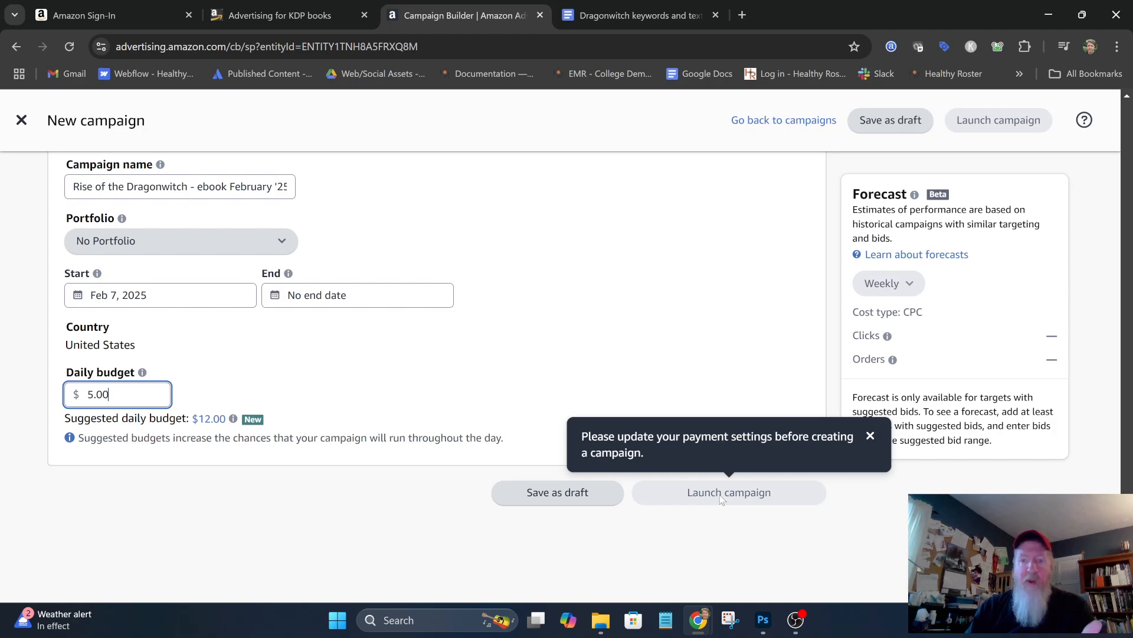
# Examine the payment method notice, then review the campaign's ad format, products, targeting and entered keyword list
pyautogui.scroll(-5, 721, 499)
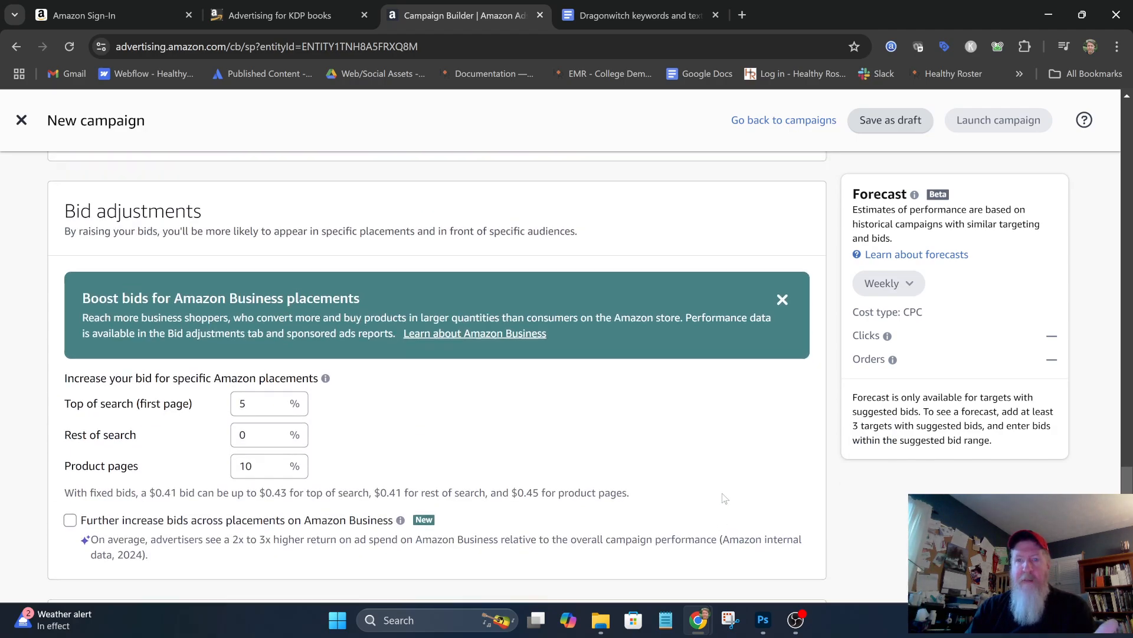
pyautogui.scroll(15, 725, 497)
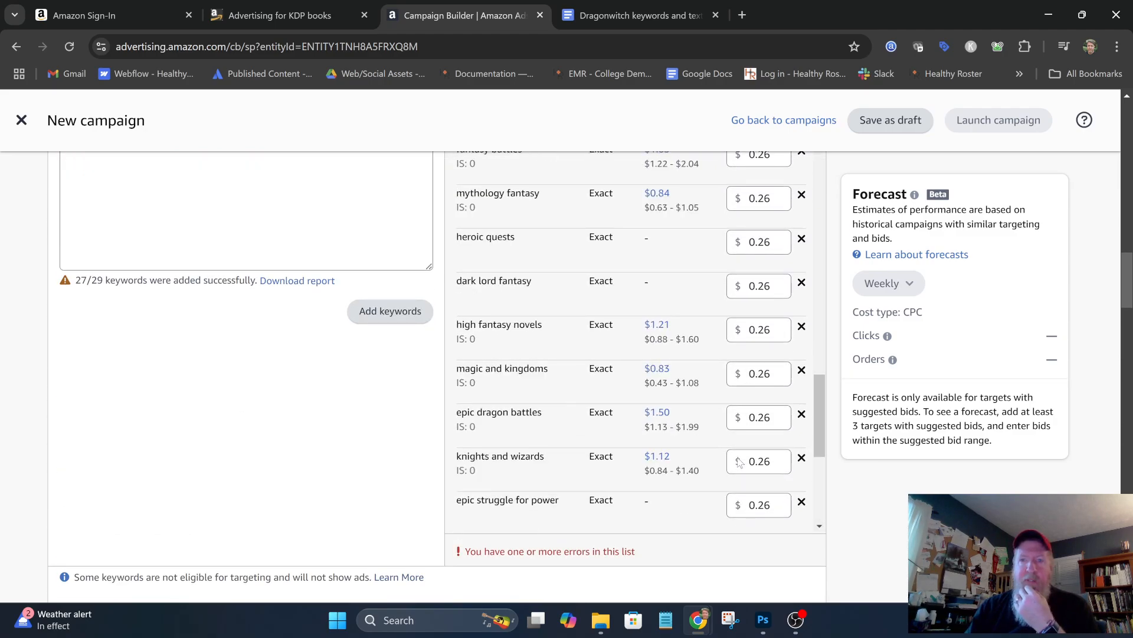
pyautogui.scroll(15, 740, 462)
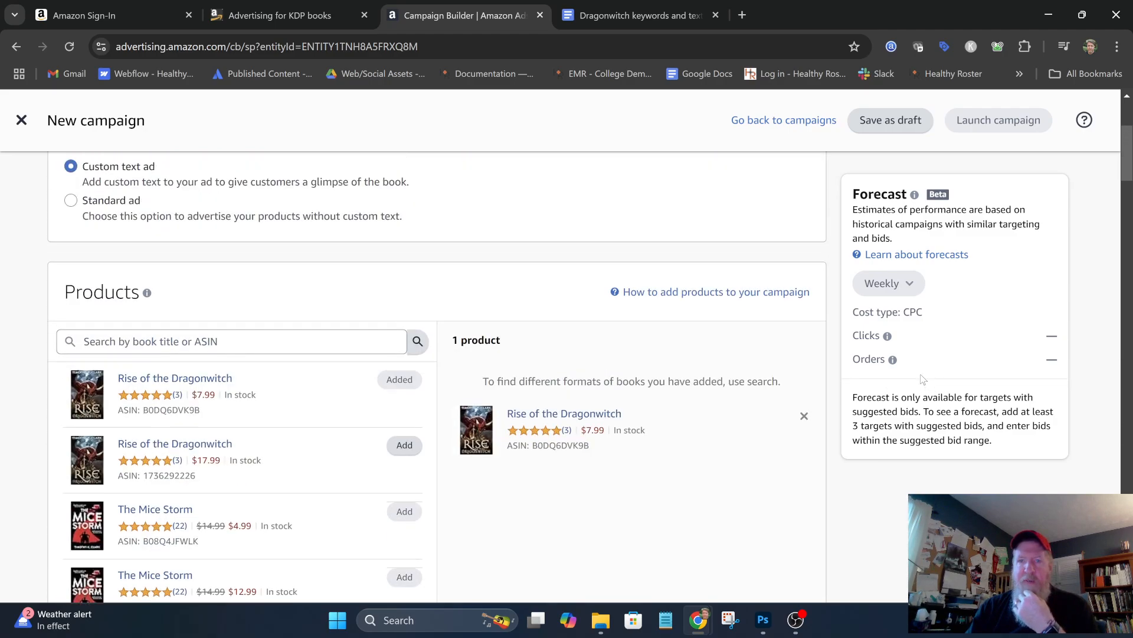
pyautogui.scroll(4, 923, 379)
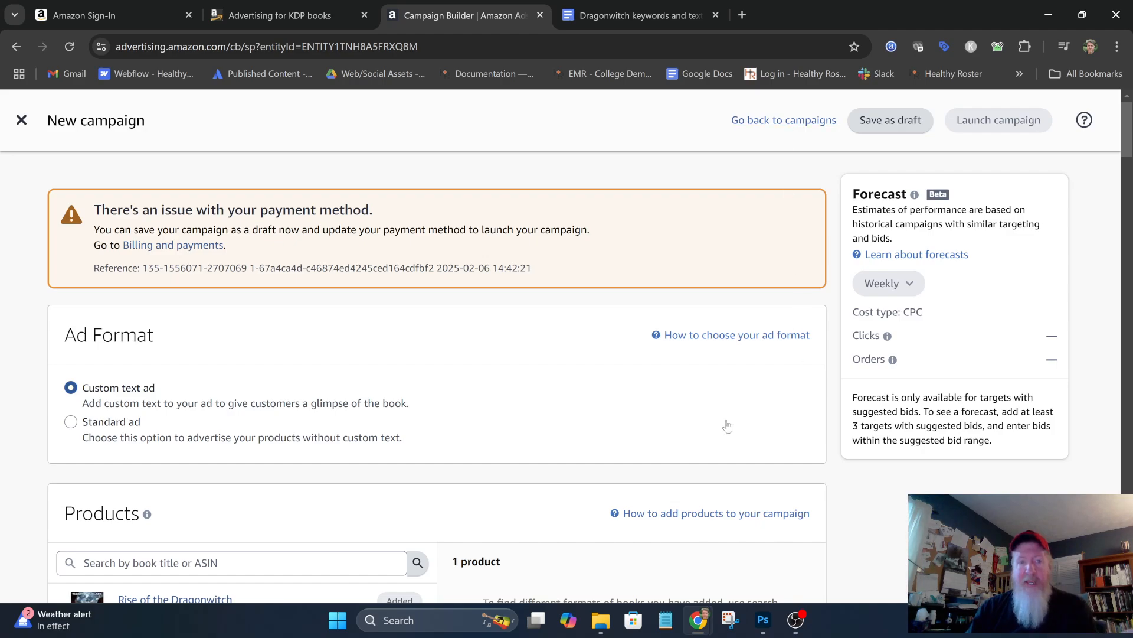
pyautogui.scroll(-3, 491, 319)
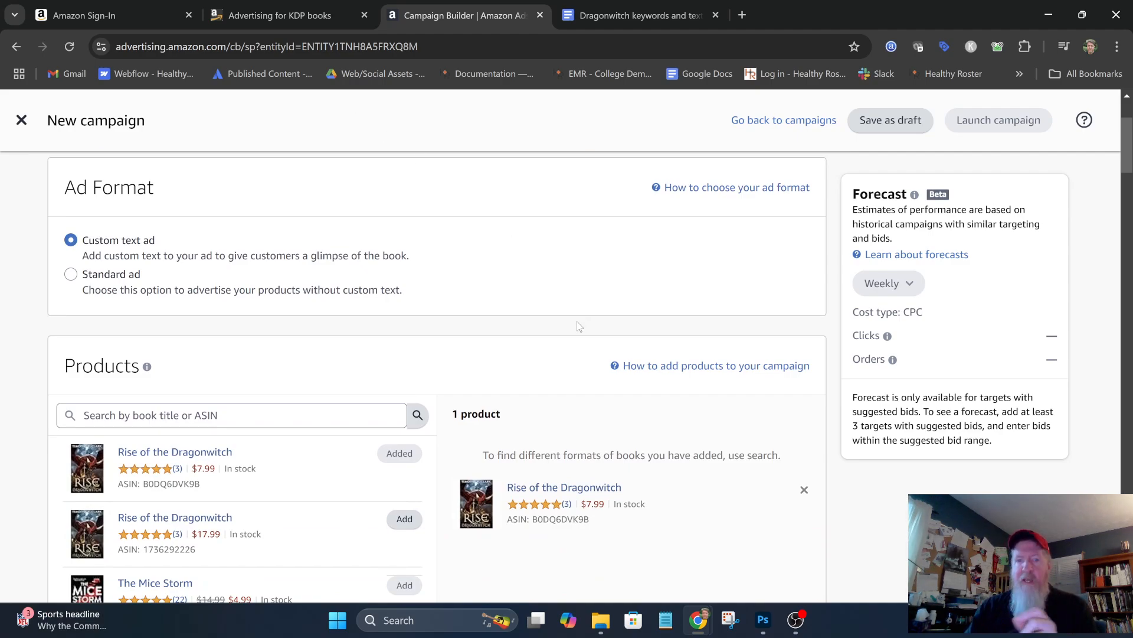
pyautogui.scroll(-5, 579, 327)
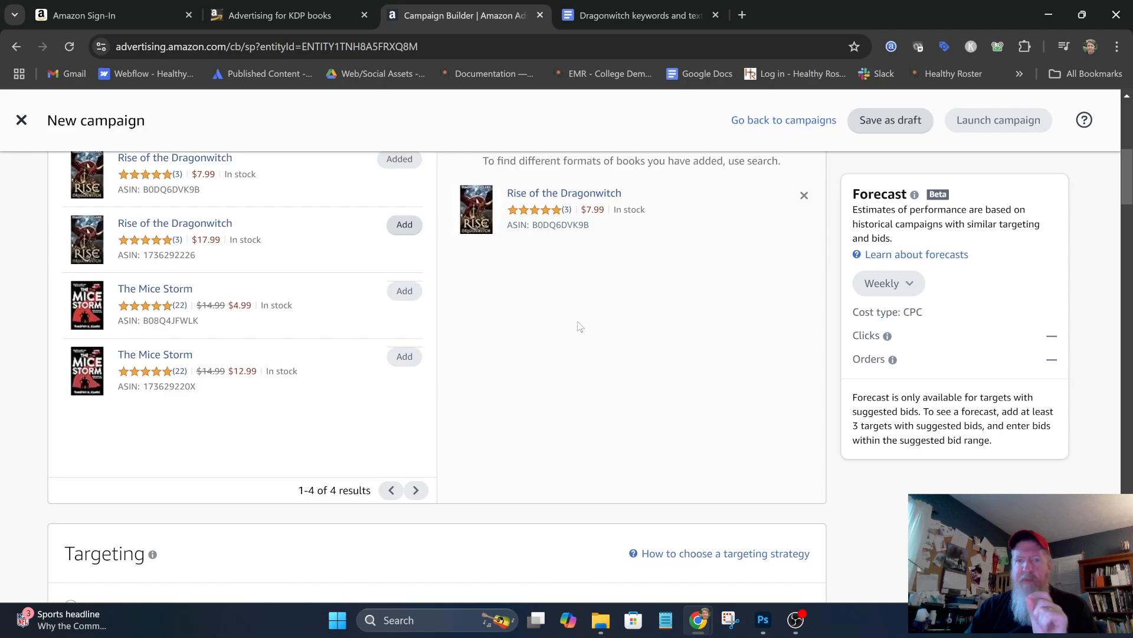
pyautogui.scroll(-5, 578, 326)
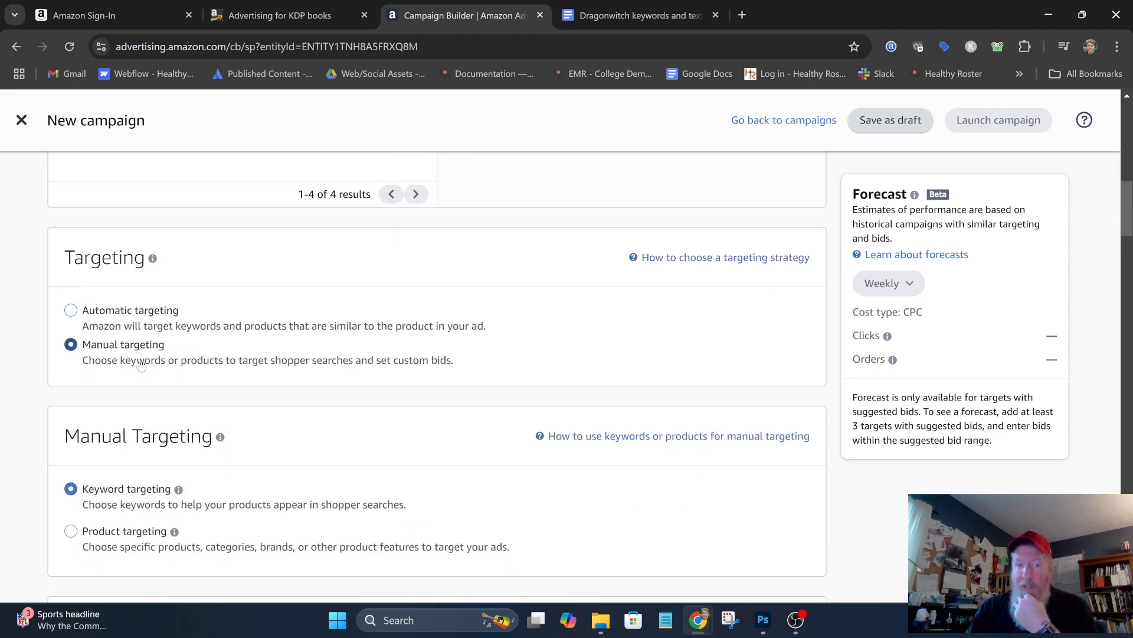
pyautogui.scroll(-3, 150, 360)
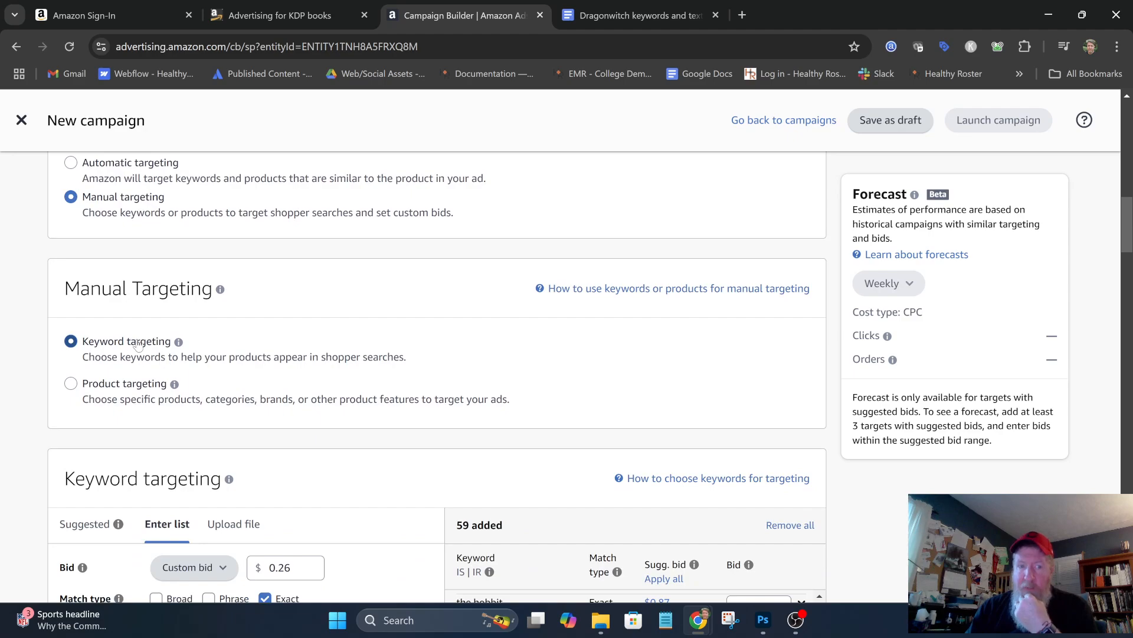
pyautogui.scroll(-1, 139, 345)
pyautogui.scroll(-3, 319, 351)
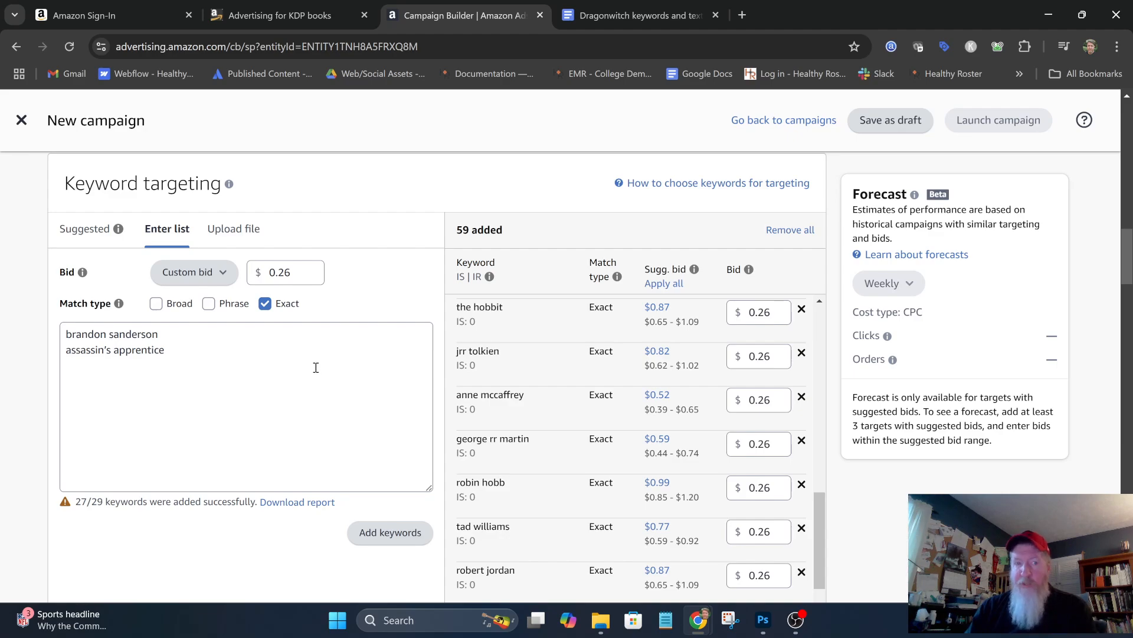
# Open the suggested keywords and compare them with the keywords already added to the campaign
pyautogui.click(84, 228)
pyautogui.scroll(-3, 203, 429)
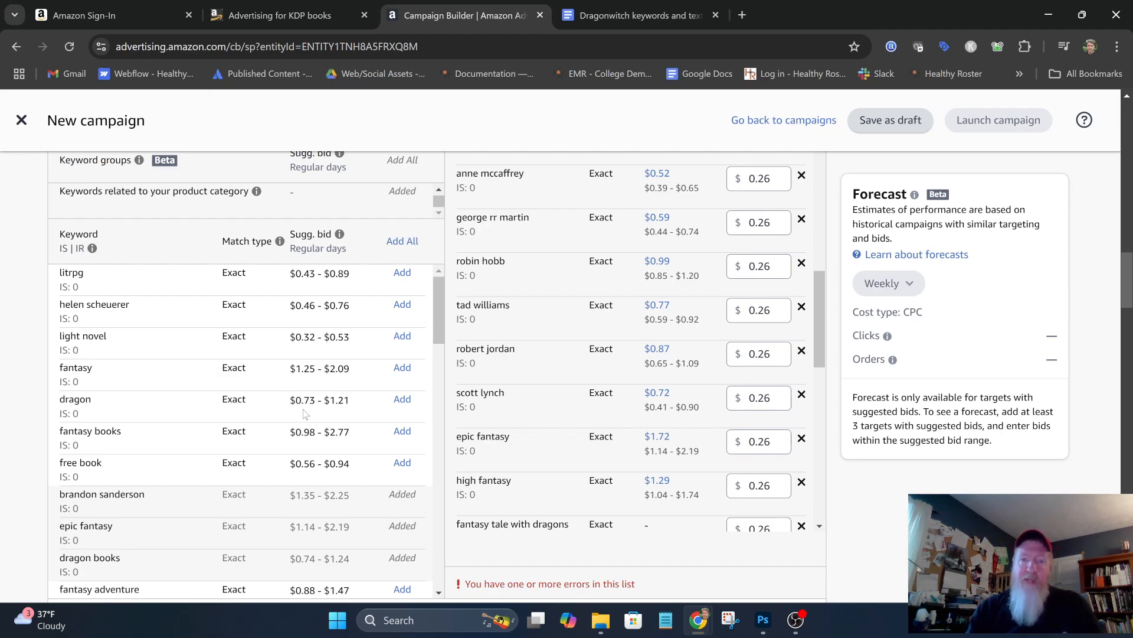
pyautogui.scroll(-3, 404, 403)
pyautogui.scroll(-3, 562, 449)
pyautogui.scroll(-13, 562, 449)
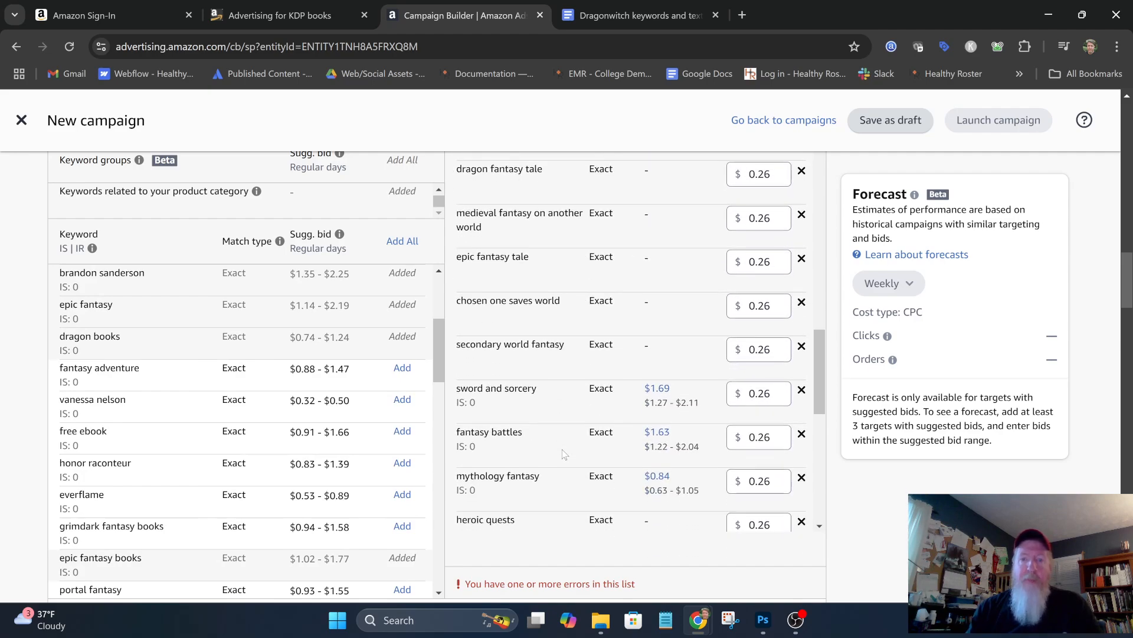
# Review the negative keyword list, the custom ad text and the ad preview
pyautogui.scroll(-8, 883, 511)
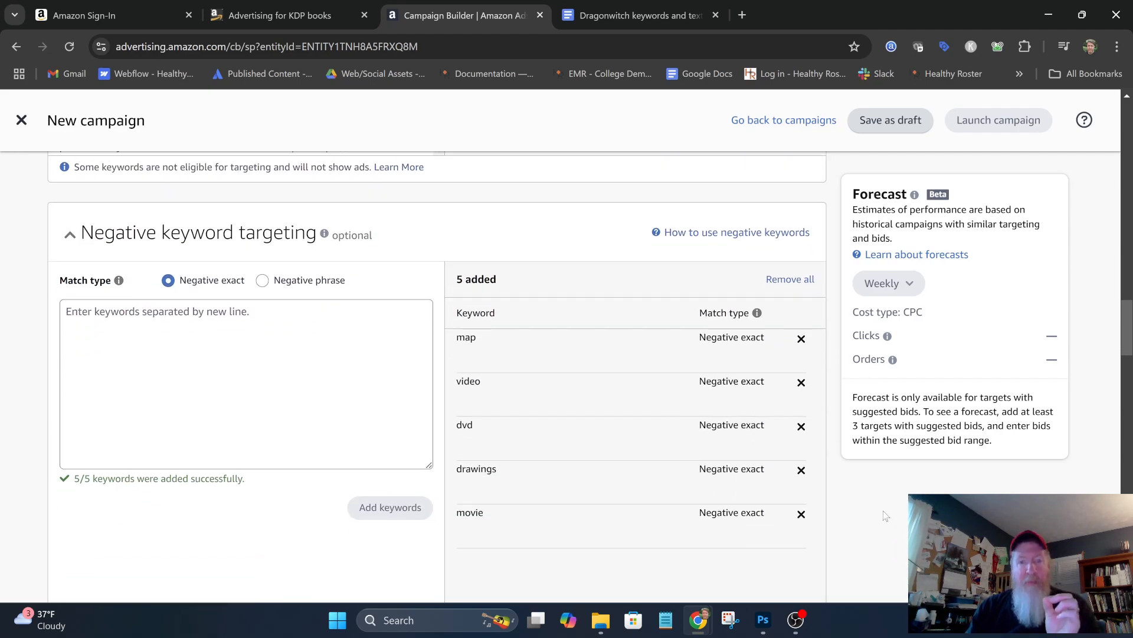
pyautogui.scroll(-1, 884, 512)
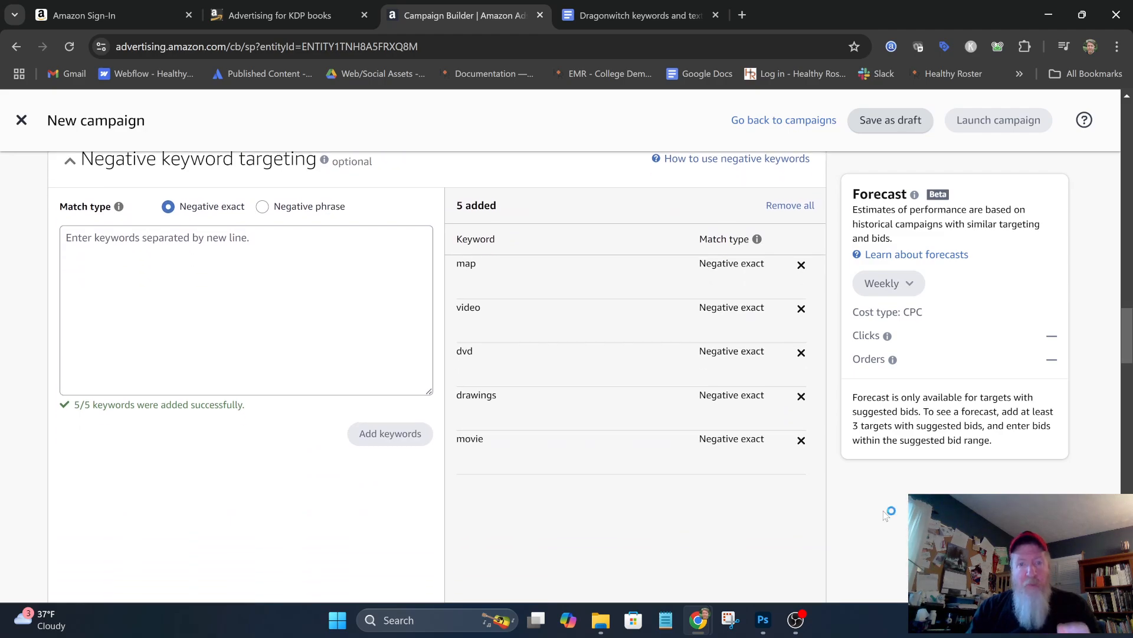
pyautogui.scroll(-3, 883, 511)
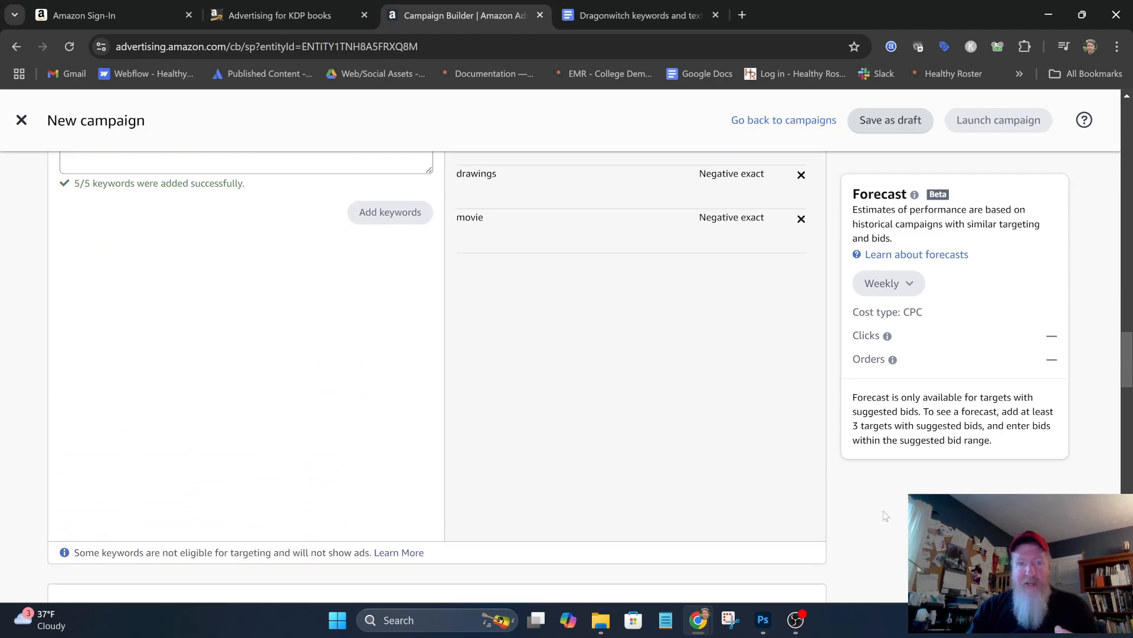
pyautogui.scroll(2, 883, 511)
pyautogui.scroll(-7, 883, 512)
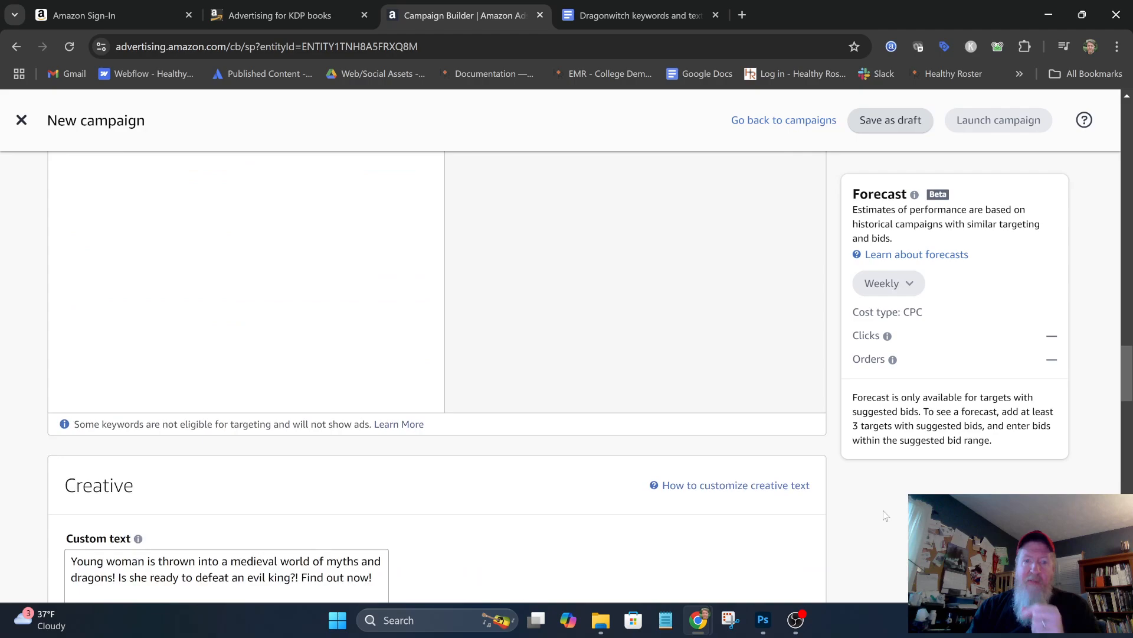
pyautogui.scroll(-1, 885, 514)
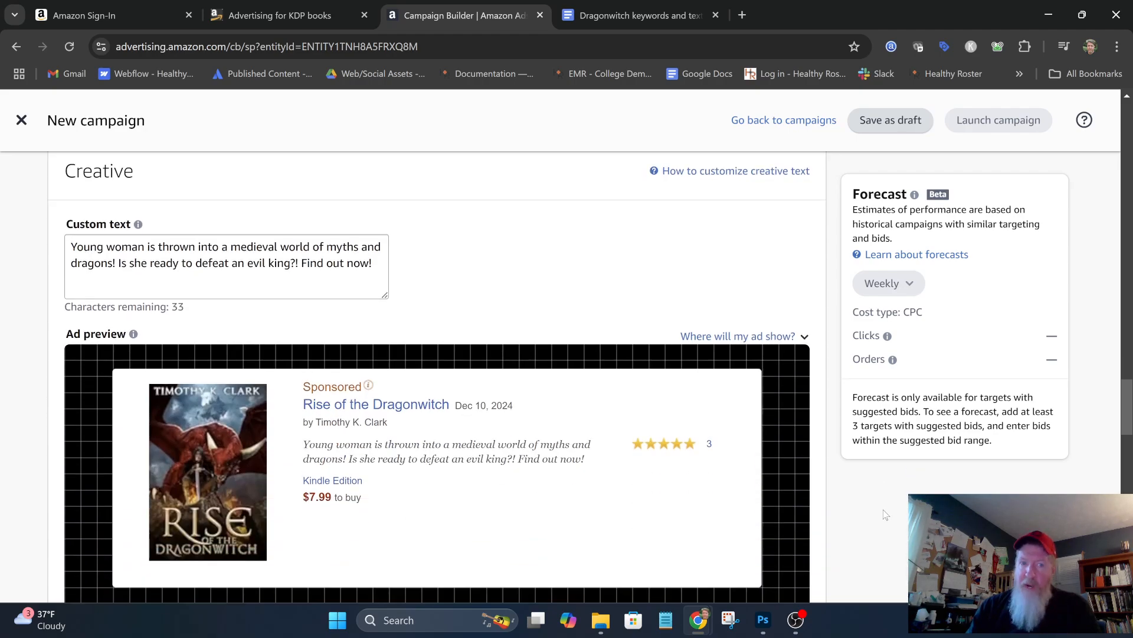
pyautogui.scroll(-1, 885, 515)
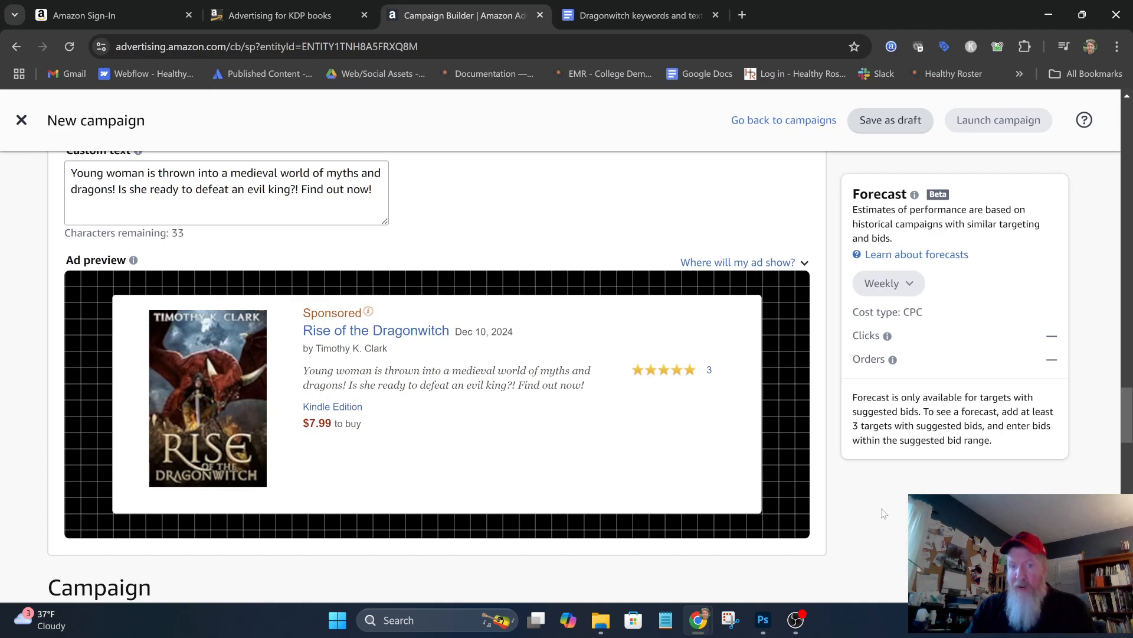
pyautogui.scroll(-2, 883, 512)
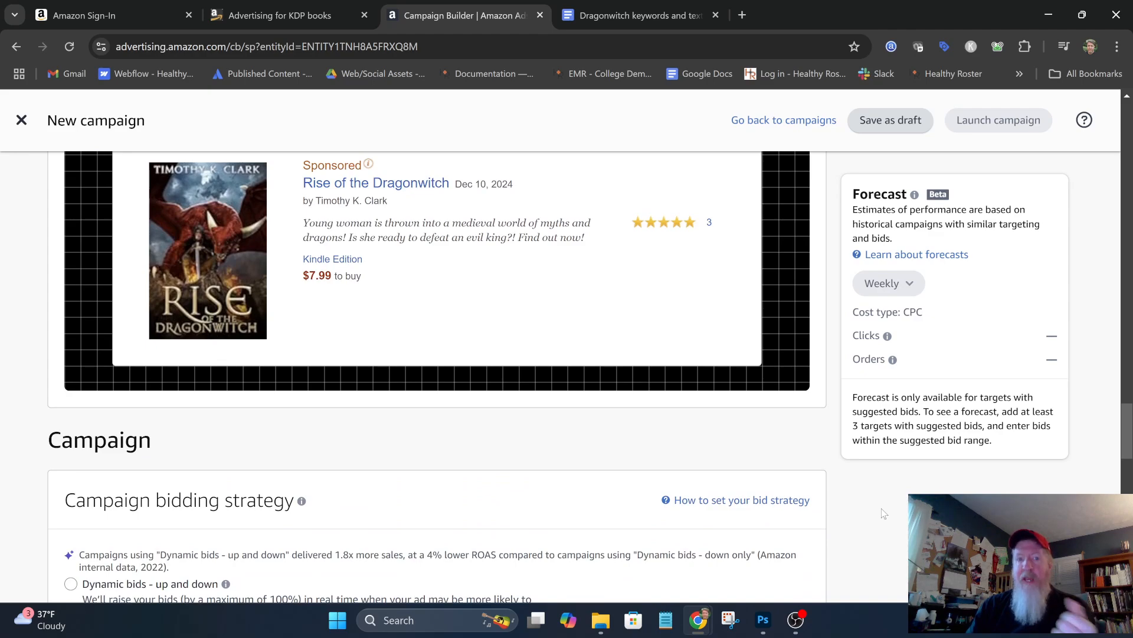
pyautogui.scroll(1, 883, 513)
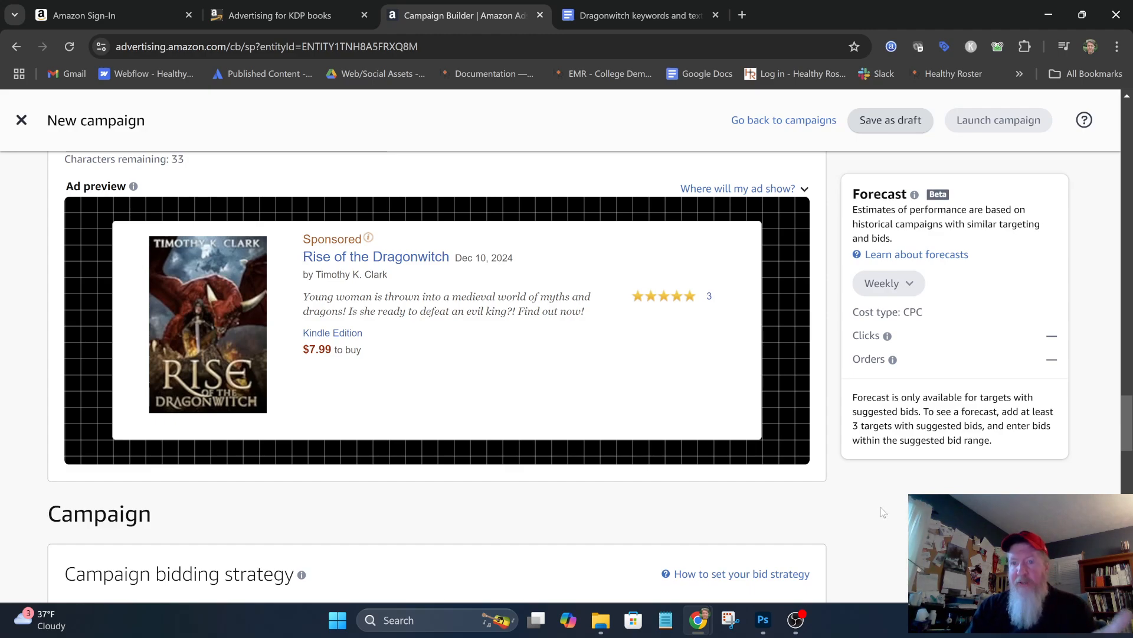
# Check the bidding strategy, placement adjustments and campaign settings, and try again to launch the campaign
pyautogui.scroll(-3, 881, 507)
pyautogui.scroll(-4, 880, 508)
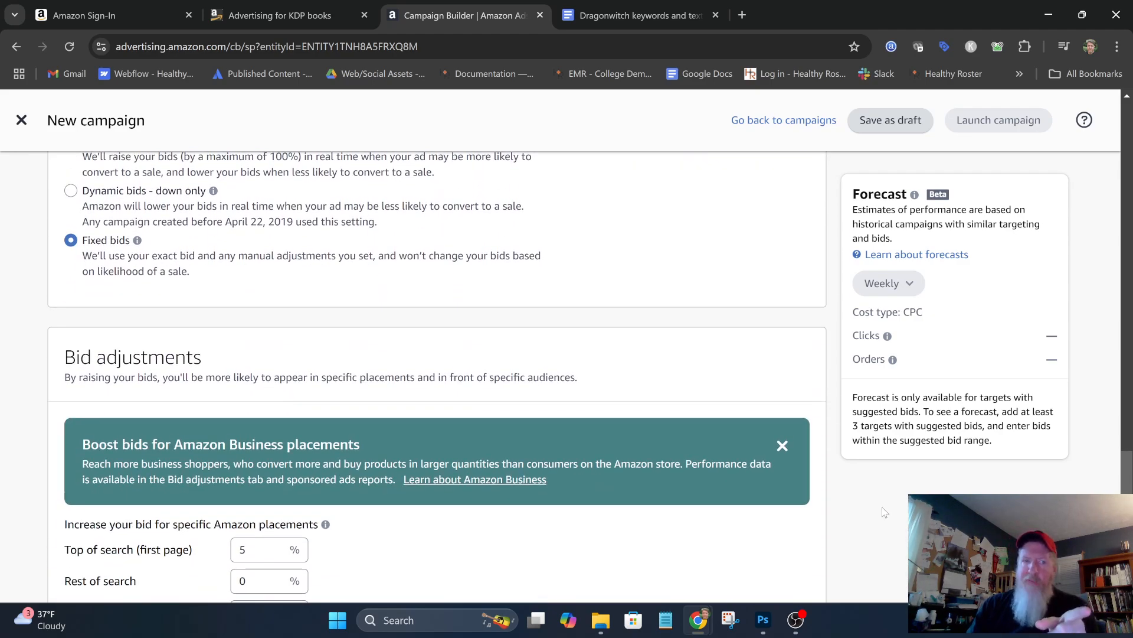
pyautogui.scroll(-3, 884, 512)
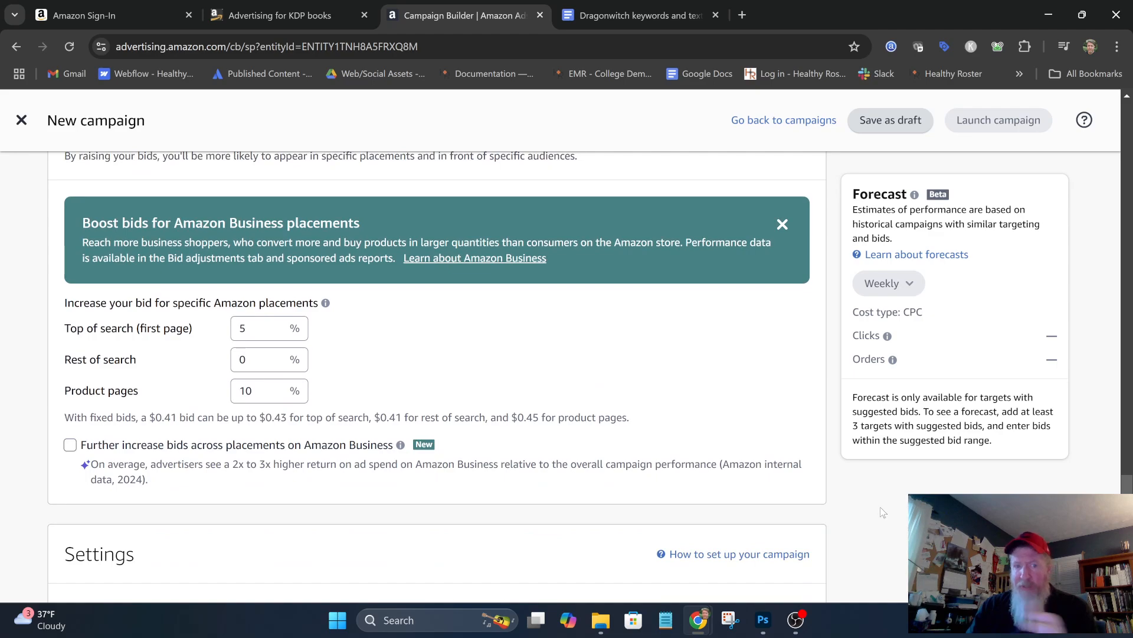
pyautogui.scroll(-5, 884, 511)
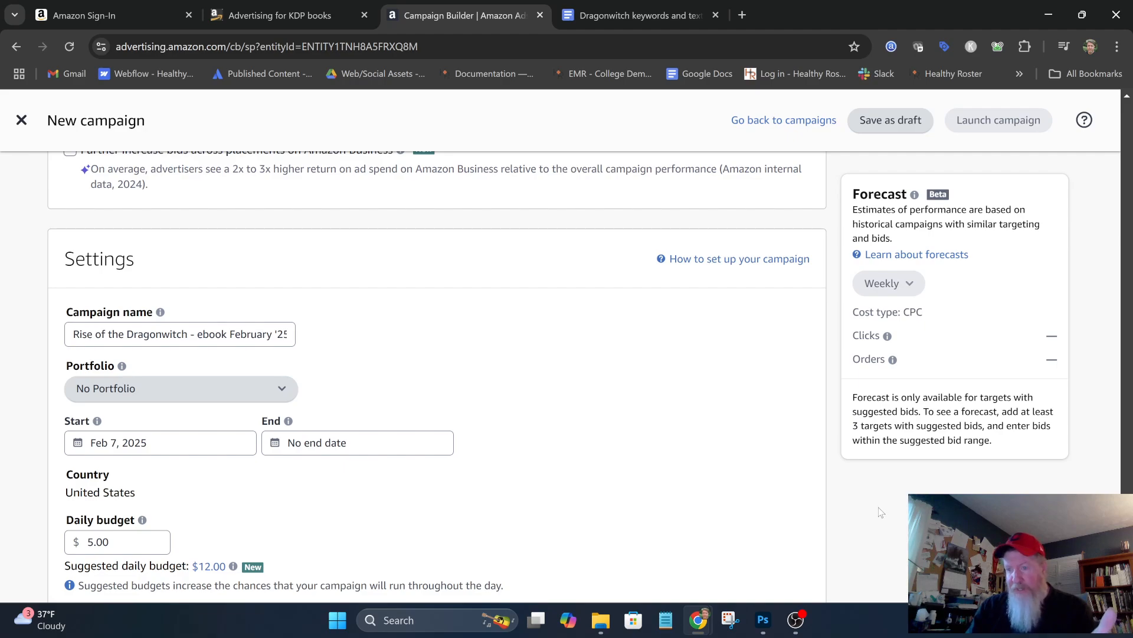
pyautogui.scroll(-3, 881, 512)
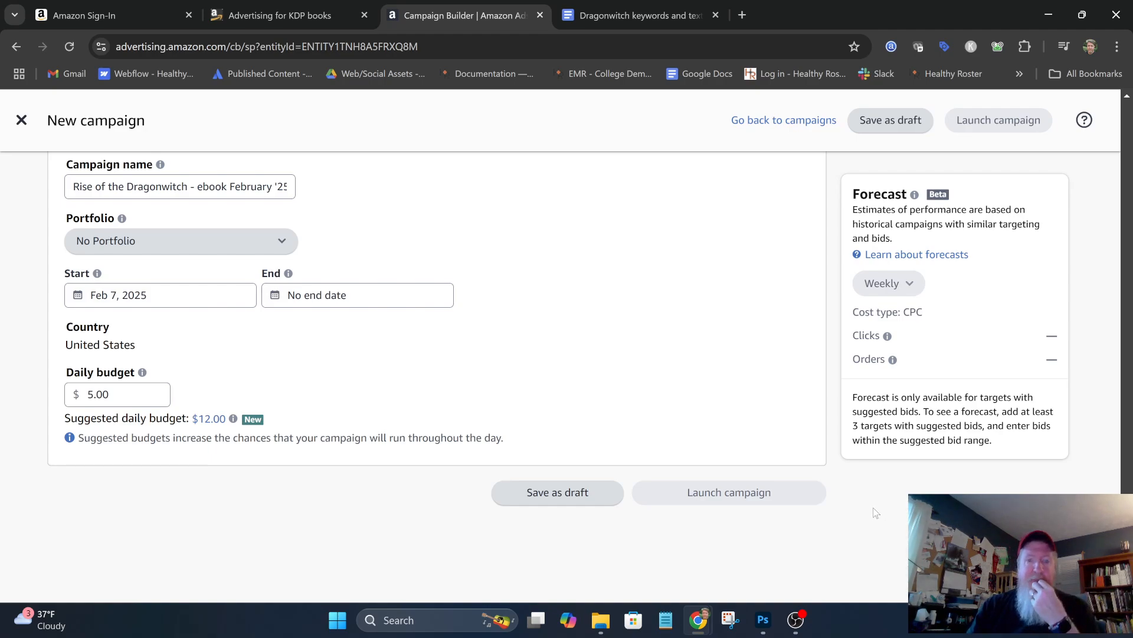
pyautogui.click(732, 493)
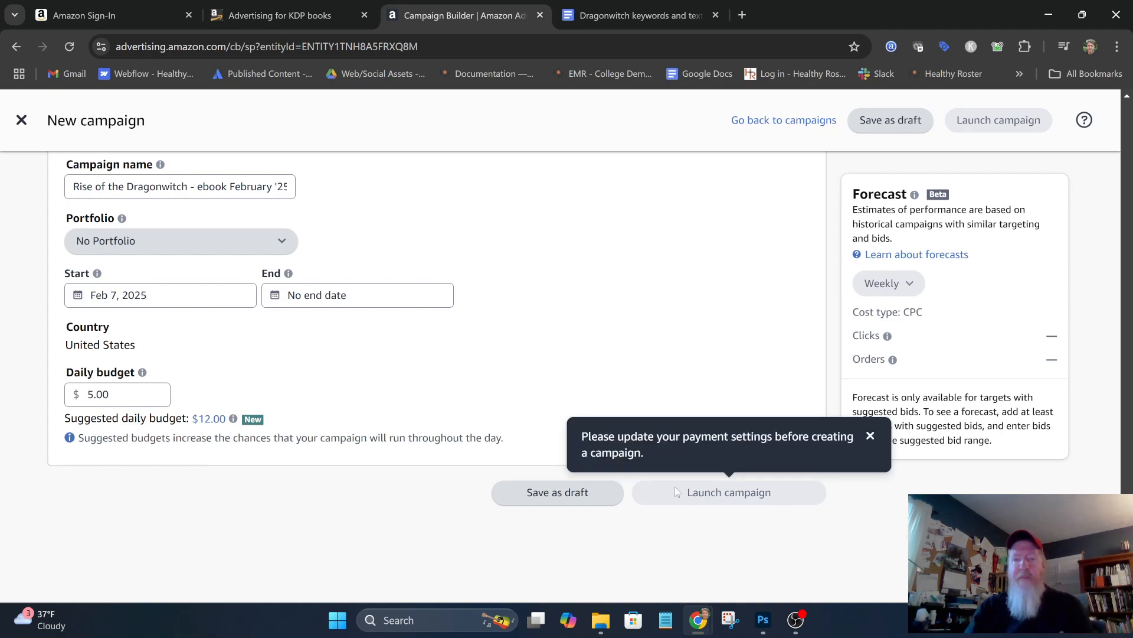